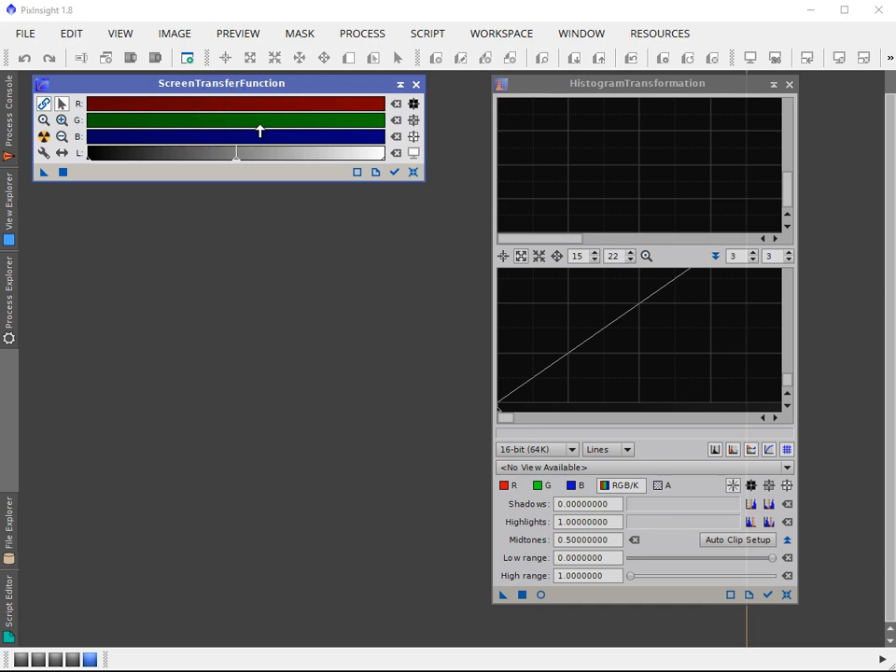
Open the recent image M13_ Lum Deconvolved.TIFF and arrange its window below the ScreenTransferFunction window.
left_click(27, 35)
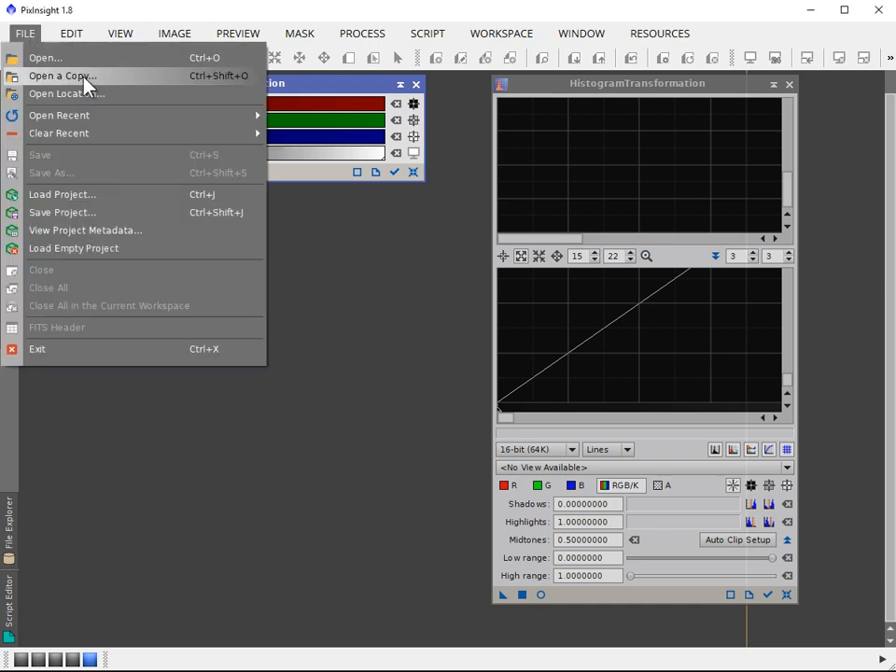
mouse_move(170, 115)
mouse_move(322, 126)
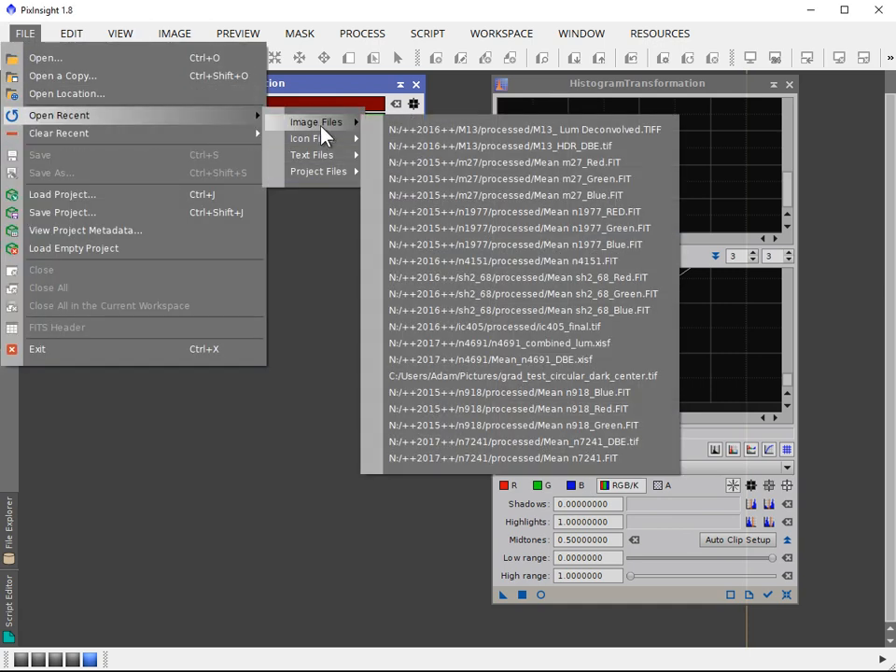
left_click(392, 128)
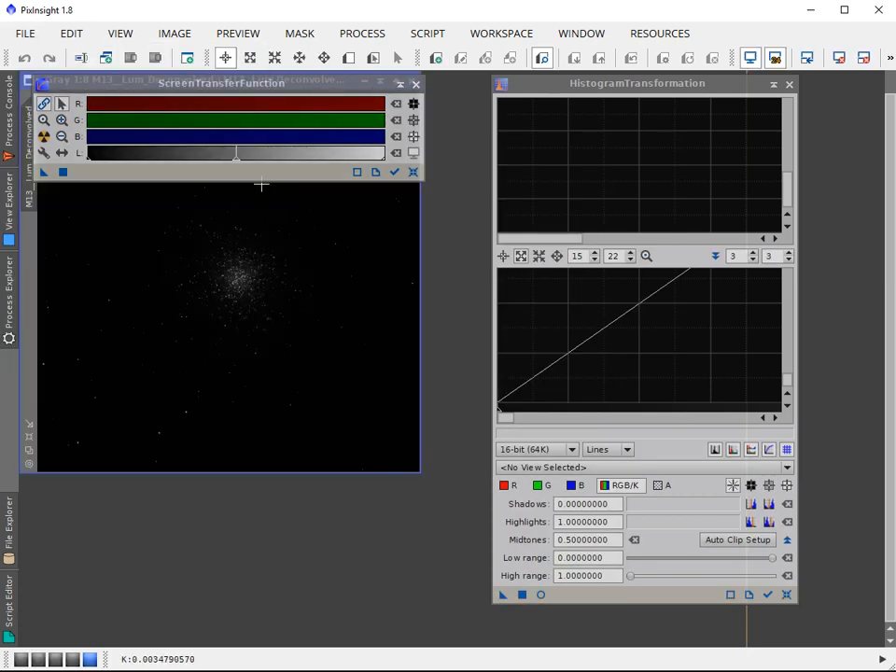
left_click_drag(255, 80, 305, 216)
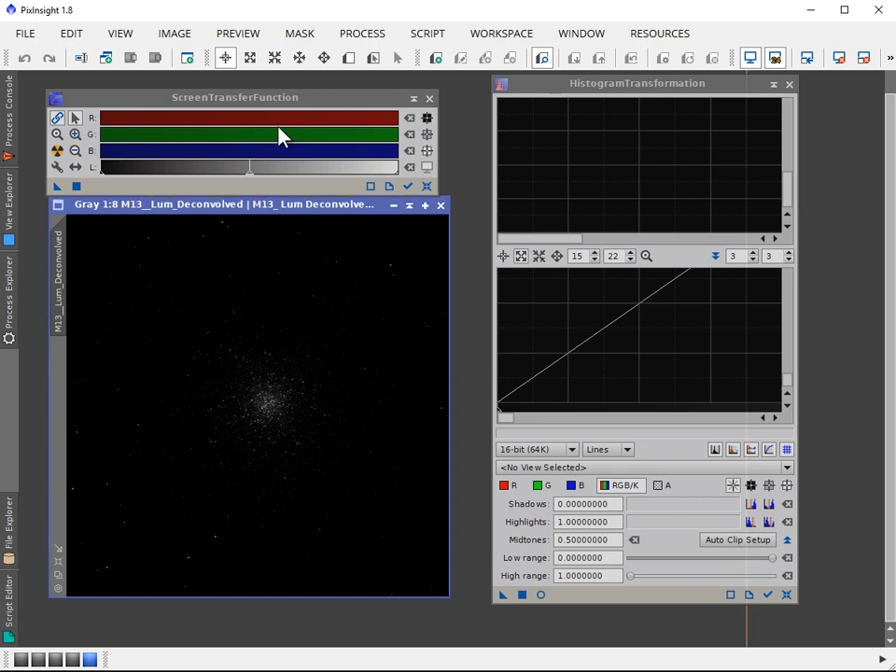
left_click_drag(268, 103, 266, 89)
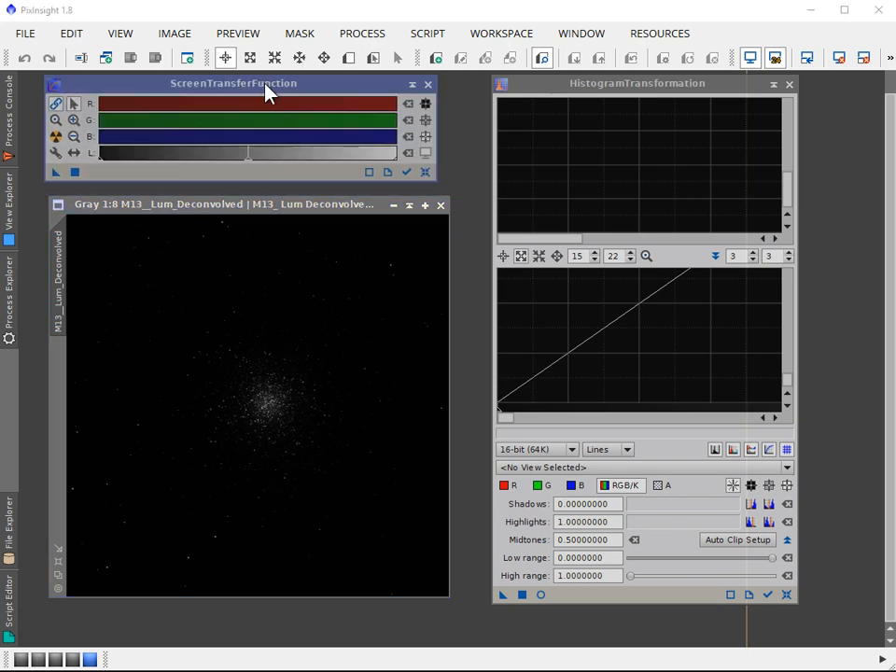
Apply an automatic ScreenTransferFunction stretch to the M13 image and review its numeric STF parameters without changing them.
left_click(56, 137)
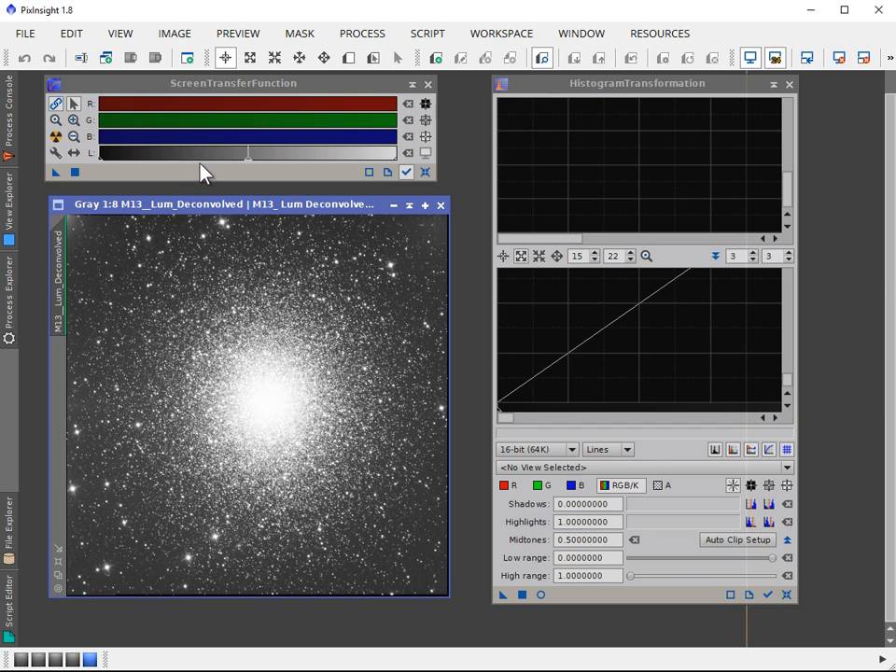
left_click(56, 153)
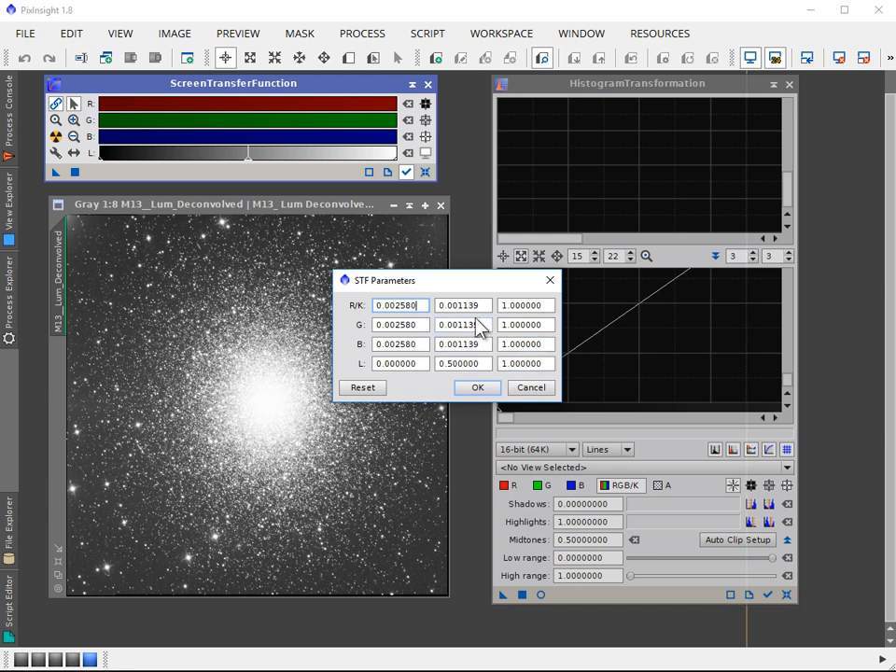
left_click_drag(455, 282, 397, 246)
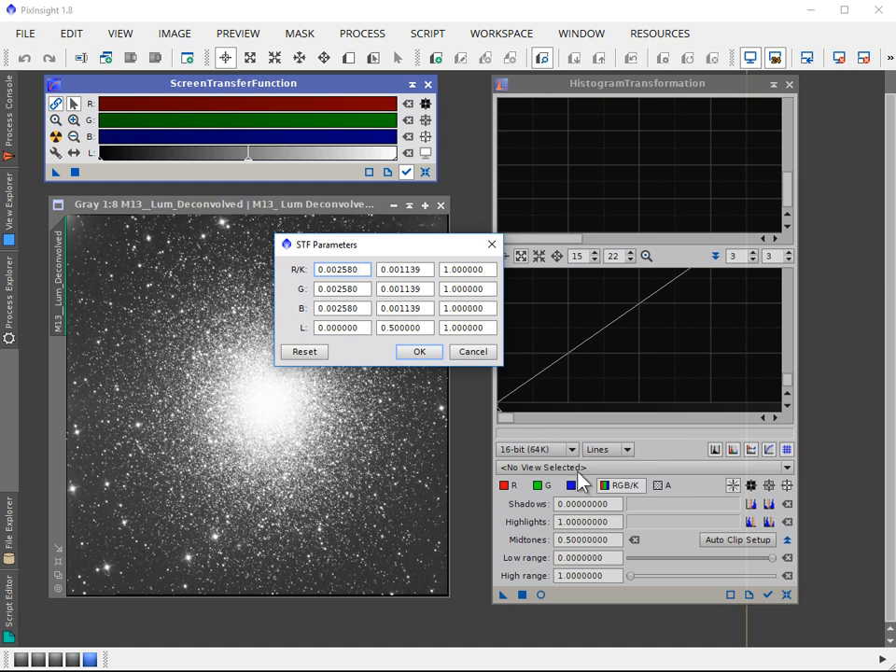
left_click(472, 353)
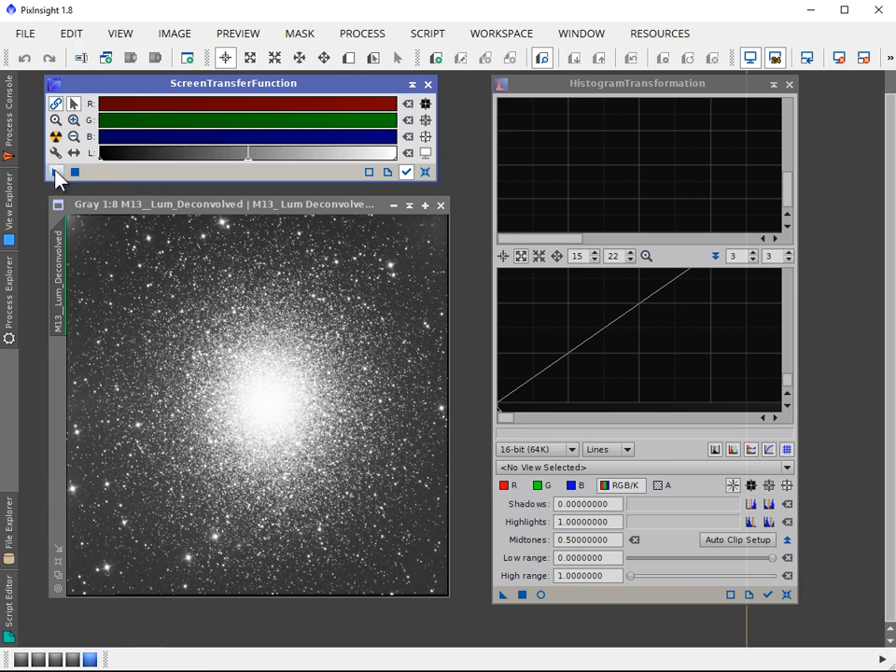
Transfer the ScreenTransferFunction settings to HistogramTransformation and select M13__Lum_Deconvolved as its view.
left_click_drag(56, 173, 592, 603)
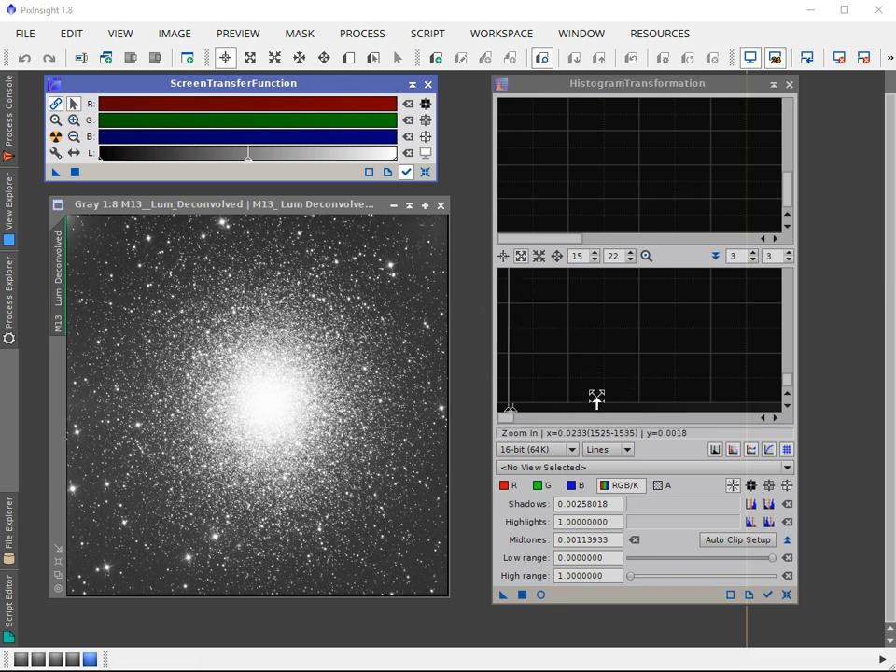
left_click(592, 468)
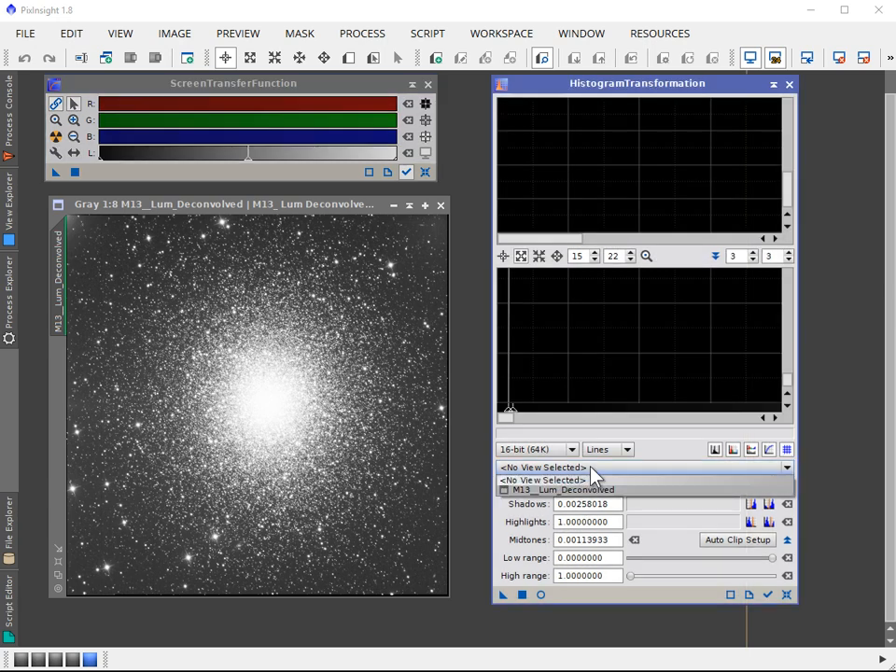
left_click(587, 488)
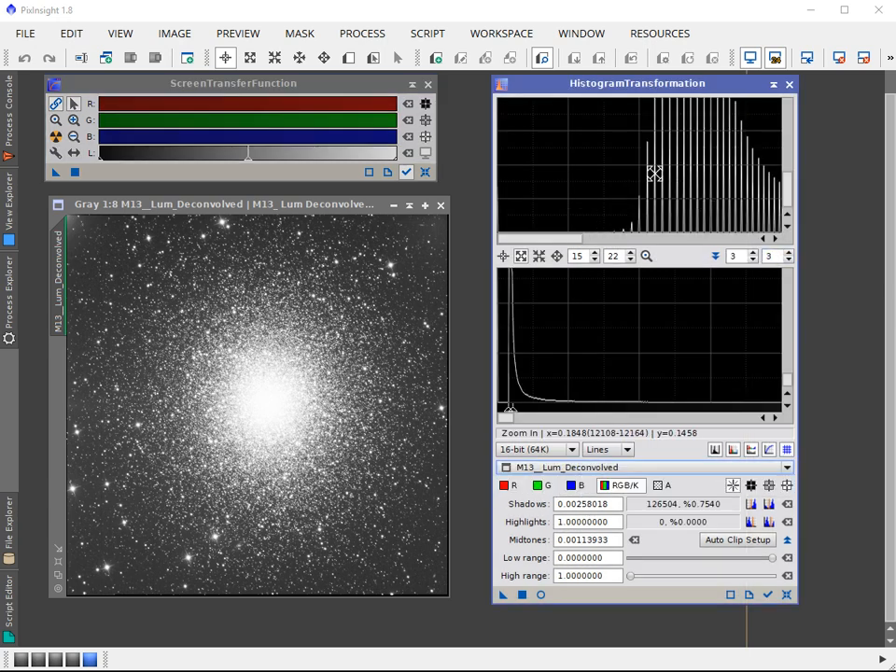
Set the output histogram's horizontal and vertical zoom to 1 in HistogramTransformation.
left_click(789, 261)
left_click(789, 261)
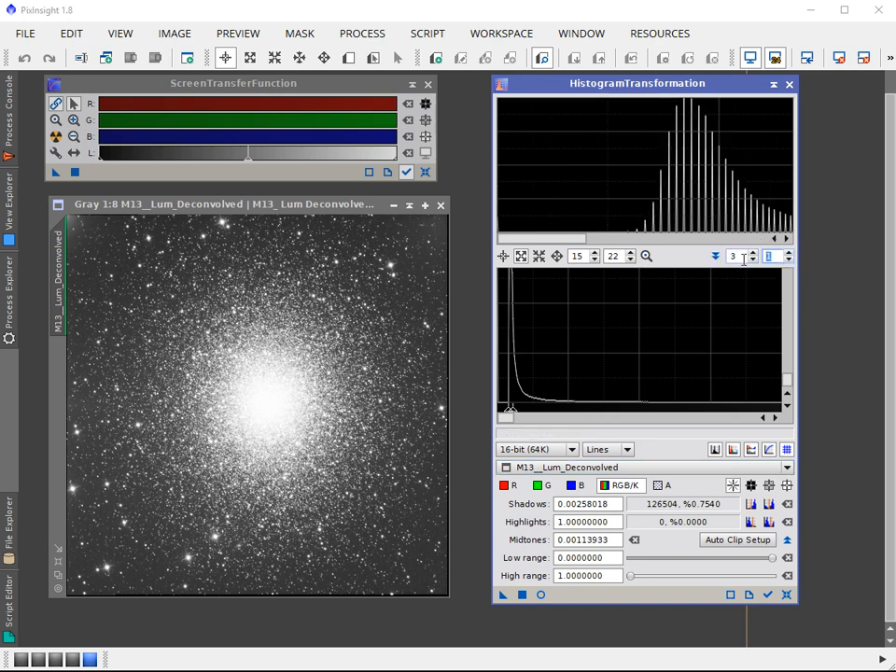
left_click(753, 259)
left_click(752, 260)
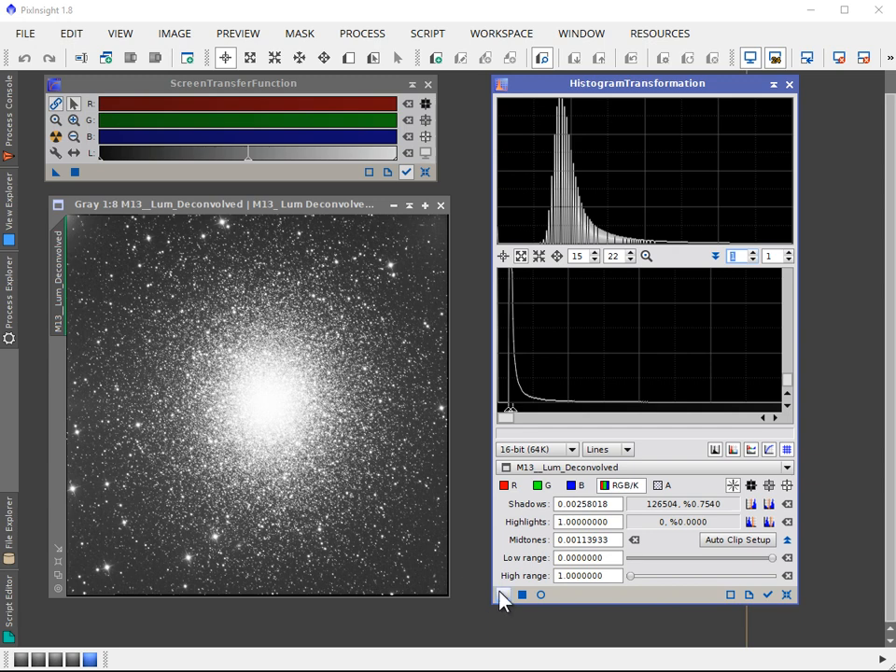
Apply the HistogramTransformation stretch to the M13 image and disable its screen transfer function.
left_click_drag(502, 600, 281, 405)
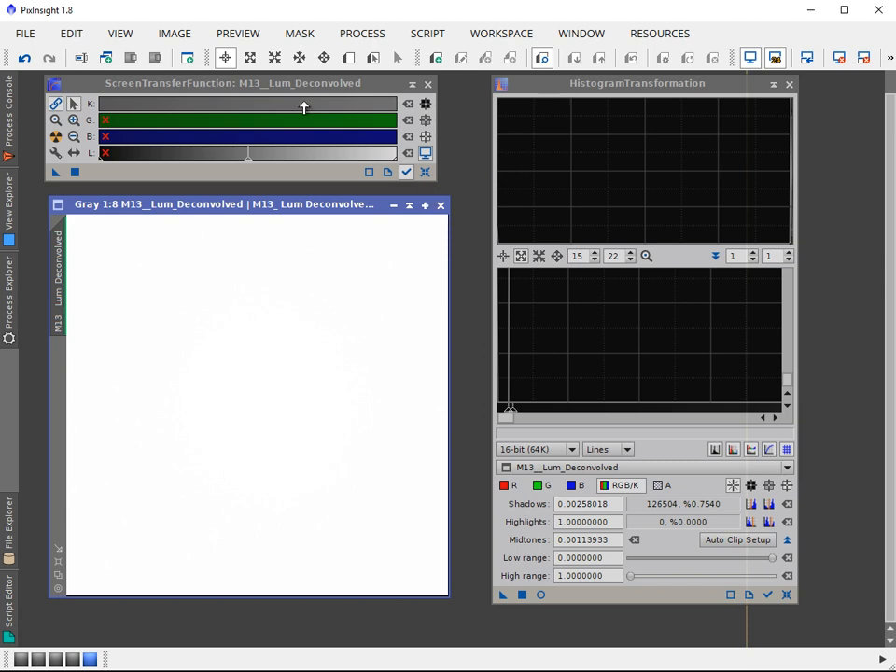
left_click(280, 86)
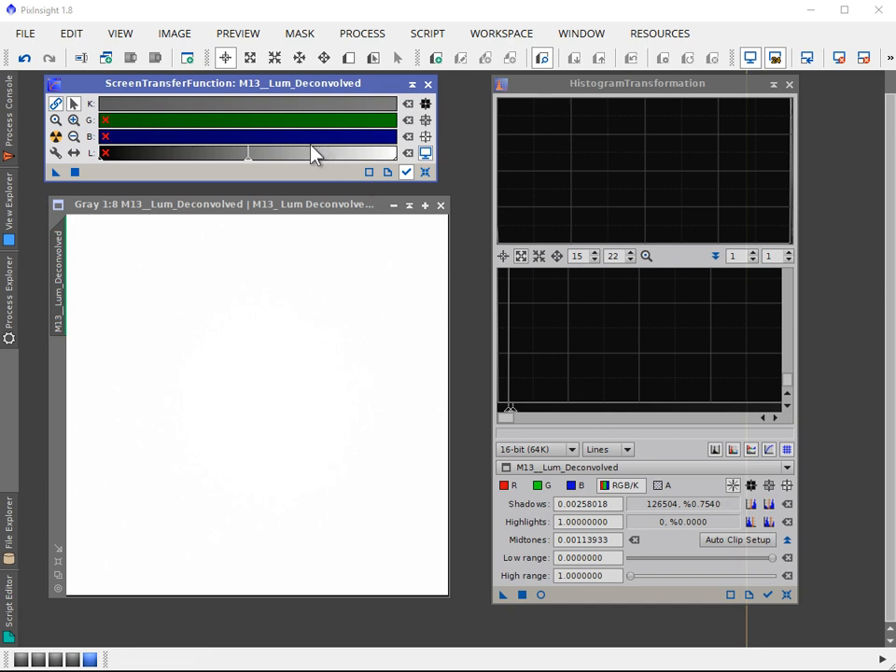
left_click(426, 154)
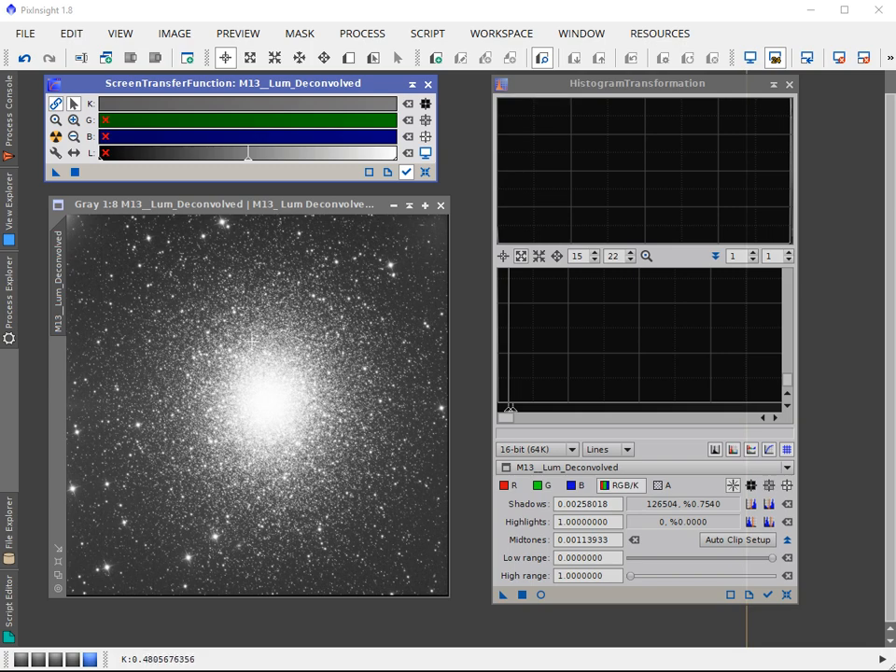
Examine the permanently stretched cluster core at 1:1, including its surroundings, for lost star detail.
scroll(256, 382, "up", 7)
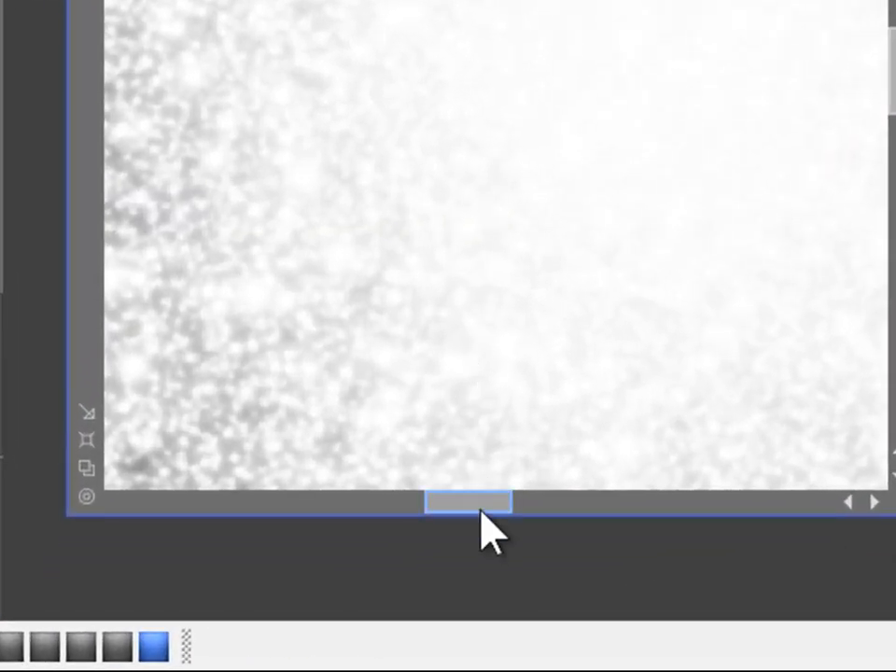
left_click_drag(481, 511, 520, 516)
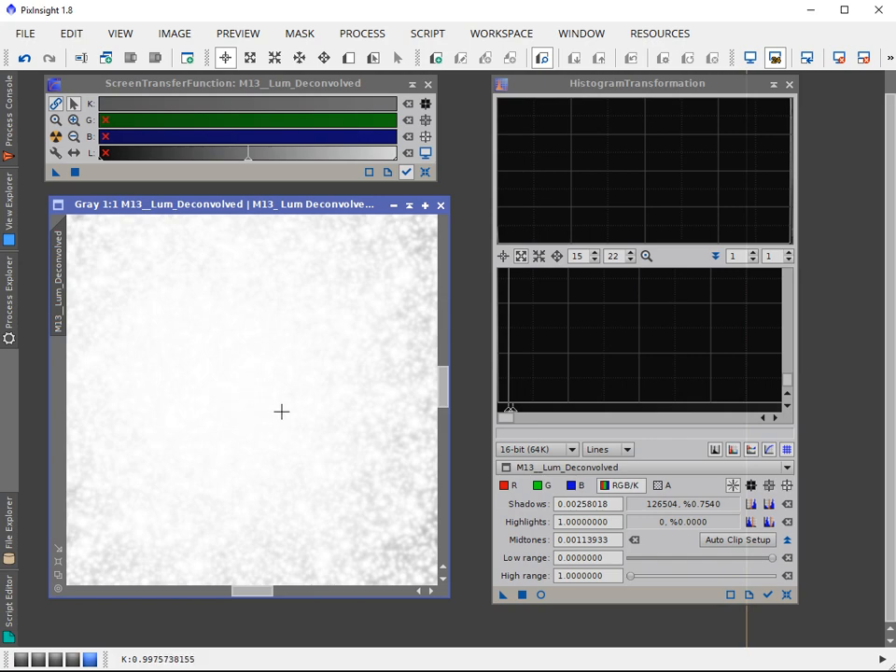
scroll(282, 410, "down", 2)
scroll(293, 450, "down", 1)
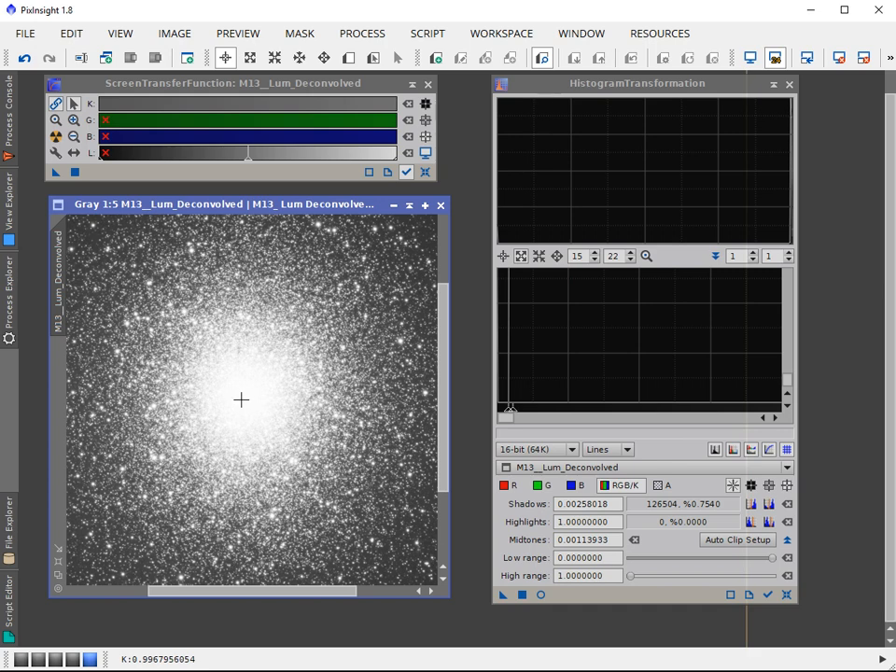
key("Left")
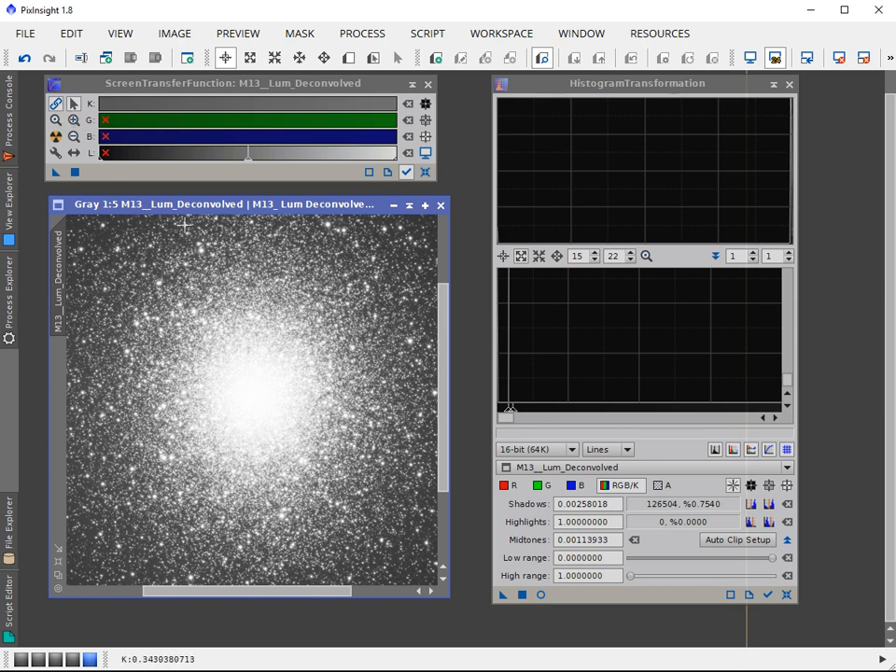
Load the History Explorer for the M13 image and undo its HistogramTransformation.
right_click(191, 350)
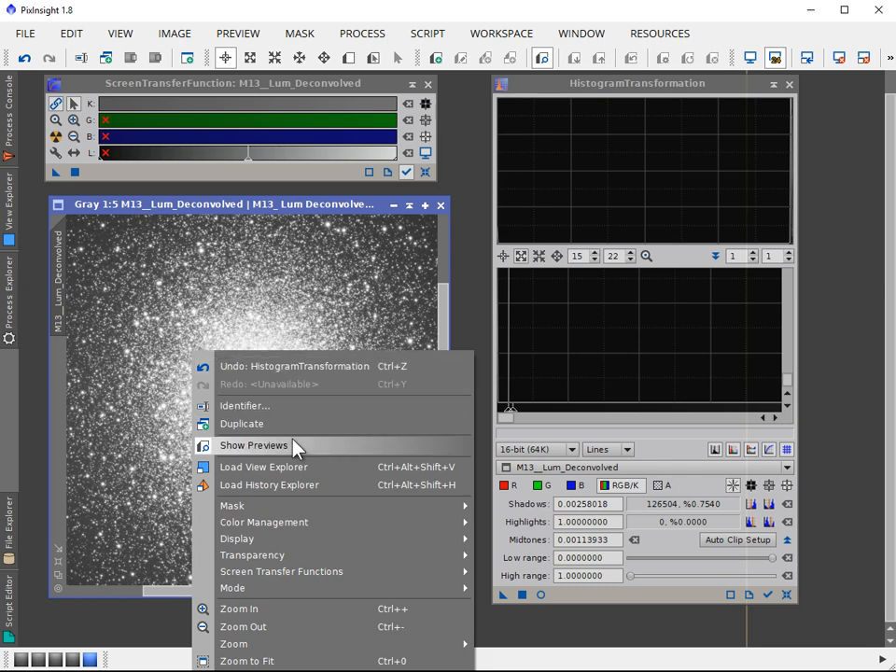
left_click(303, 486)
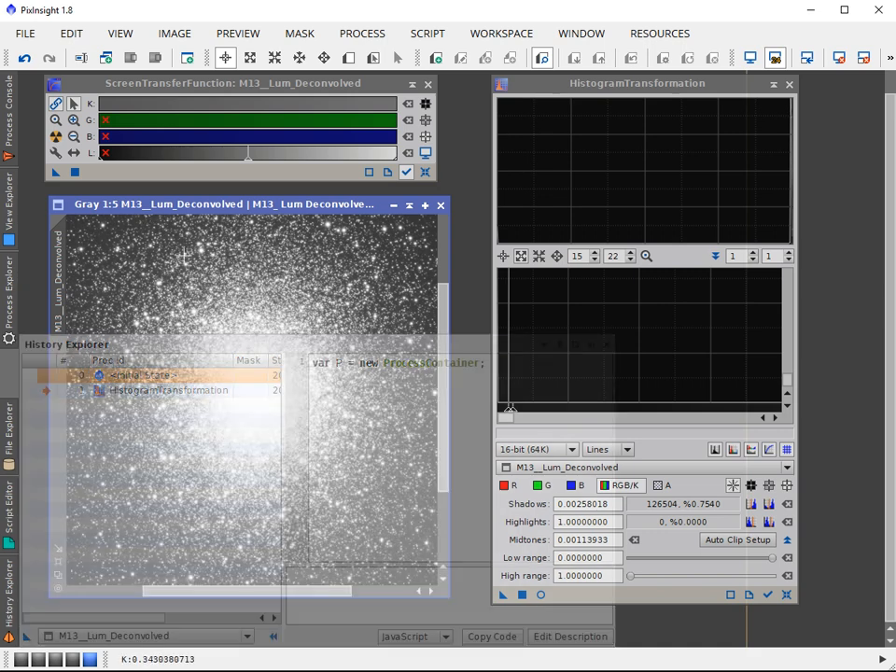
left_click(28, 66)
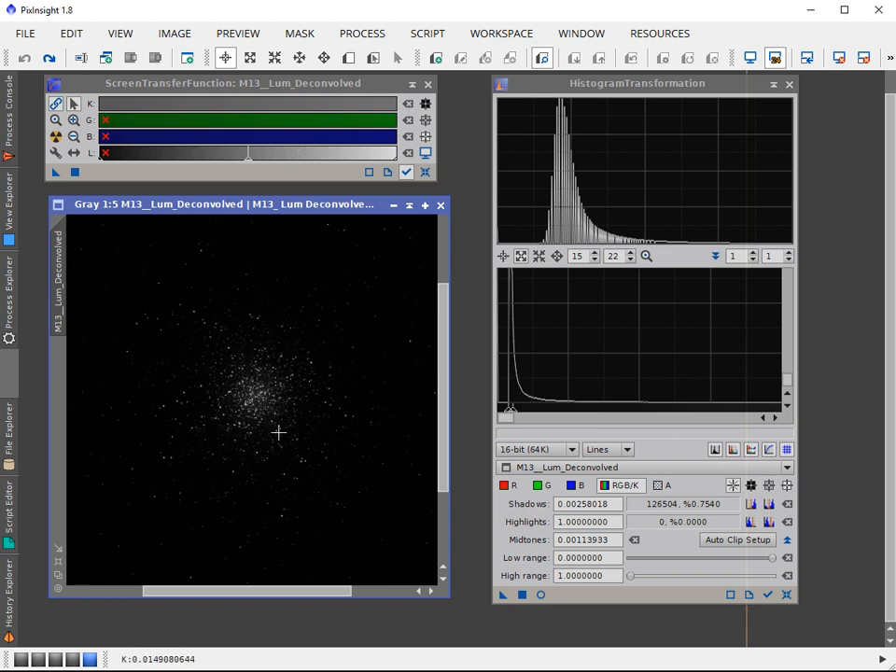
Apply an automatic screen stretch to the linear M13 image again and inspect its core at 1:1.
left_click(58, 140)
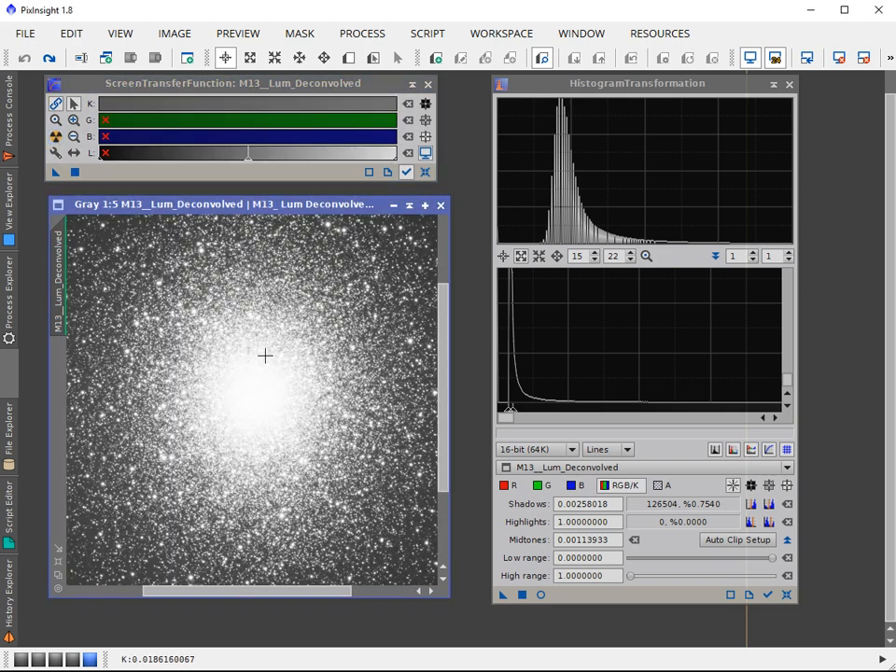
scroll(254, 420, "up", 3)
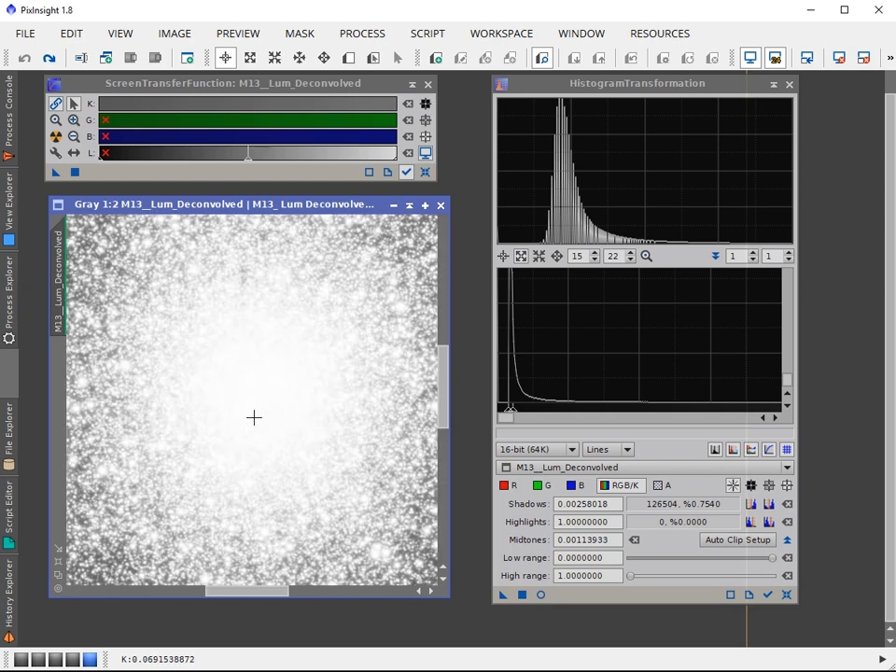
scroll(222, 423, "up", 1)
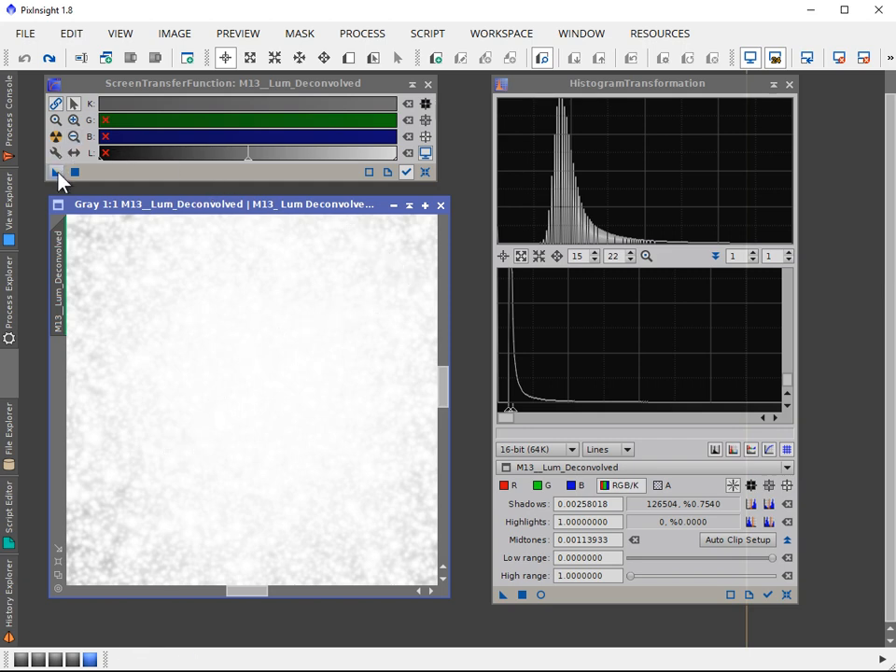
scroll(184, 403, "down", 2)
scroll(184, 404, "down", 2)
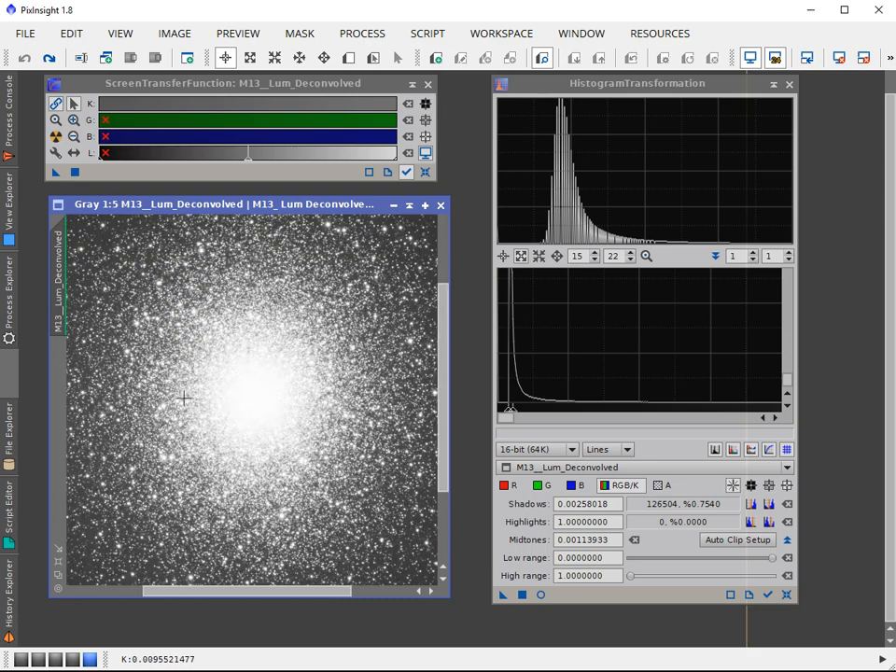
Accept the existing STF parameters and transfer them to HistogramTransformation.
left_click(55, 154)
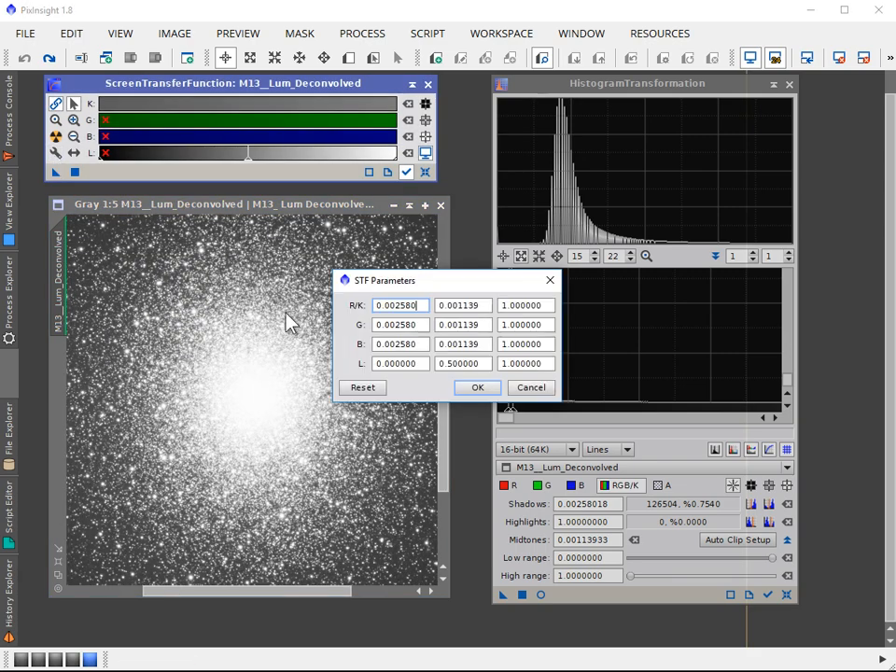
left_click(483, 388)
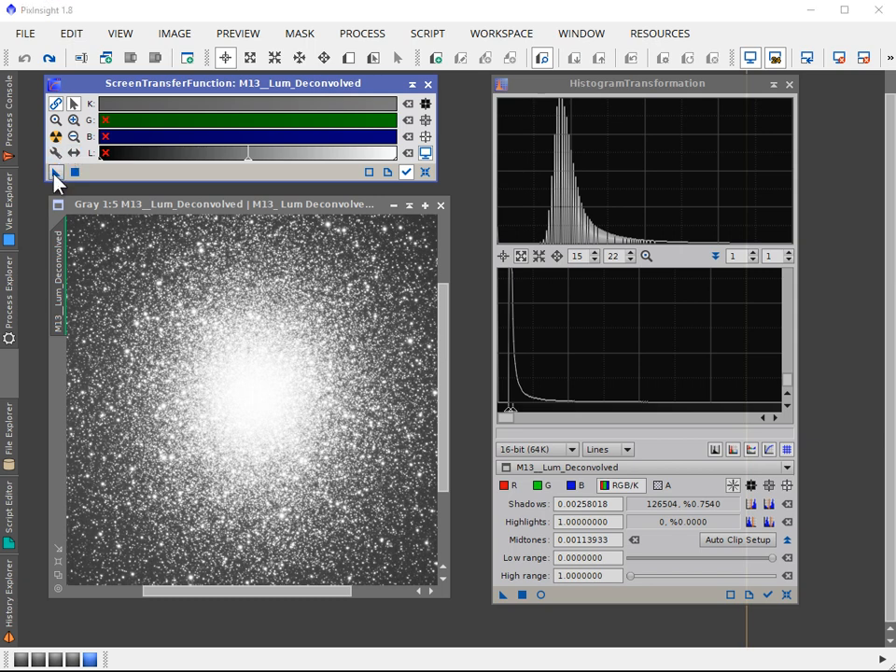
left_click_drag(55, 171, 643, 604)
Disable the screen transfer function on the M13 image and apply the HistogramTransformation stretch to it.
left_click(426, 154)
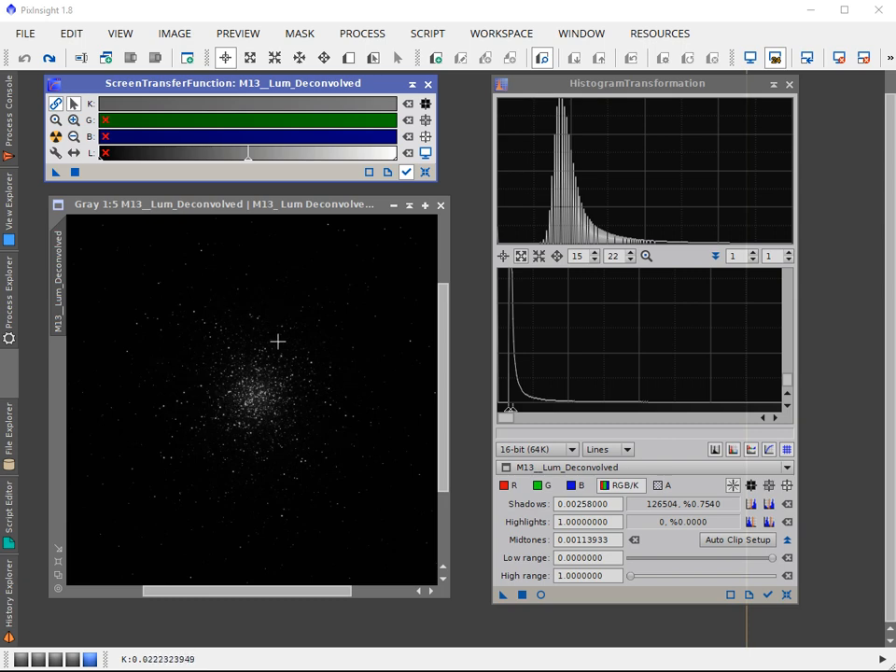
left_click_drag(503, 596, 415, 525)
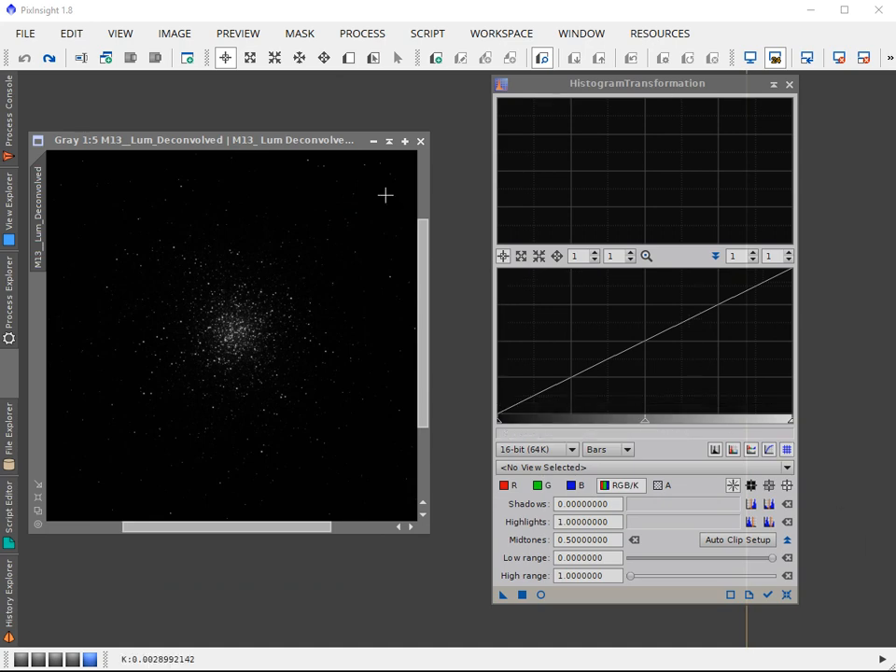
Auto-stretch the reset M13 image on screen and check its bright core at different magnifications.
left_click(278, 306)
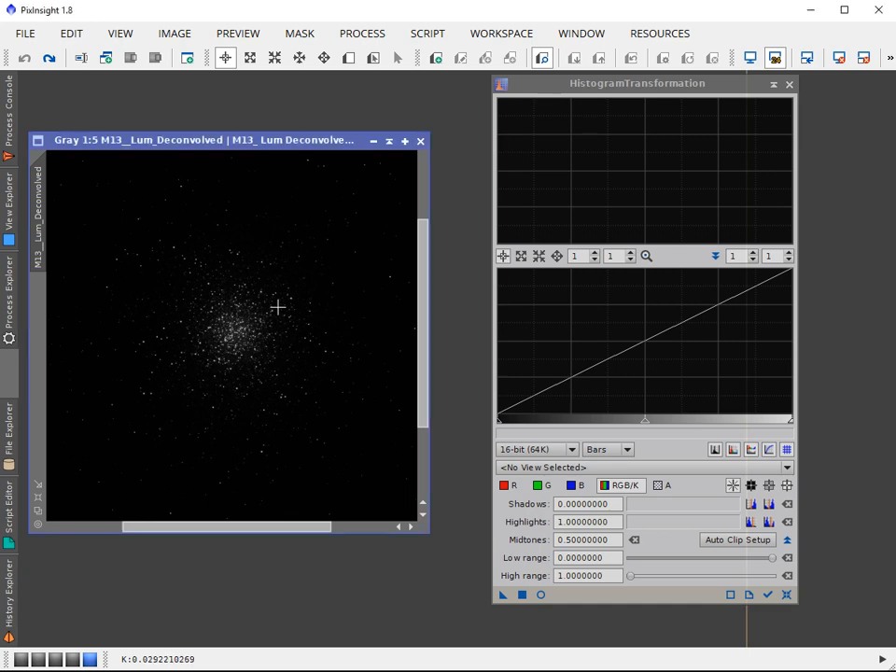
key("ctrl+a")
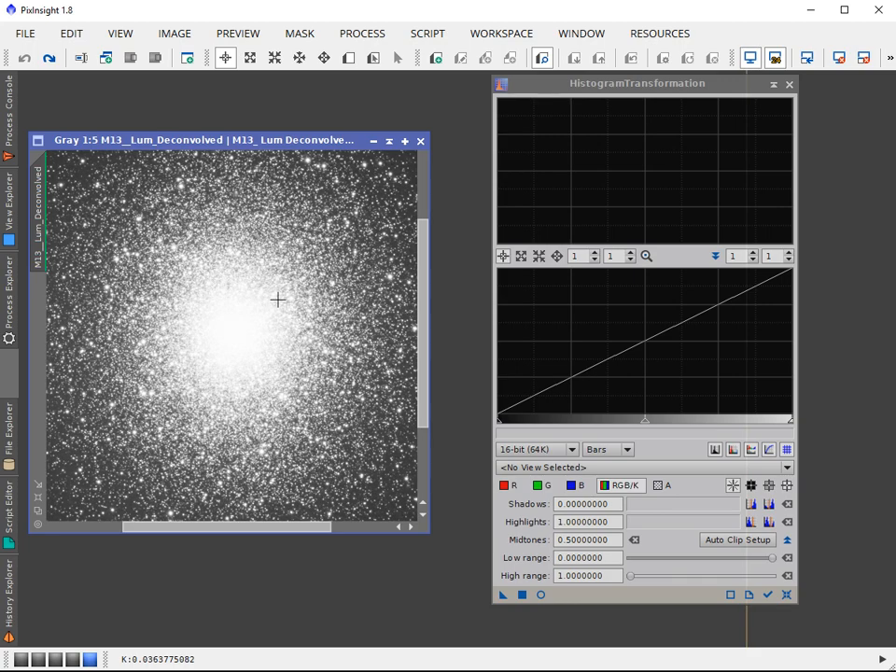
scroll(278, 300, "up", 3)
scroll(278, 300, "down", 3)
scroll(278, 300, "up", 1)
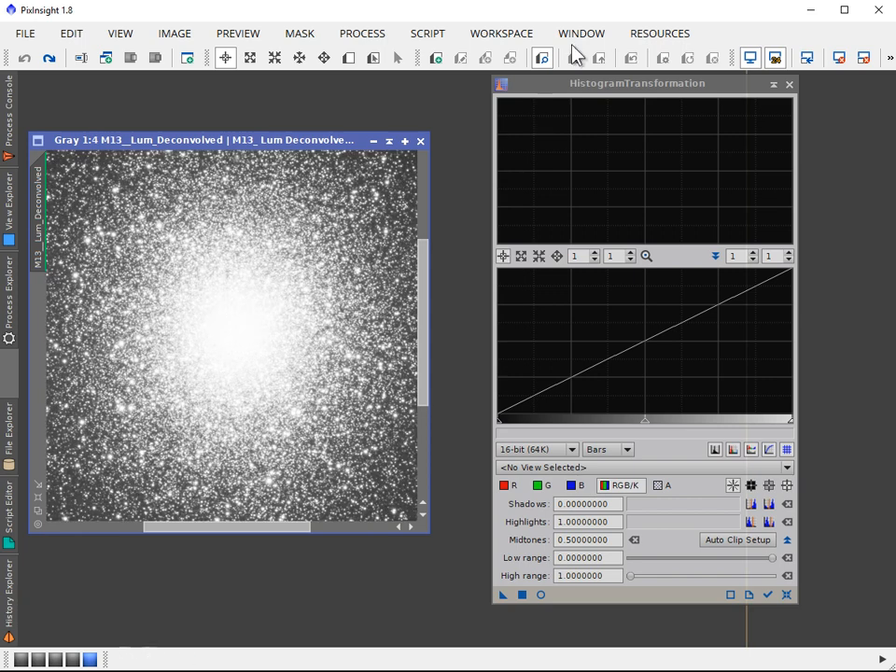
Compare the linear M13 image with and without its automatic screen stretch, leaving the screen transfer function disabled.
left_click(751, 56)
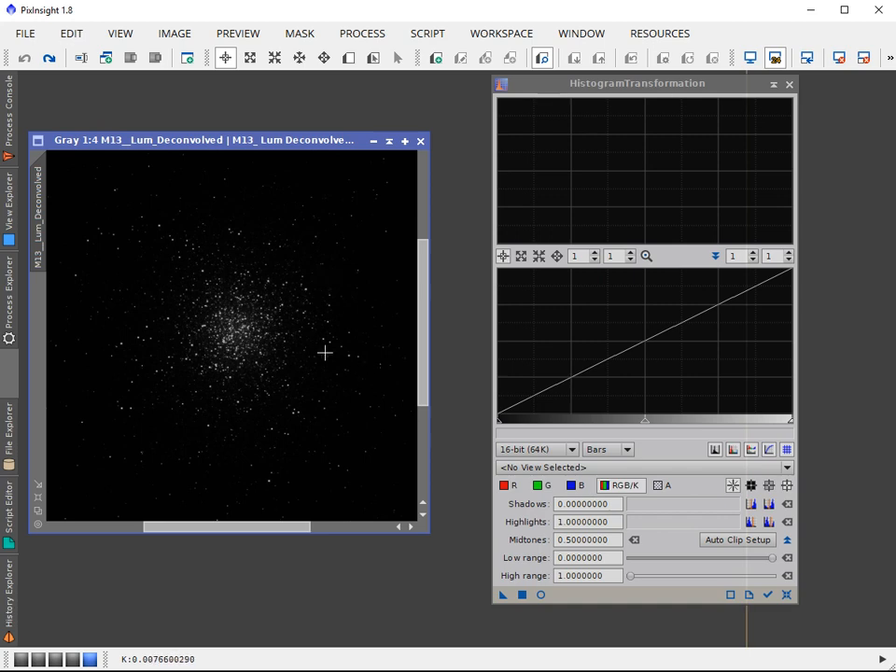
key("ctrl+a")
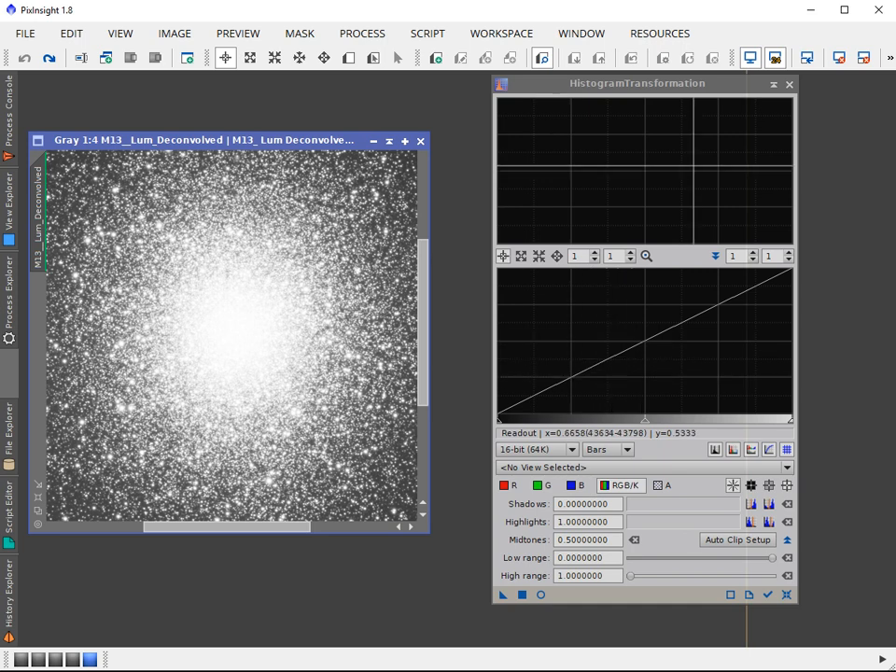
left_click(748, 59)
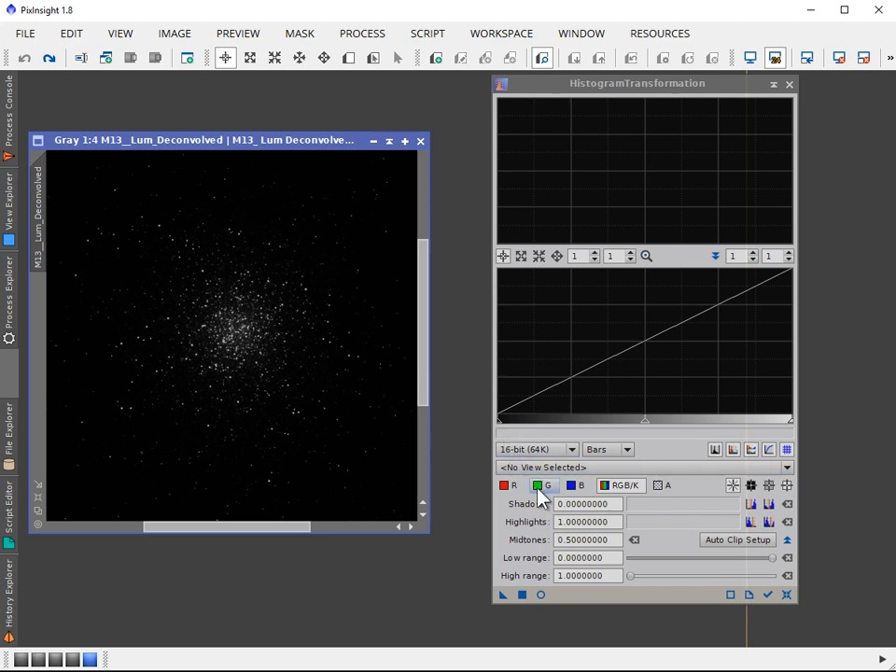
Load the M13__Lum_Deconvolved view into HistogramTransformation and turn on view tracking.
left_click(796, 426)
left_click_drag(792, 426, 802, 426)
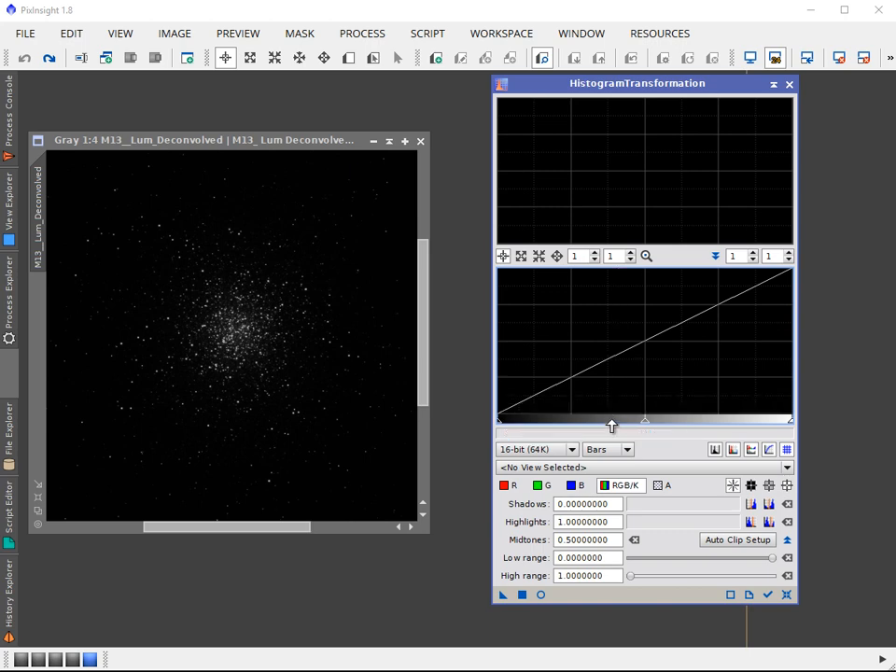
left_click(591, 468)
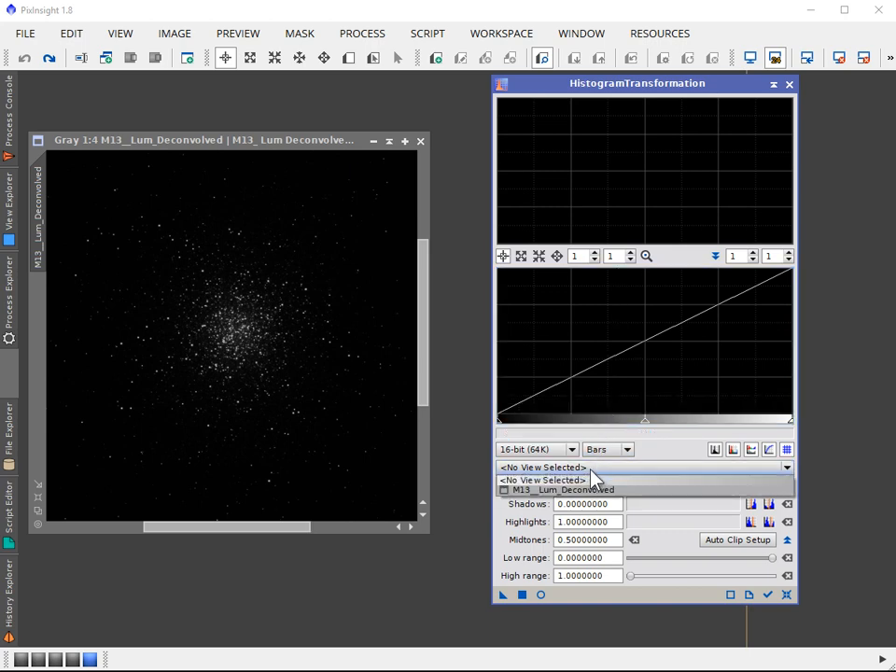
left_click(585, 498)
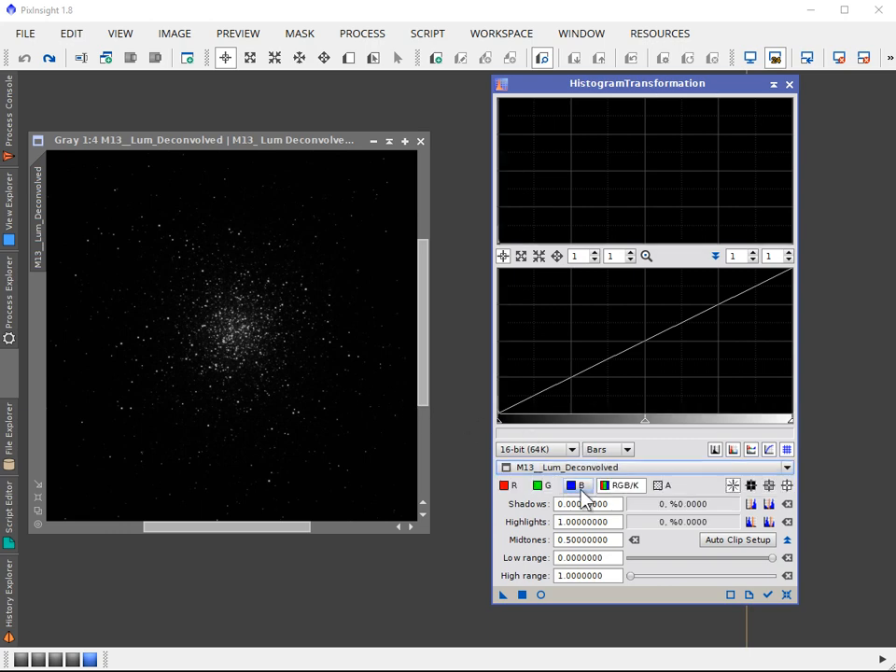
left_click(766, 594)
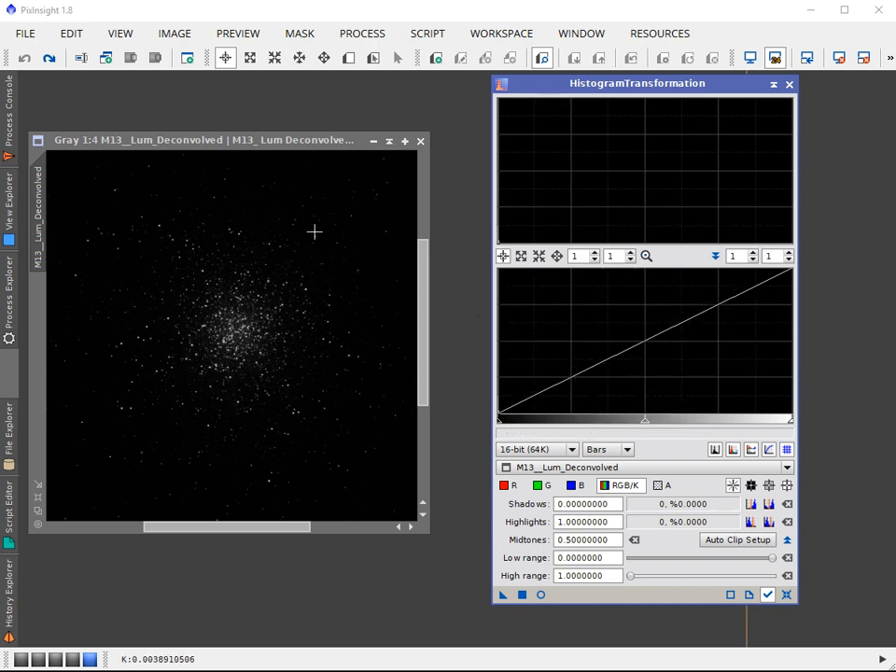
Probe pixel values in the M13 image from the cluster core outward to the dark background.
left_click_drag(321, 242, 246, 325)
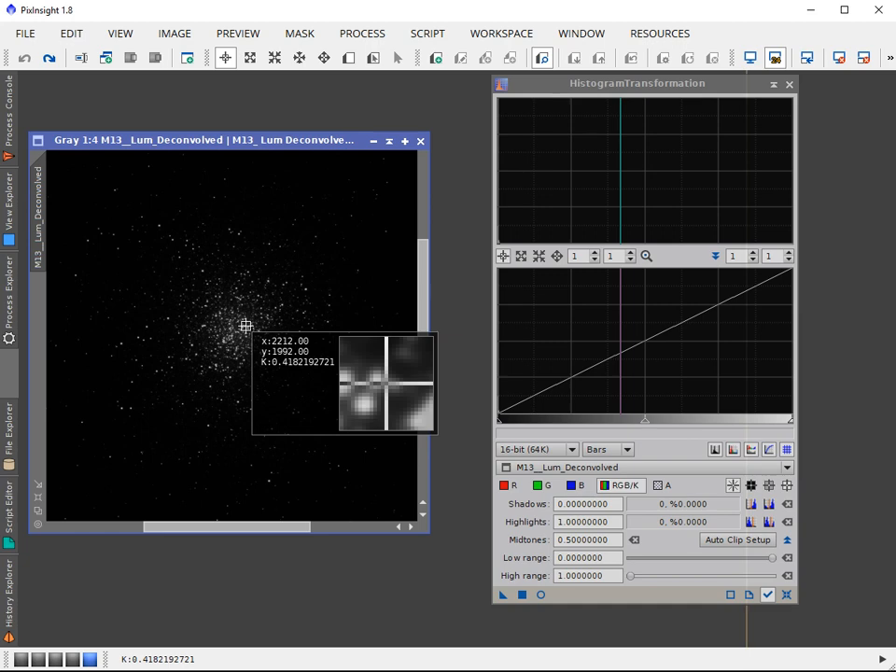
left_click_drag(246, 325, 256, 321)
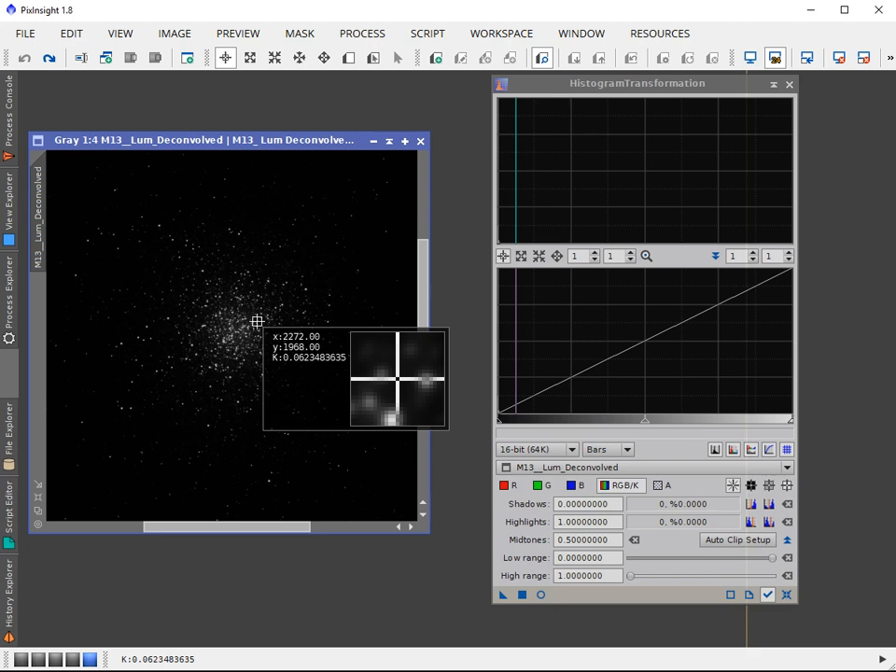
left_click_drag(257, 322, 309, 270)
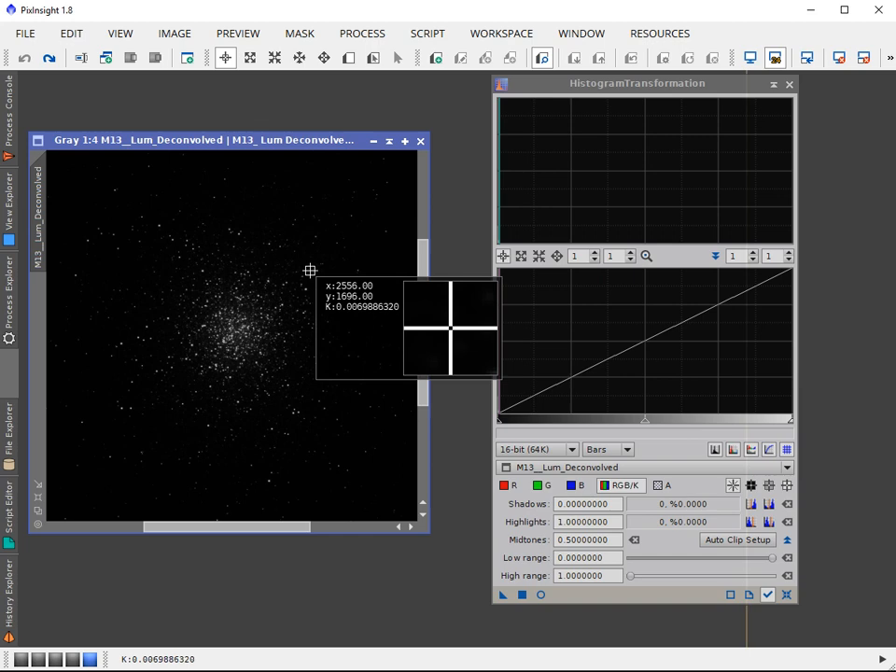
left_click_drag(310, 271, 241, 164)
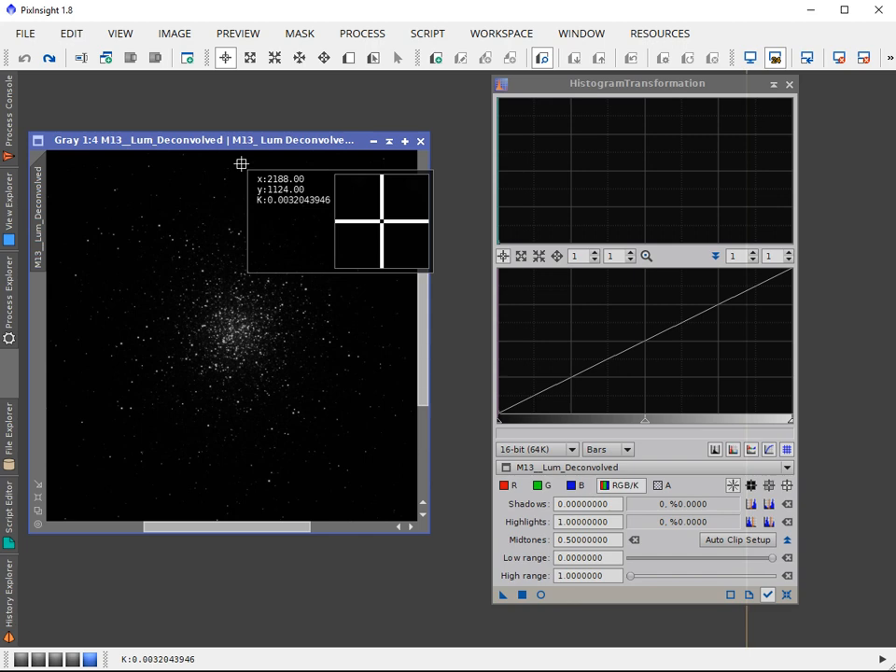
left_click_drag(241, 164, 241, 164)
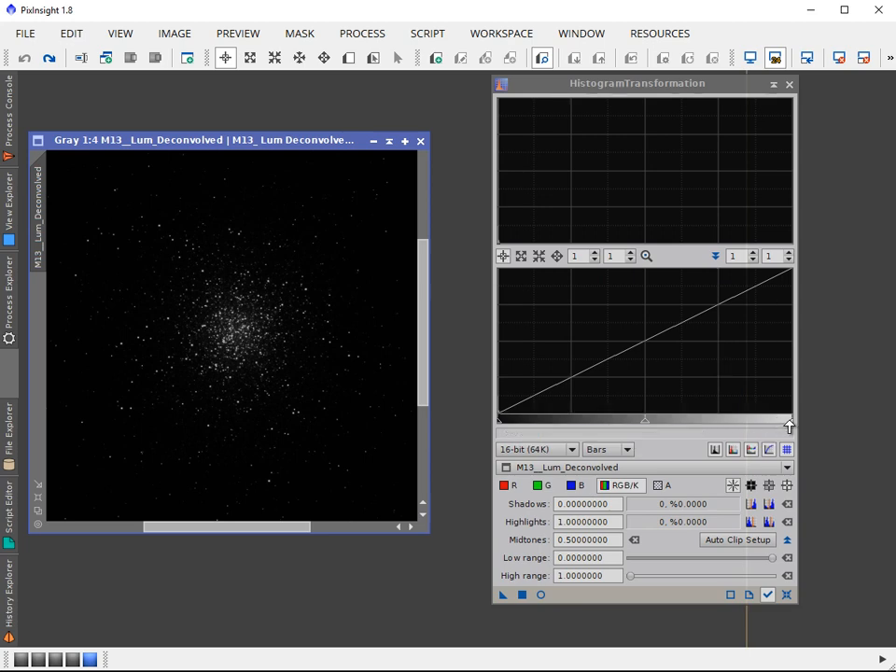
Zoom the input histogram horizontally to 63 to examine the narrow peak near the shadows.
left_click(594, 252)
left_click(594, 252)
left_click(594, 252)
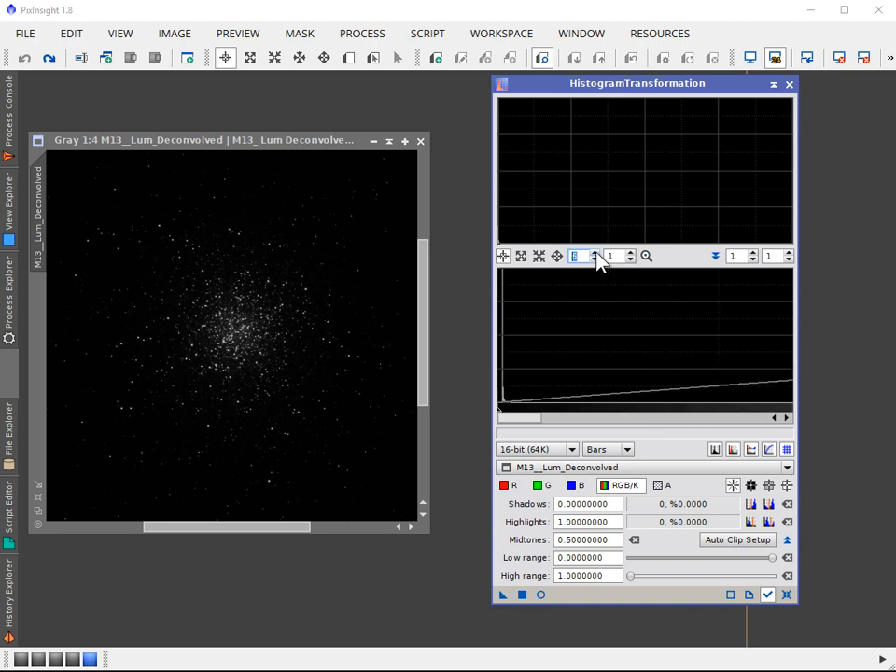
left_click(594, 252)
left_click(594, 252)
left_click(595, 252)
left_click(595, 252)
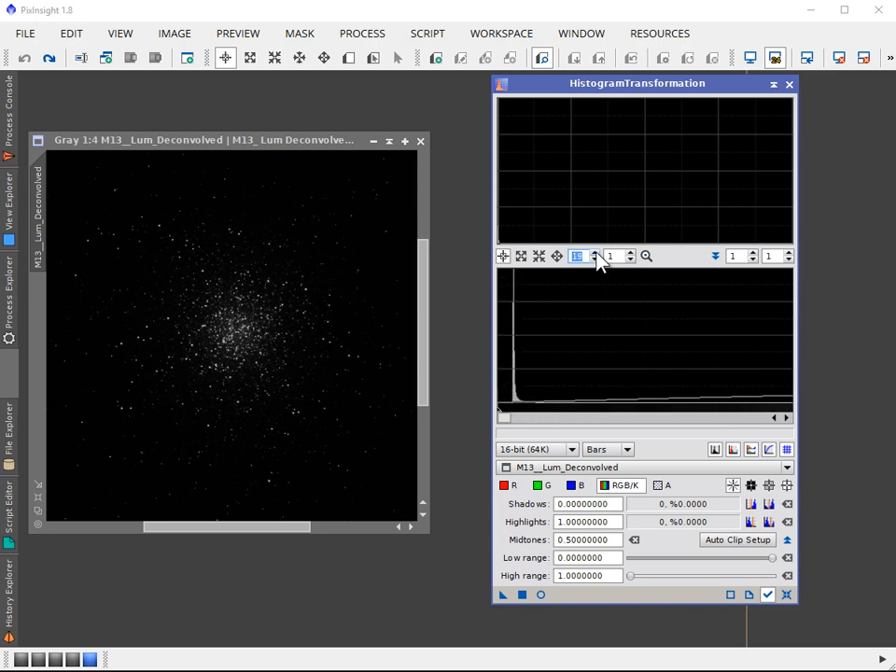
left_click(595, 252)
left_click(595, 252)
left_click(594, 252)
left_click(594, 252)
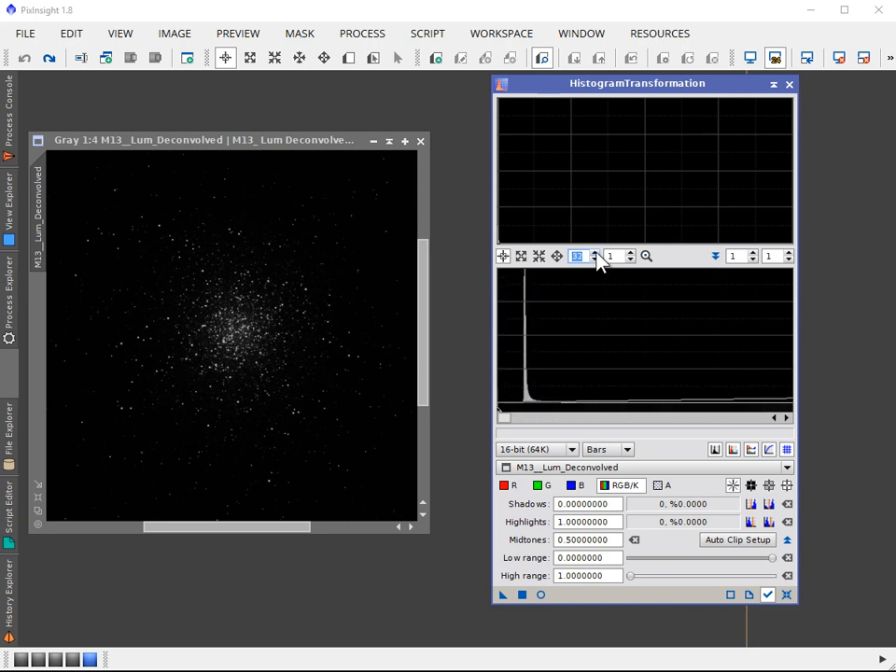
left_click(594, 252)
left_click(595, 252)
left_click(595, 252)
left_click(594, 252)
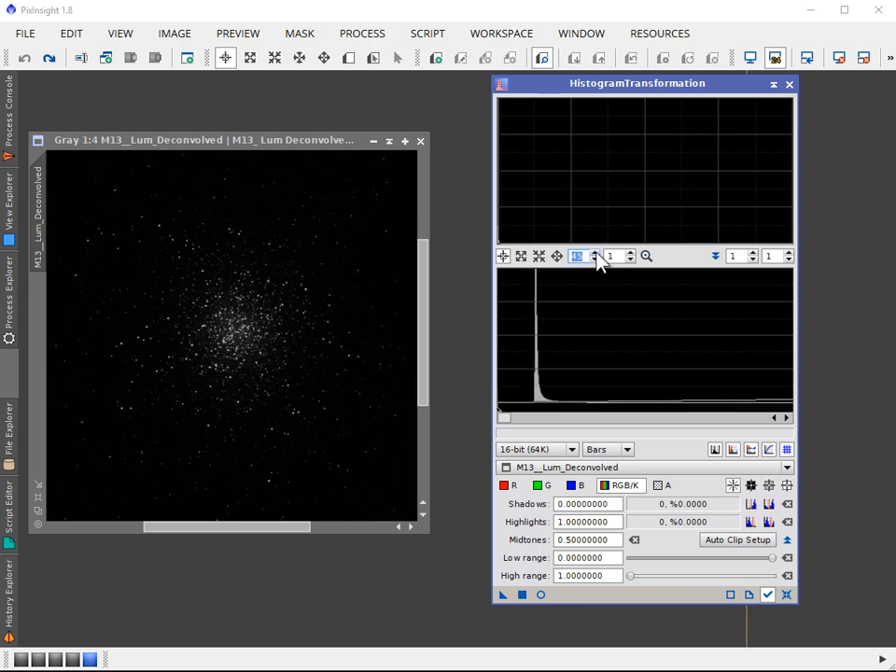
left_click(594, 252)
left_click(594, 252)
left_click(595, 252)
left_click(594, 252)
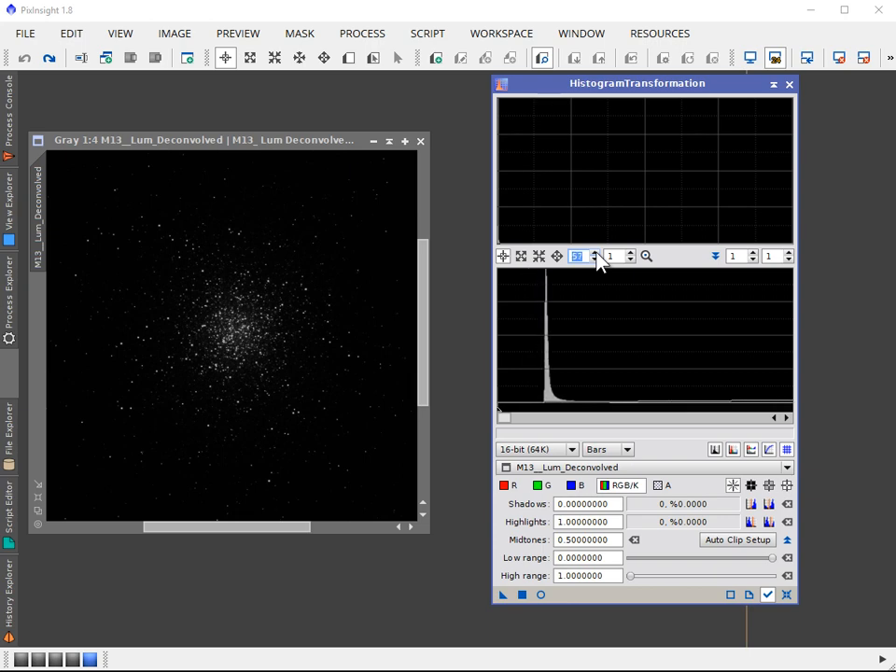
left_click(595, 252)
left_click(595, 252)
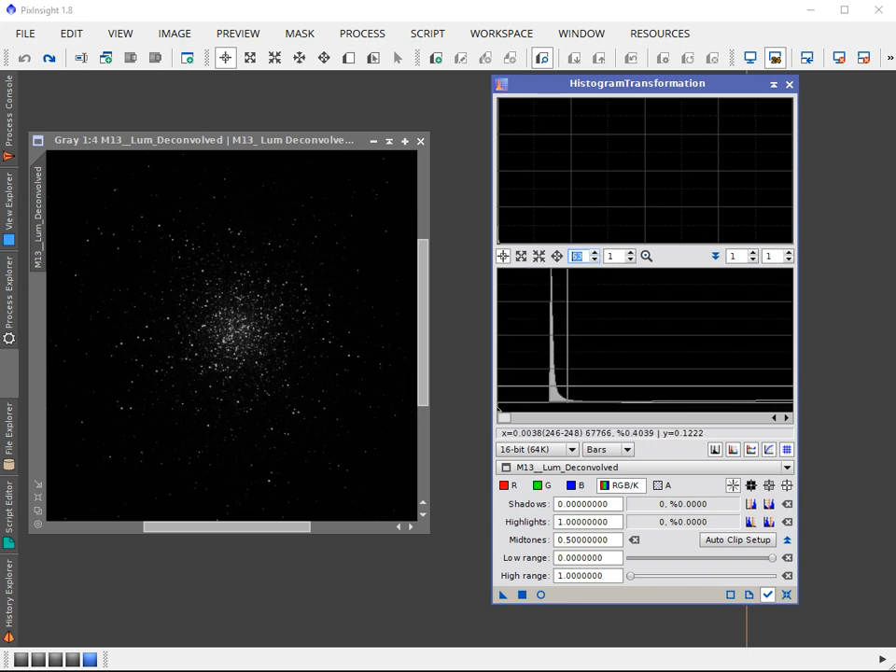
Preview the histogram in the Area and Dots plot styles and return it to Bars.
left_click(631, 452)
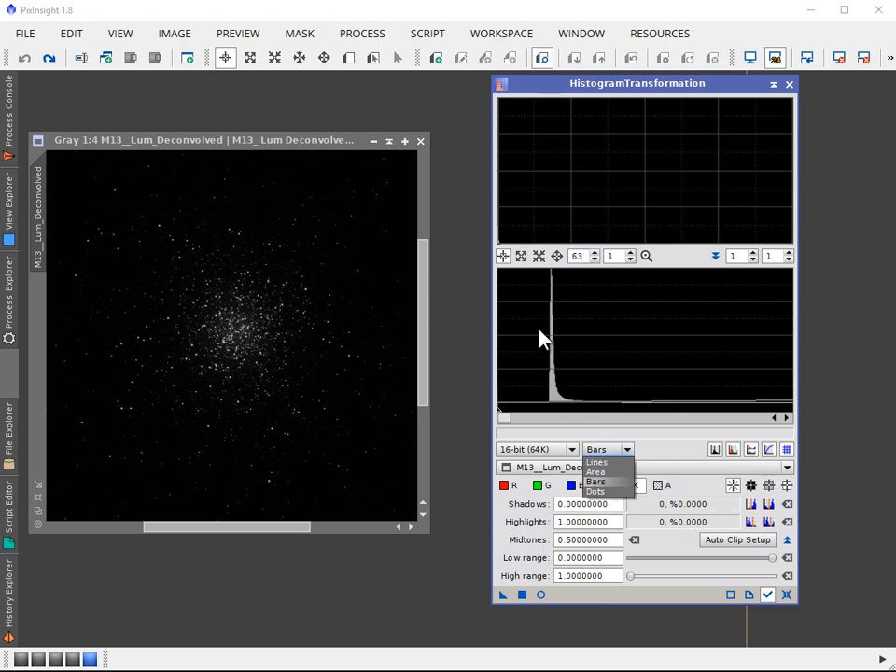
left_click(612, 472)
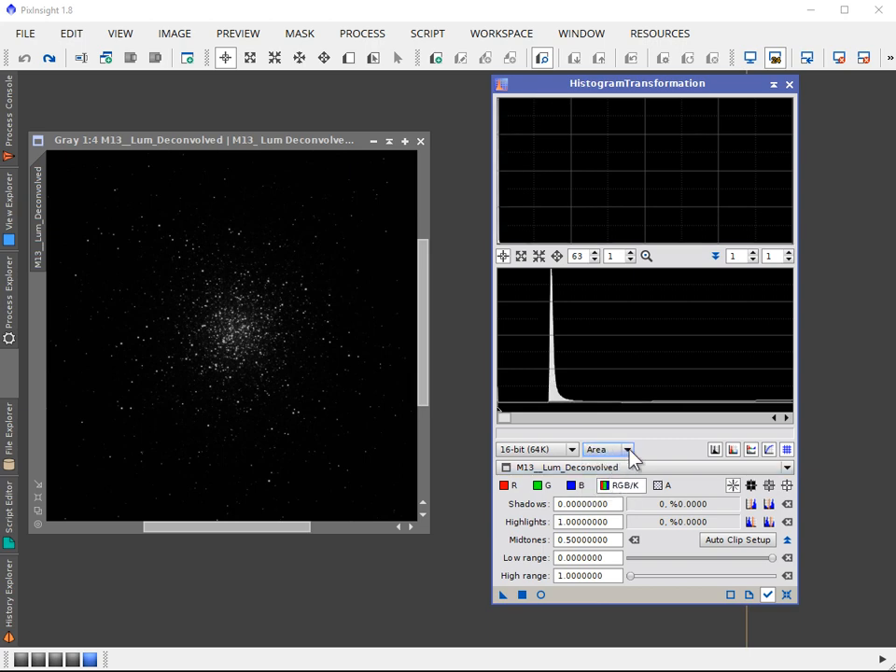
left_click(630, 451)
left_click(620, 491)
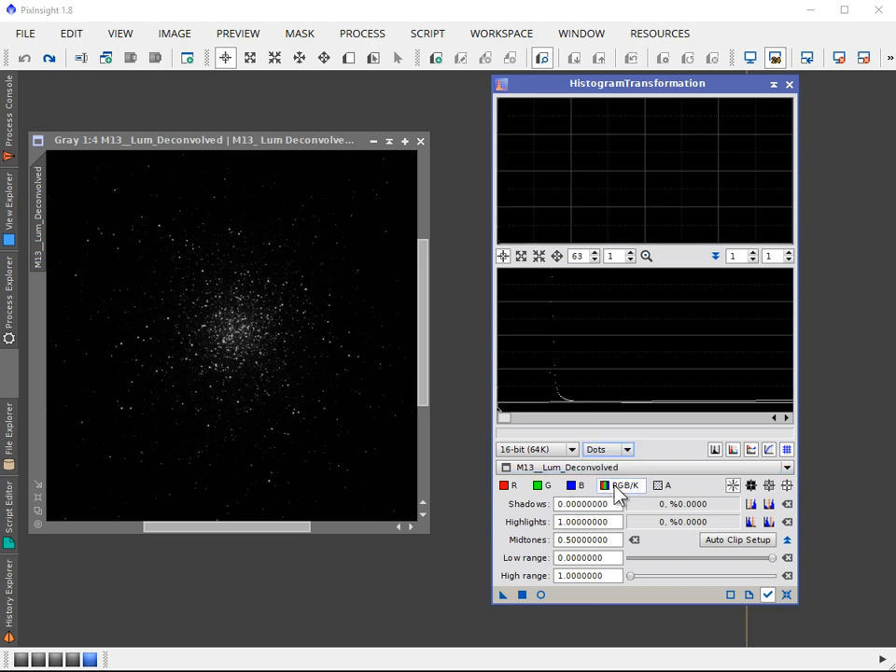
left_click(625, 452)
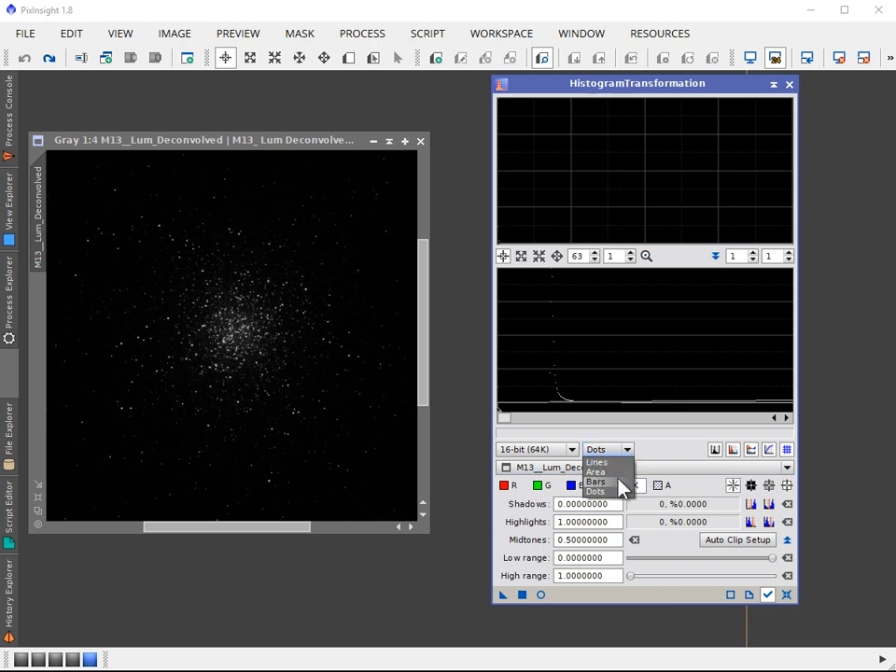
left_click(615, 470)
left_click(626, 453)
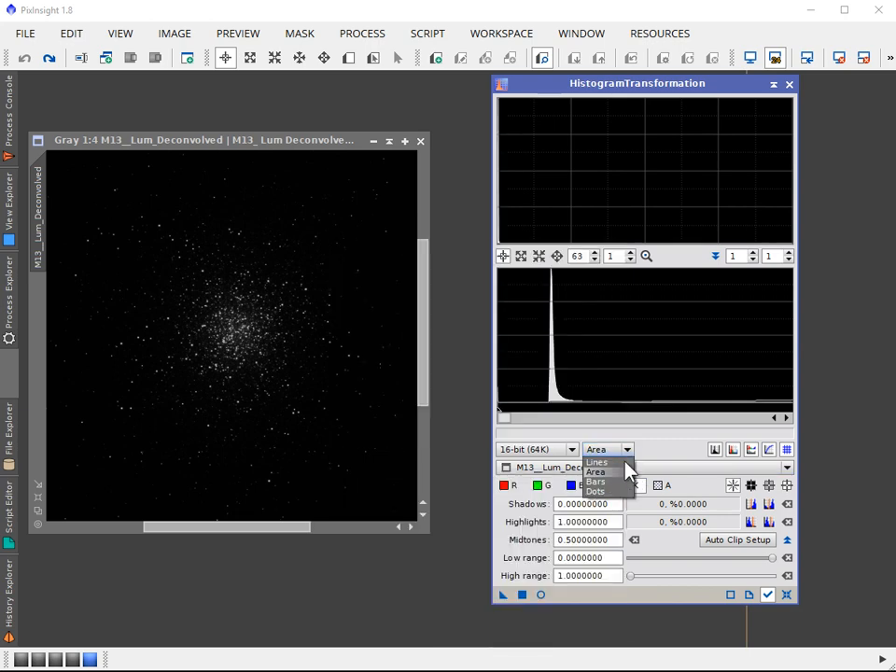
left_click(624, 482)
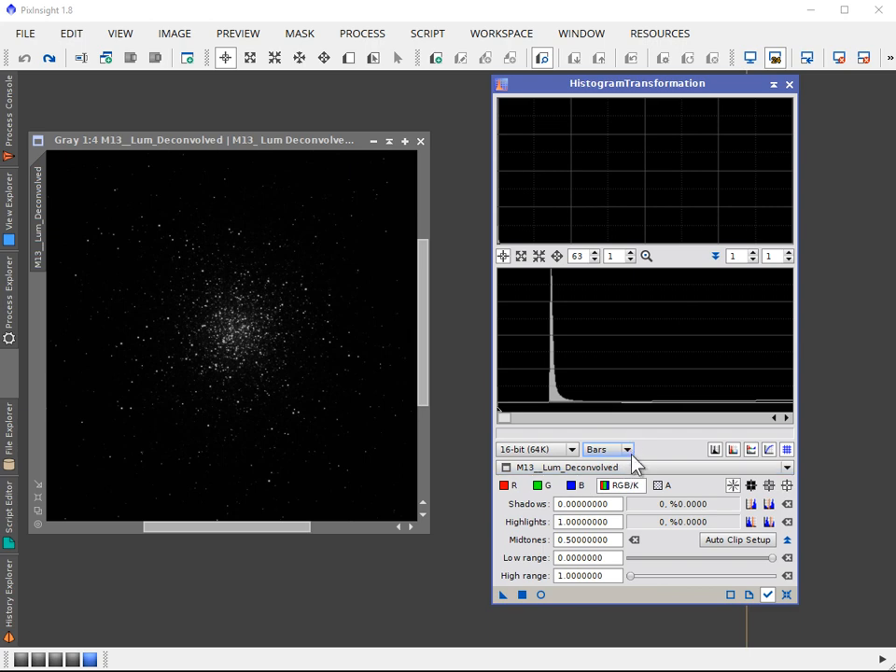
Increase the horizontal zoom of the input histogram to 500.
left_click(595, 254)
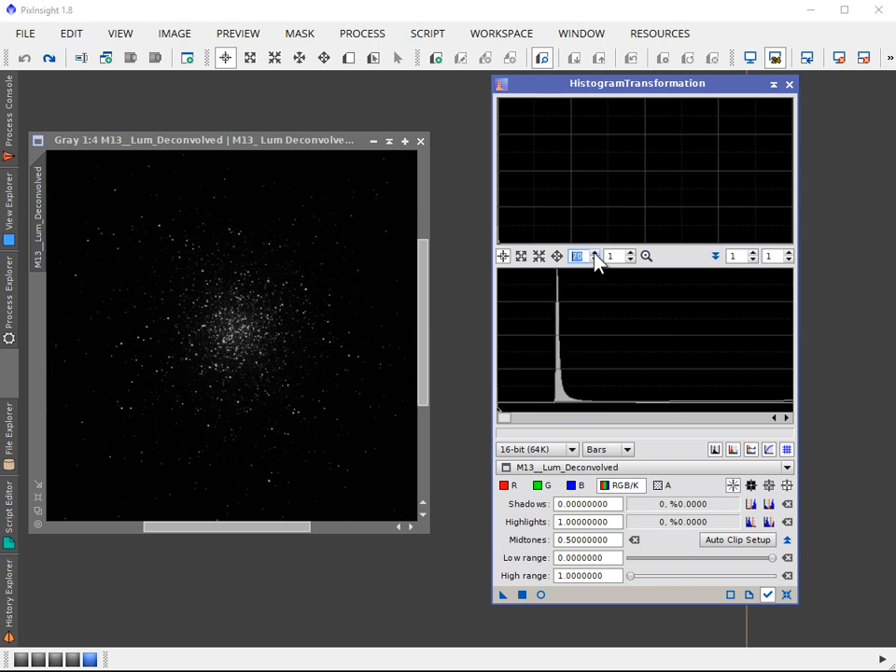
left_click(594, 255)
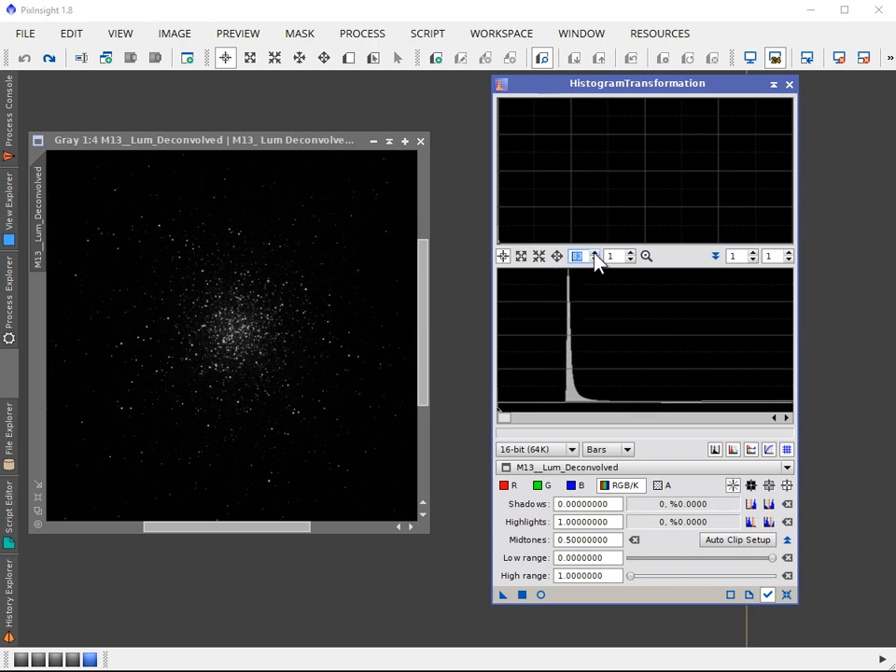
left_click(595, 255)
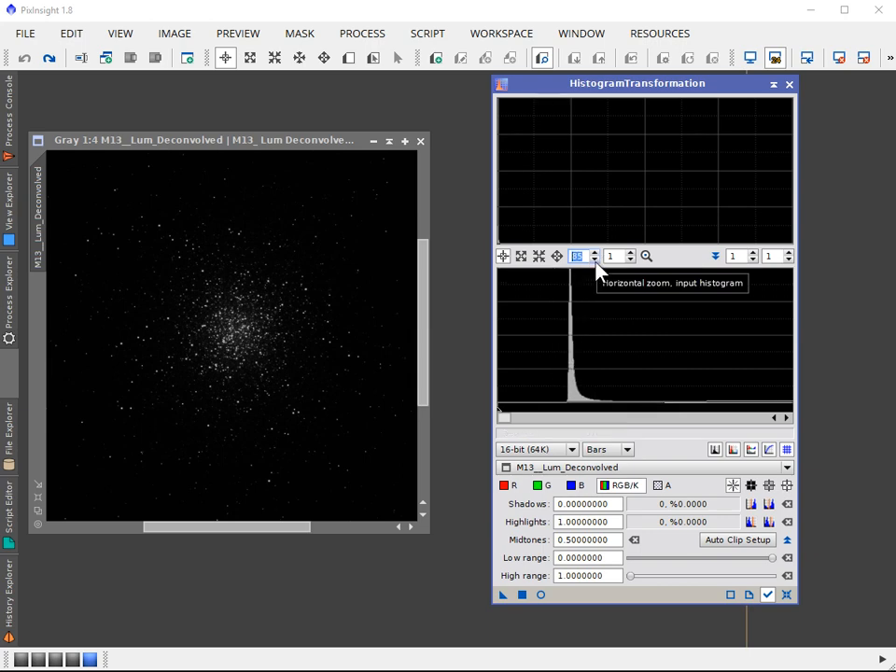
type("5")
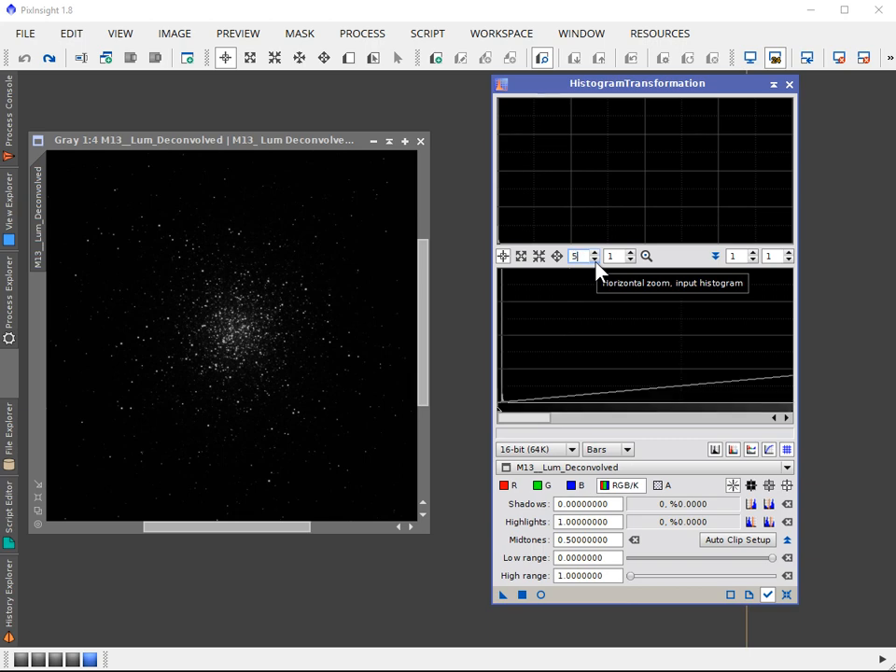
type("00")
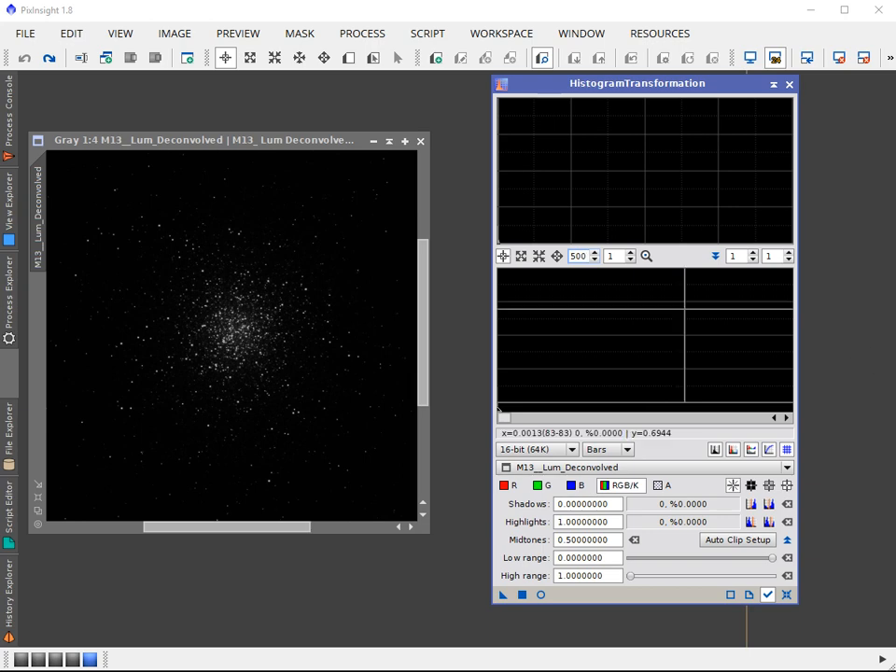
Pan the magnified input histogram to inspect its main peak and the tail toward brighter values.
left_click(560, 257)
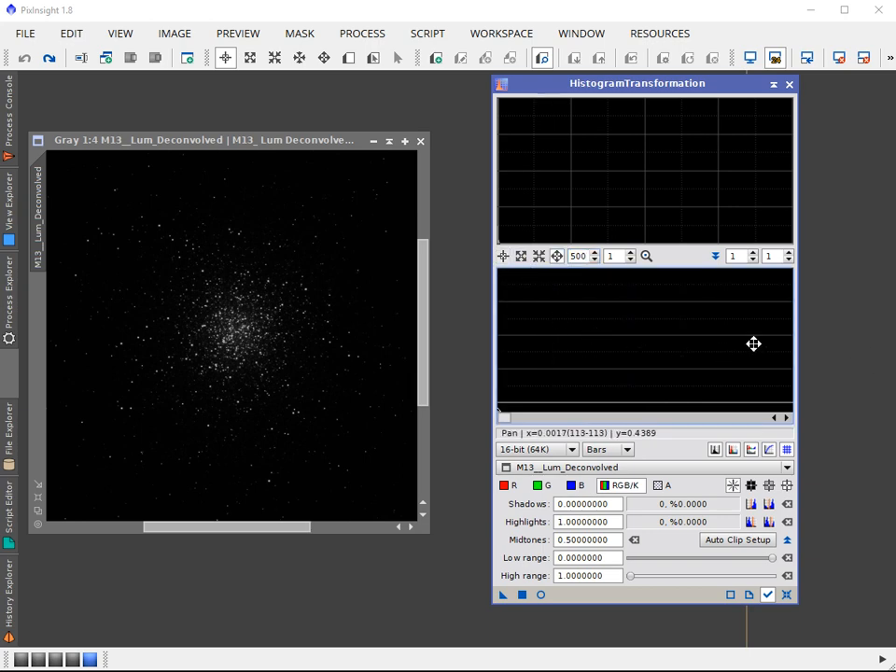
left_click_drag(755, 344, 832, 318)
left_click_drag(728, 289, 474, 280)
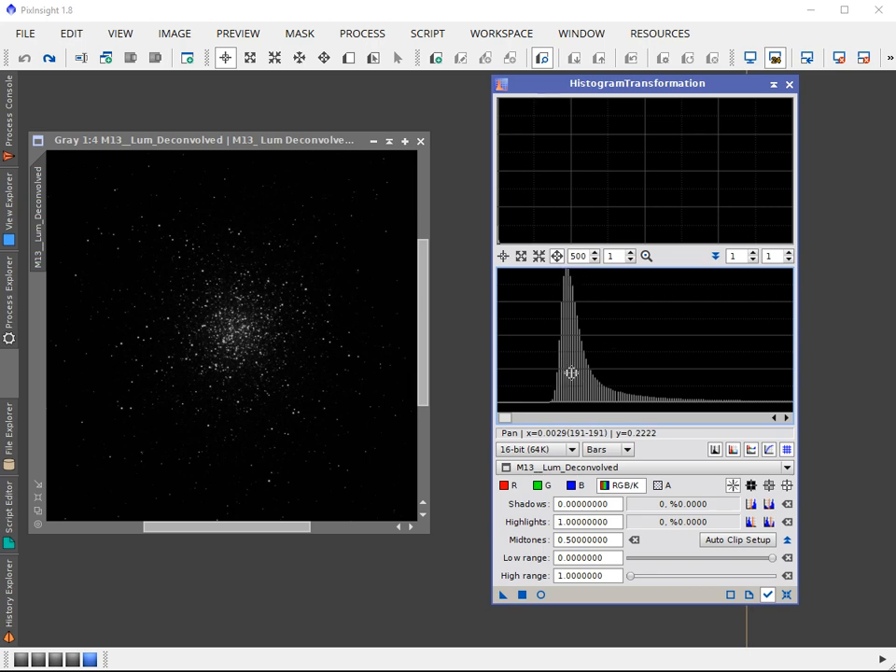
left_click_drag(700, 378, 602, 338)
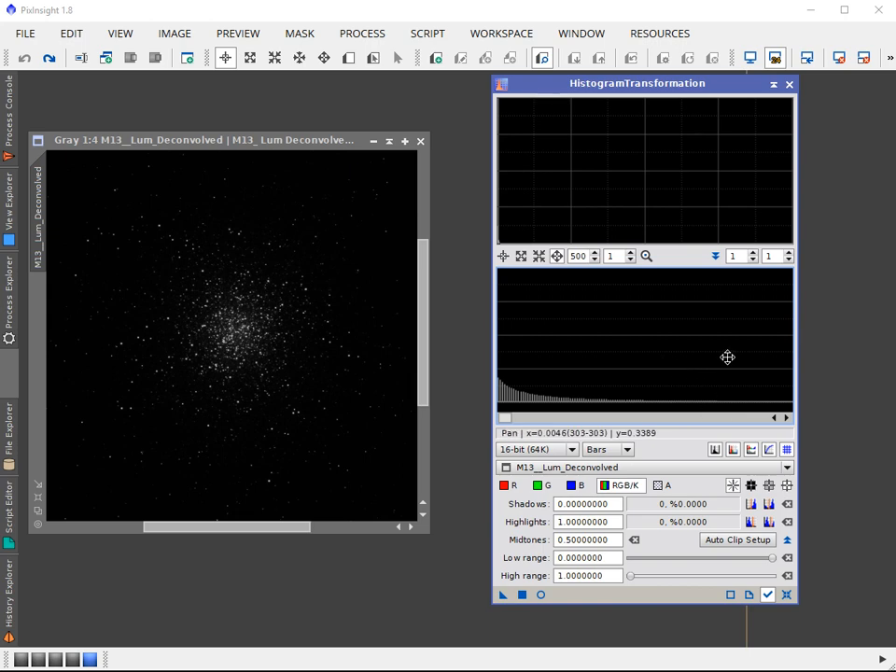
left_click_drag(619, 352, 710, 334)
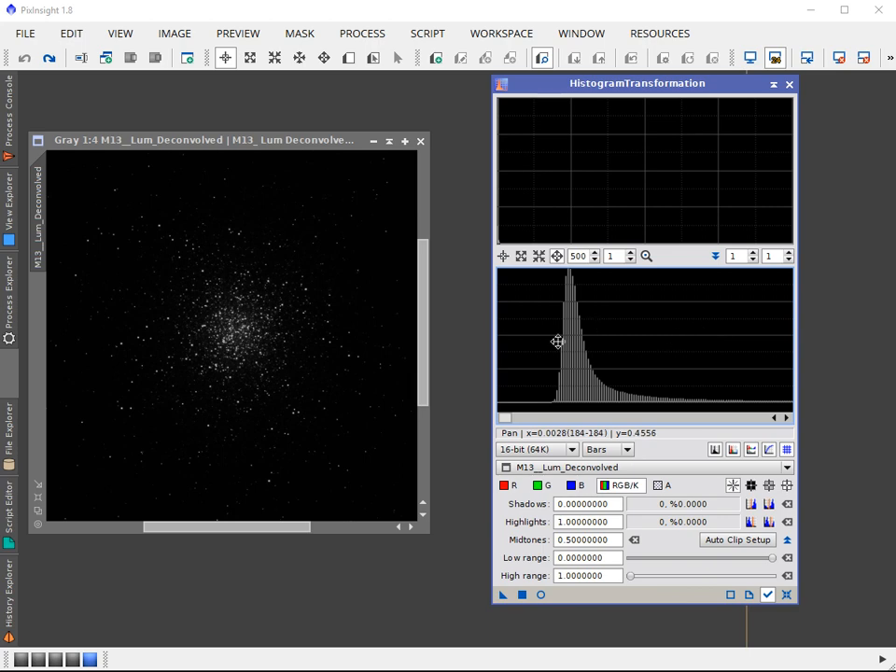
Probe pixel values around the M13 cluster core to compare them with the histogram peak.
mouse_move(298, 271)
left_mouse_down()
mouse_move(307, 273)
mouse_move(281, 305)
mouse_move(293, 273)
mouse_move(308, 272)
mouse_move(226, 268)
mouse_move(214, 284)
mouse_move(225, 307)
mouse_move(211, 310)
left_mouse_up()
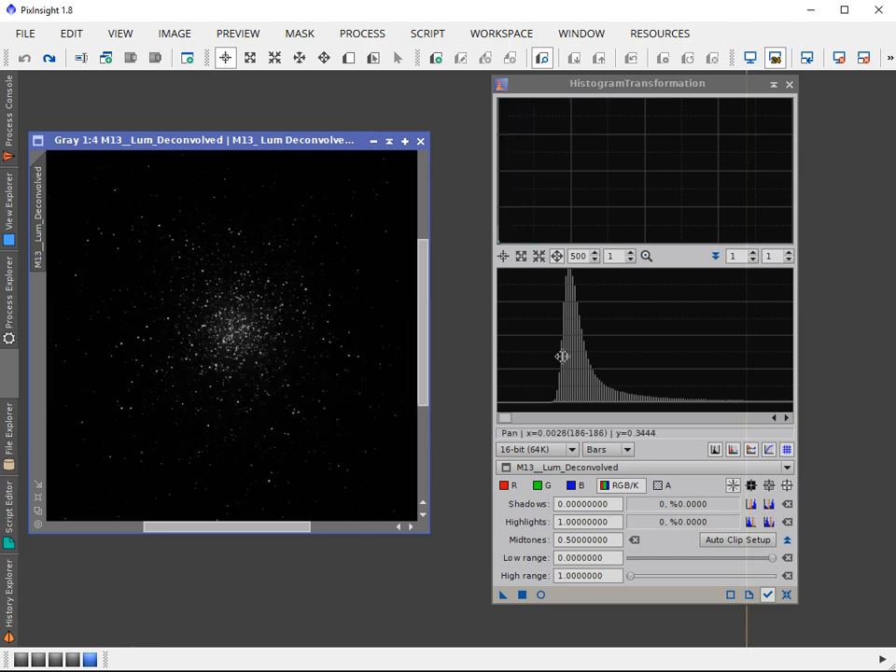
left_click(250, 356)
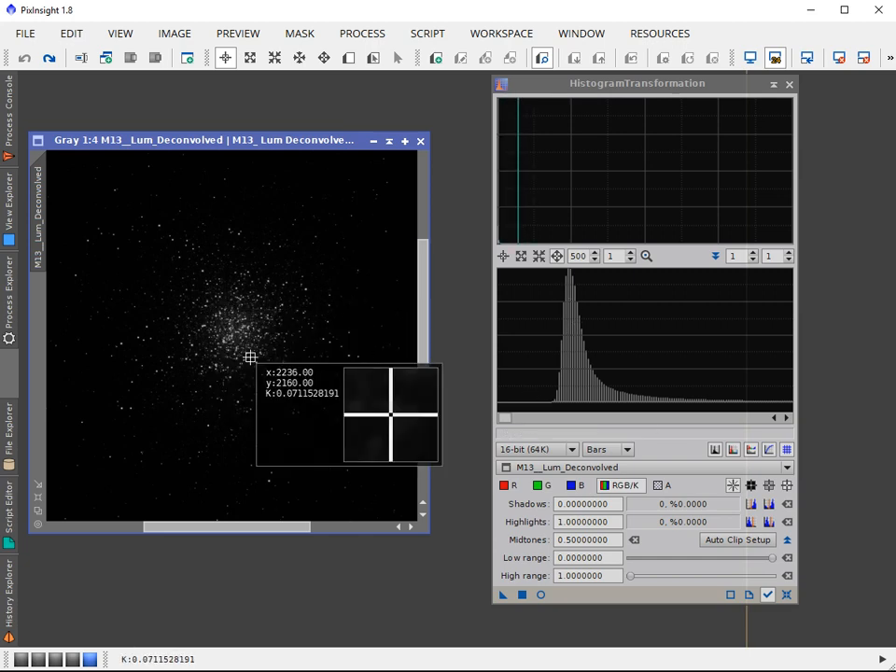
Compare the main peak and tail of the magnified histogram with the background pixel values around the M13 cluster.
left_click(592, 372)
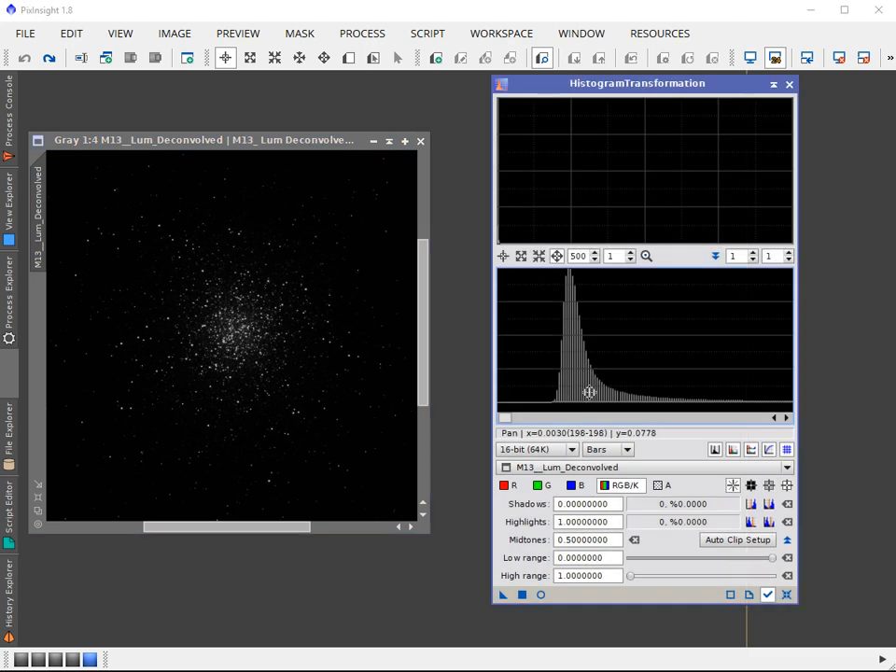
left_click(599, 392)
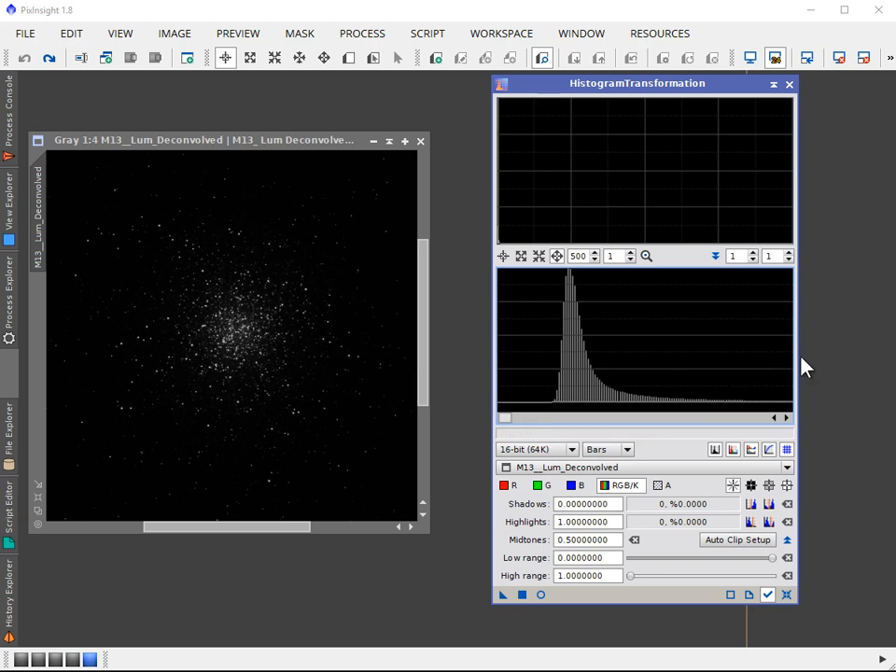
left_click_drag(314, 377, 319, 377)
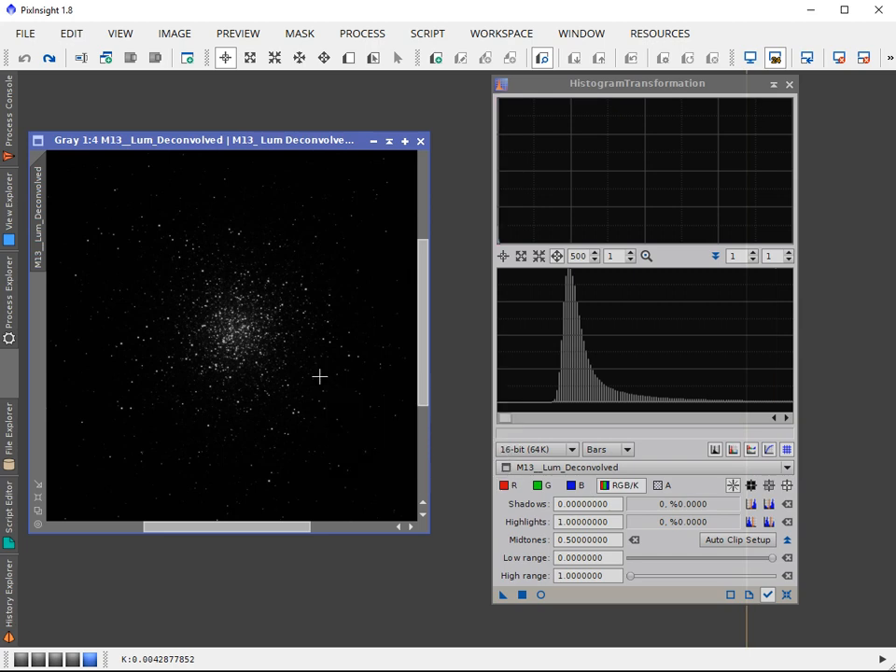
Pan the magnified input histogram through the midtone and highlight ranges to examine how few pixels lie there.
left_click_drag(510, 422, 644, 452)
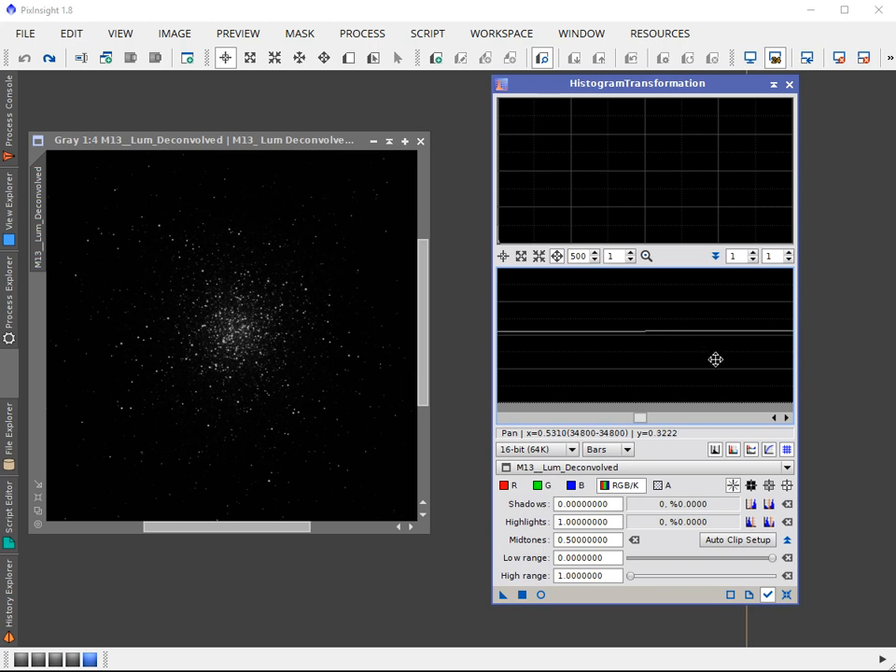
left_click(768, 450)
left_click_drag(643, 416, 728, 423)
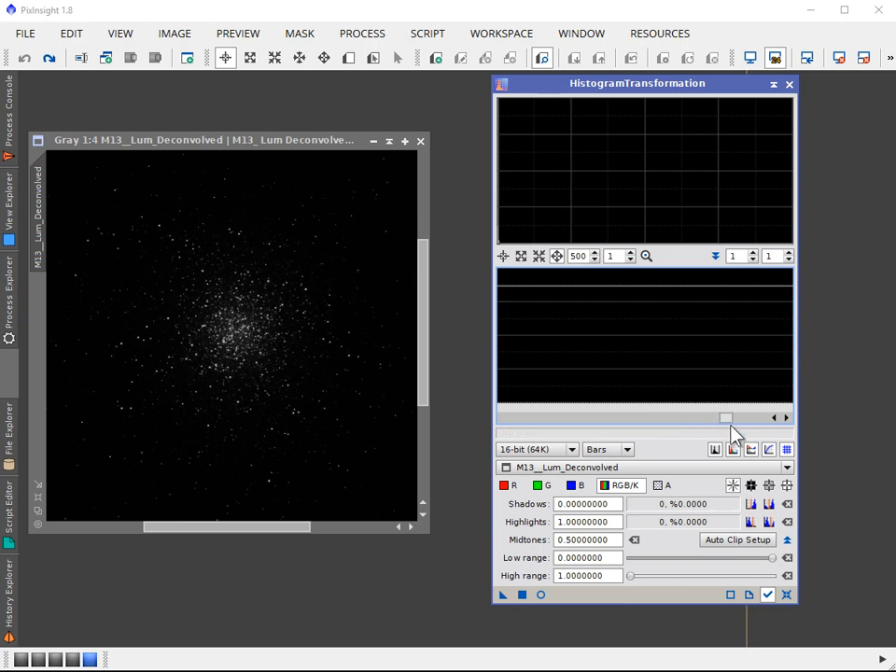
left_click_drag(722, 420, 666, 415)
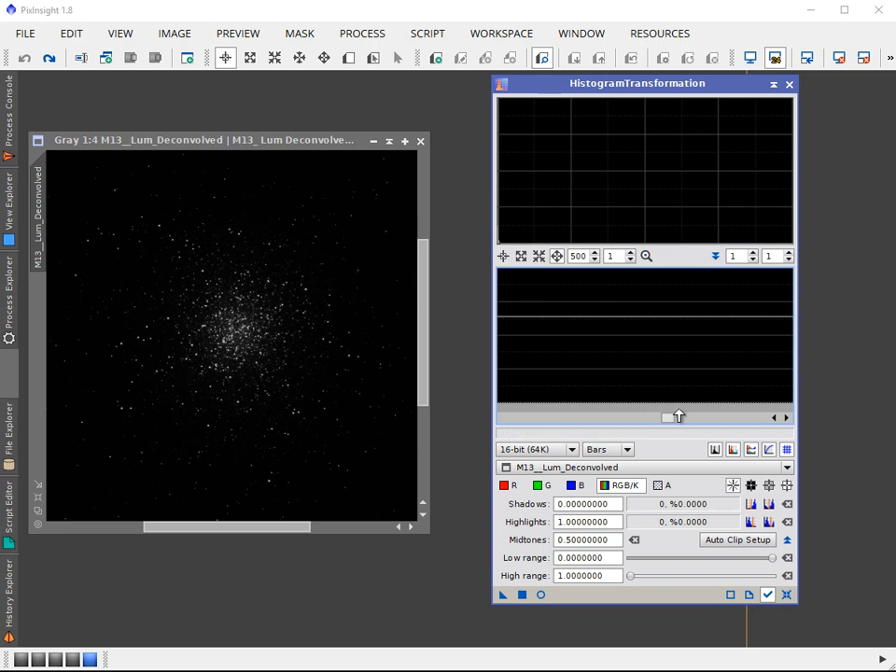
left_click_drag(668, 417, 650, 433)
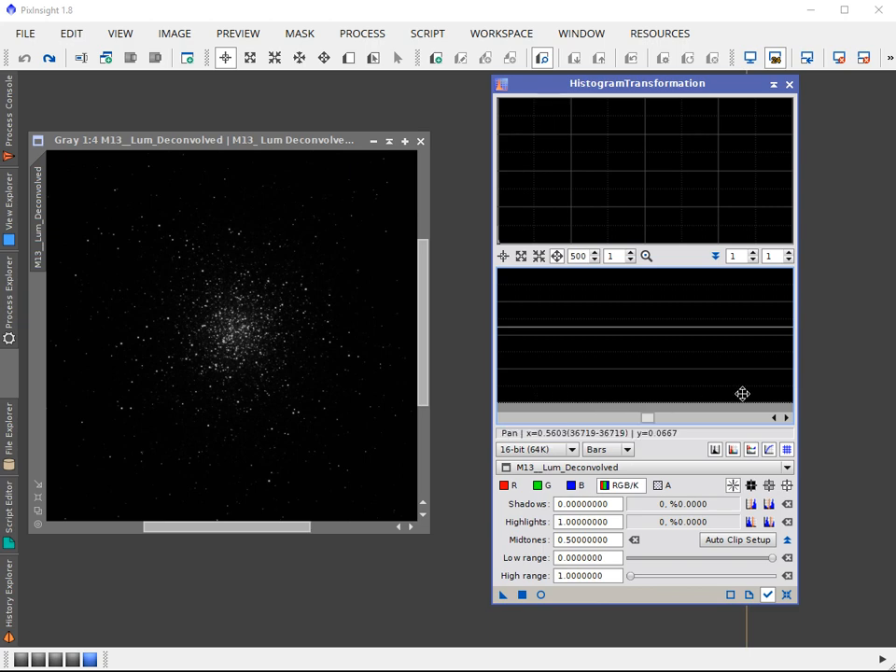
mouse_move(644, 416)
left_mouse_down()
mouse_move(689, 439)
mouse_move(658, 425)
left_mouse_up()
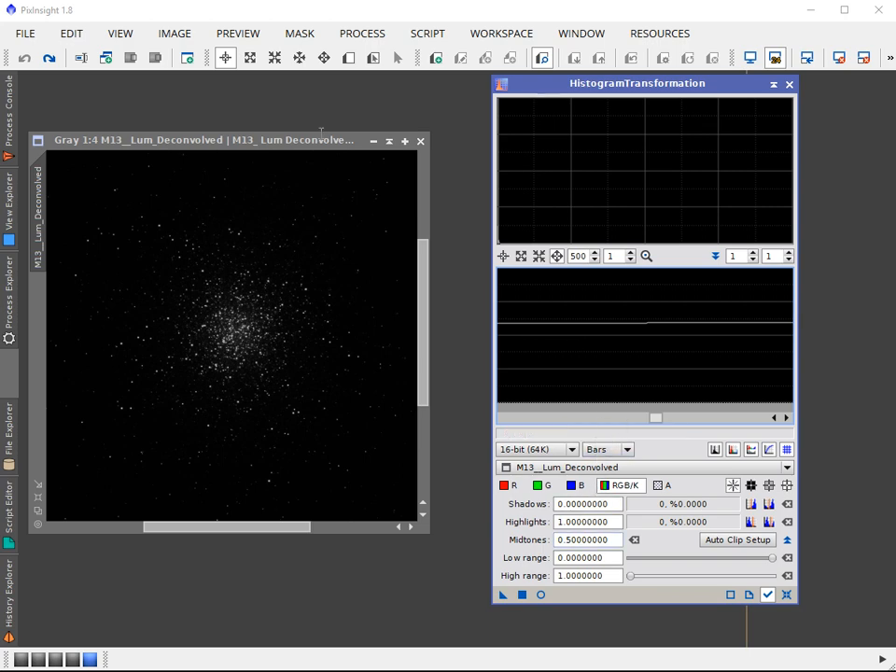
Switch to Calculator, divide 100000 by 16000000 to get the bright pixels' share of the image, and close it.
key("alt+Tab")
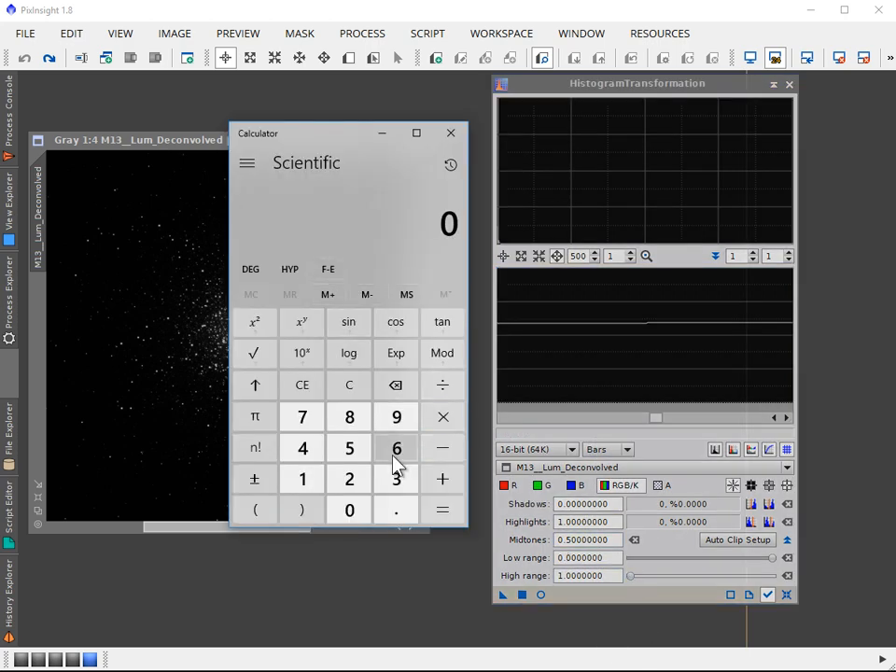
left_click(306, 480)
left_click(349, 511)
left_click(349, 510)
left_click(349, 511)
left_click(349, 510)
left_click(350, 510)
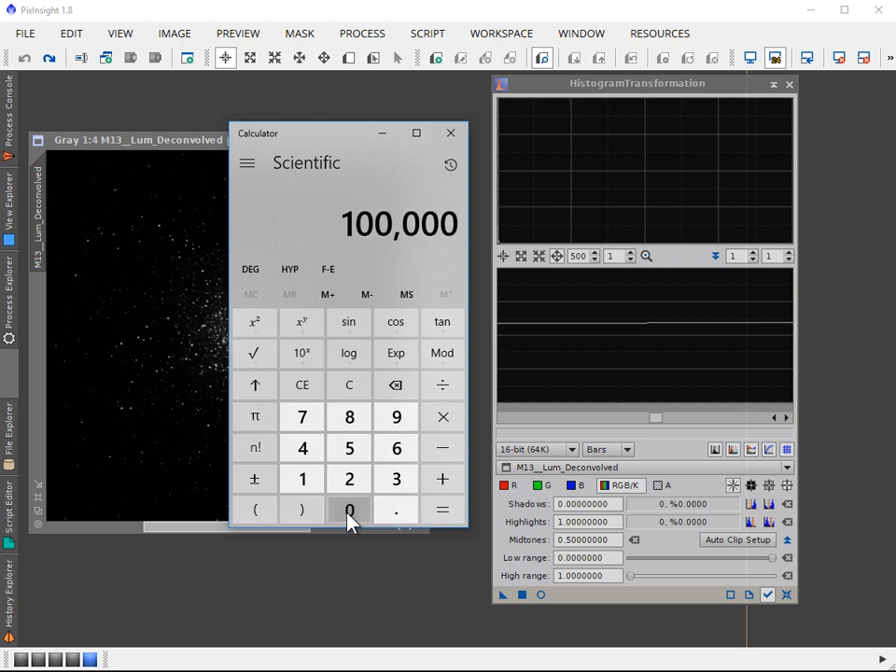
left_click(440, 389)
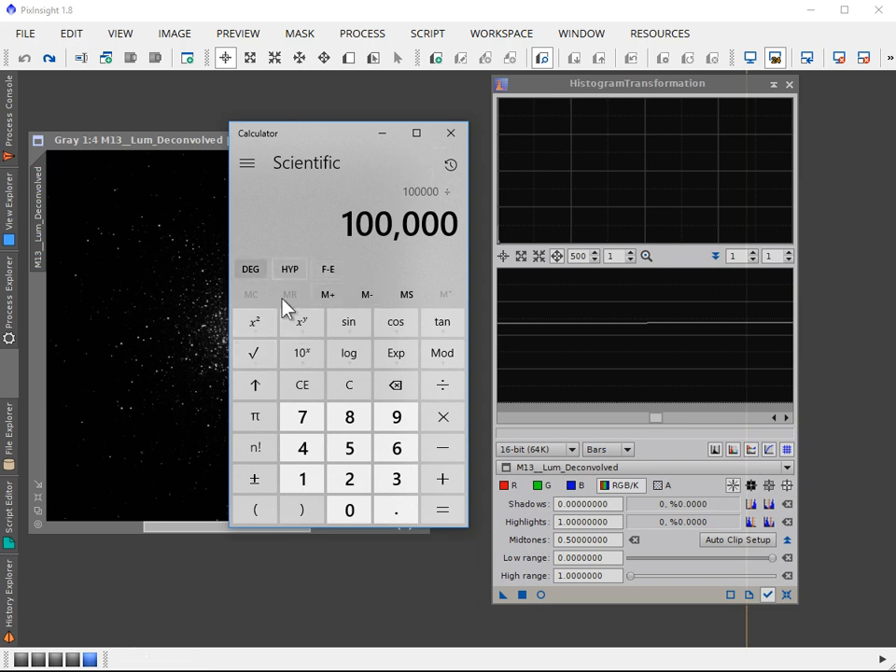
left_click(307, 485)
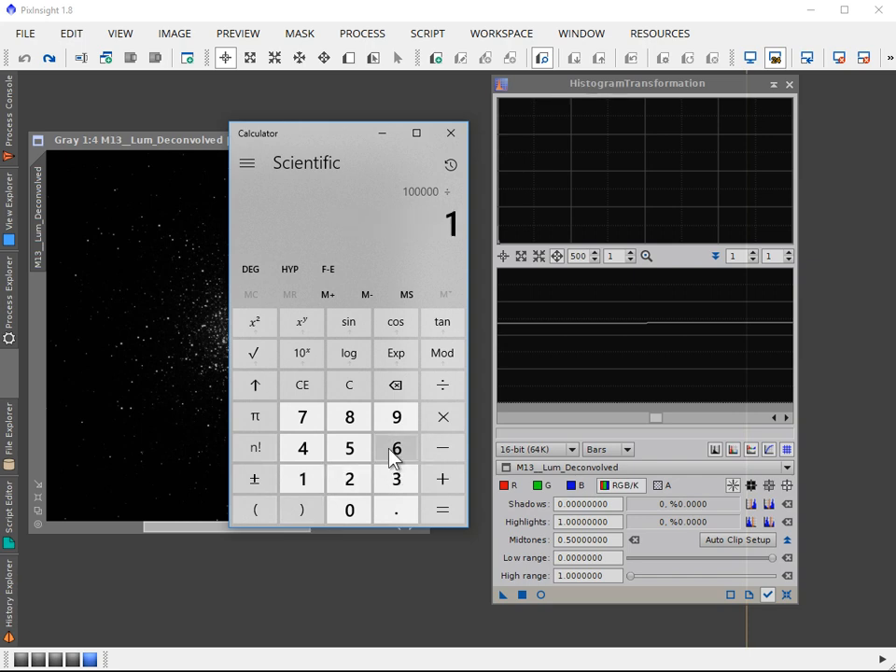
left_click(395, 451)
left_click(352, 513)
left_click(353, 513)
left_click(354, 512)
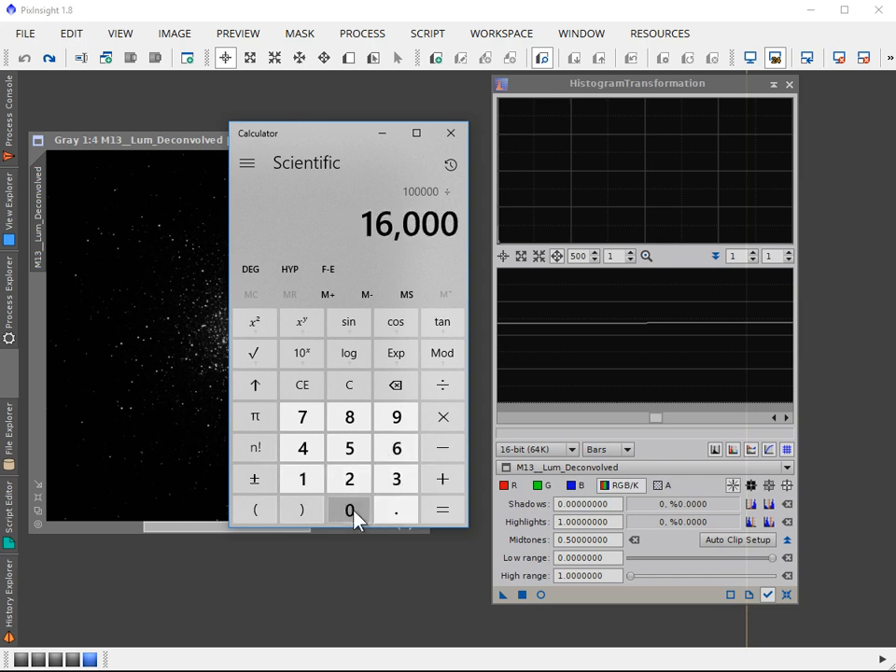
left_click(354, 512)
left_click(354, 513)
left_click(353, 513)
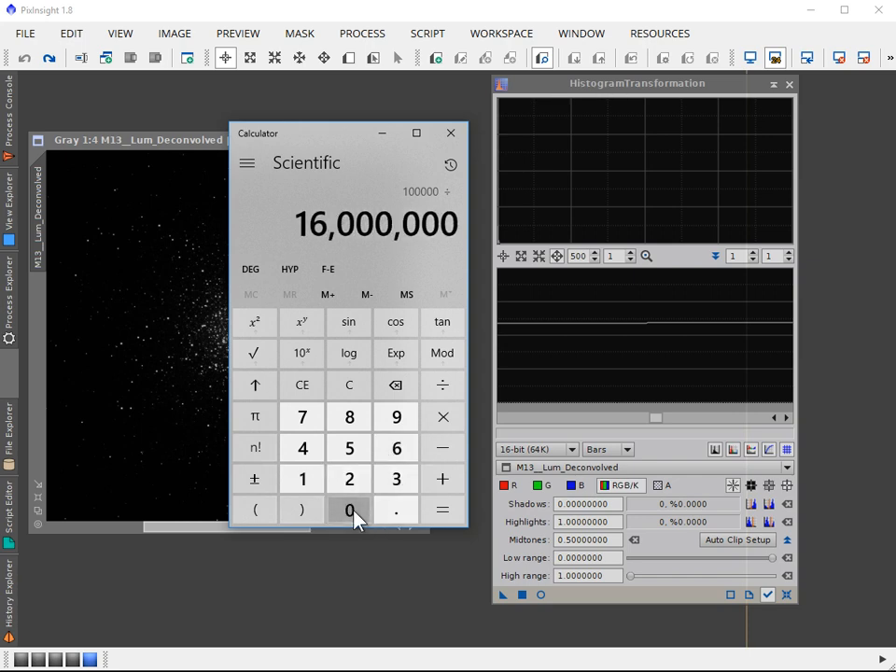
left_click(454, 521)
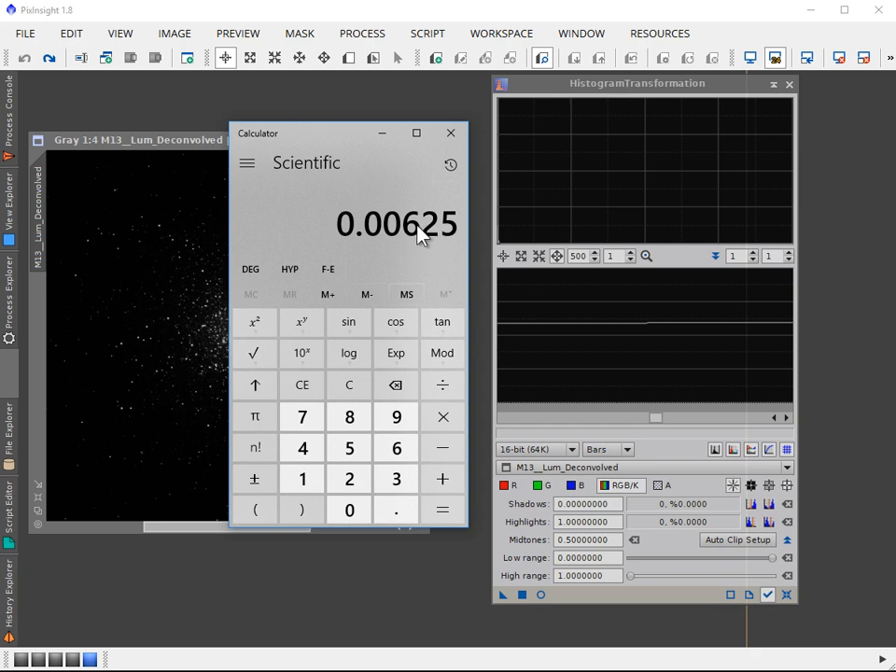
left_click(451, 140)
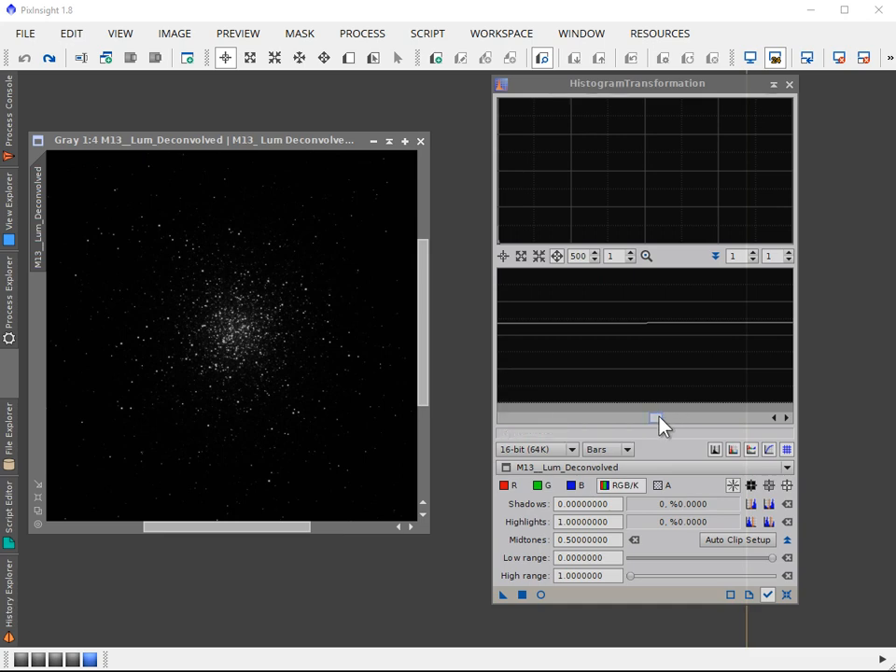
Return the magnified input histogram to its dark end and inspect the whole main peak.
left_click_drag(660, 424, 512, 422)
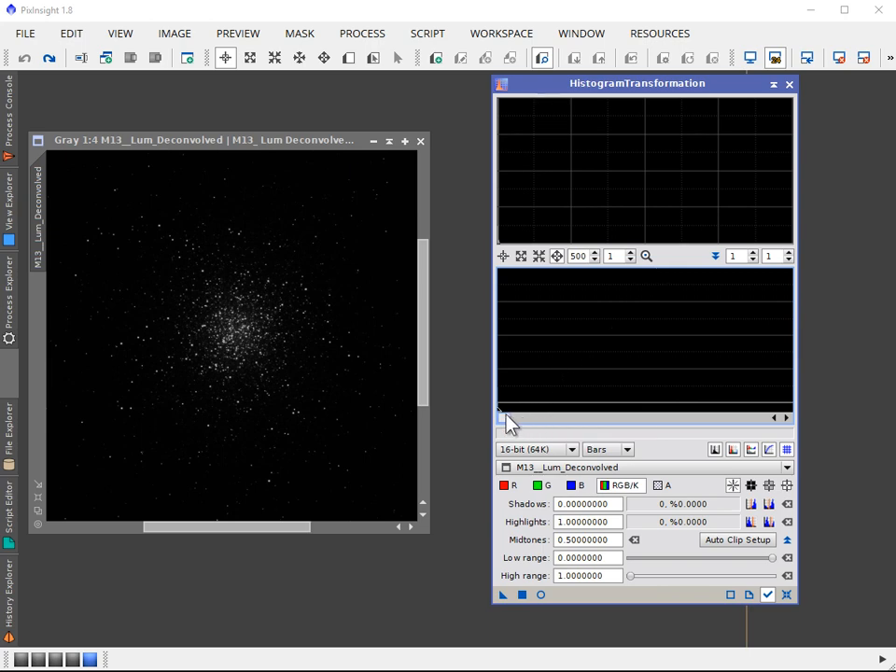
mouse_move(505, 415)
left_mouse_down()
mouse_move(512, 418)
mouse_move(505, 417)
left_mouse_up()
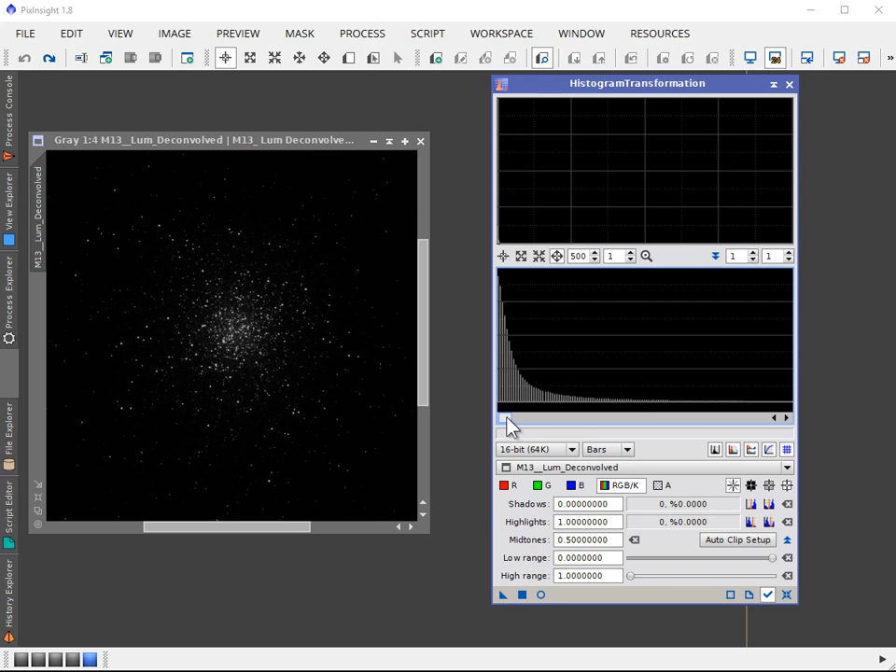
left_click_drag(569, 380, 631, 351)
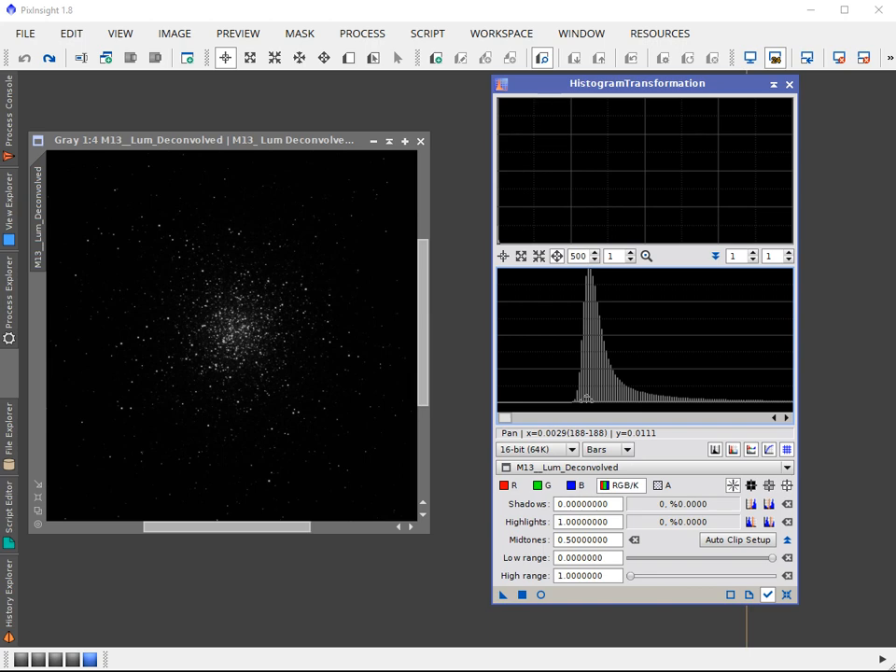
Move the M13__Lum_Deconvolved window higher in the workspace and create a clone of the image.
left_click(15, 308)
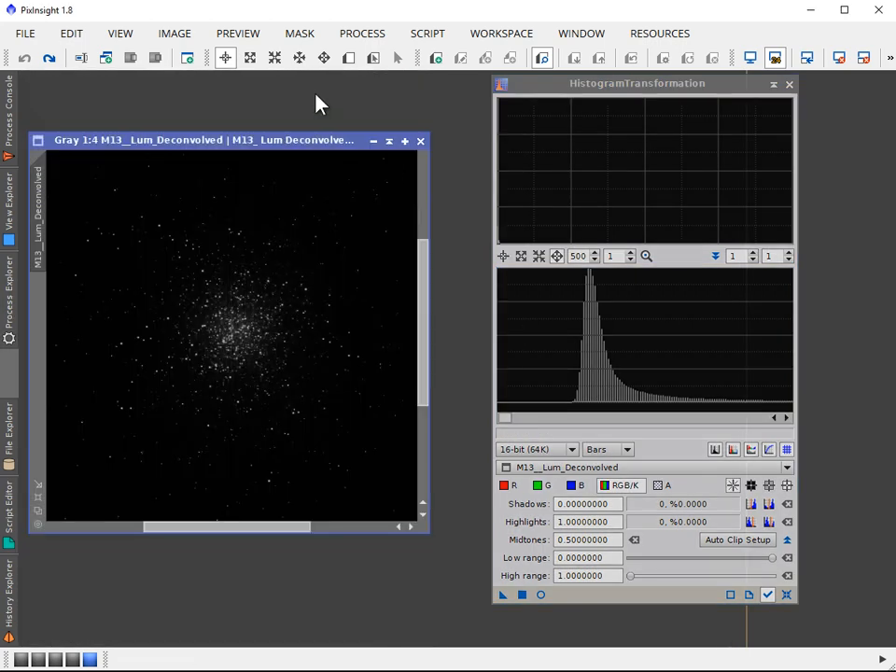
left_click_drag(314, 141, 316, 95)
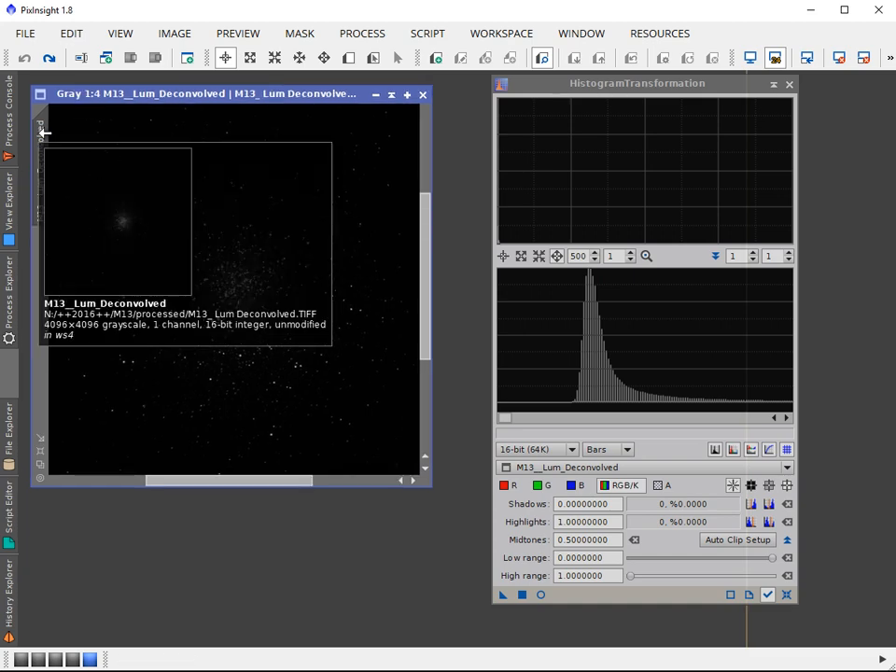
mouse_move(44, 132)
left_mouse_down()
mouse_move(286, 536)
mouse_move(135, 158)
left_mouse_up()
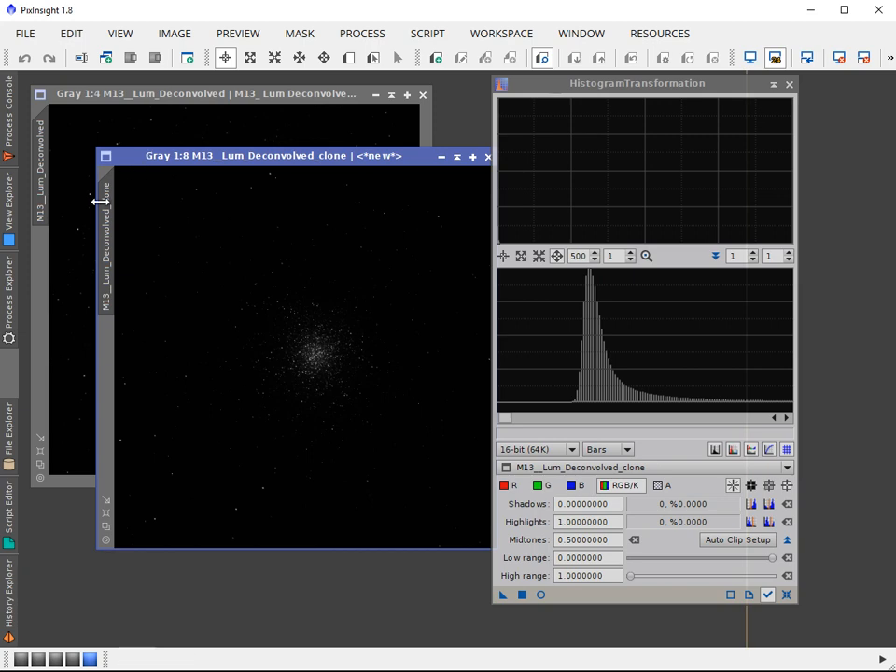
Open ScreenTransferFunction and apply its stored screen stretch to M13__Lum_Deconvolved_clone.
mouse_move(8, 322)
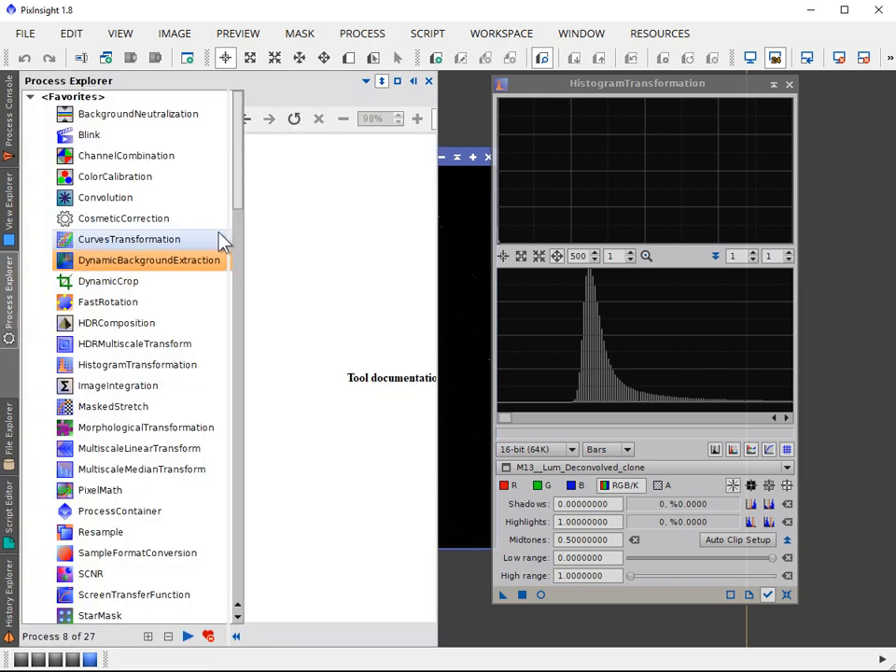
double_click(173, 597)
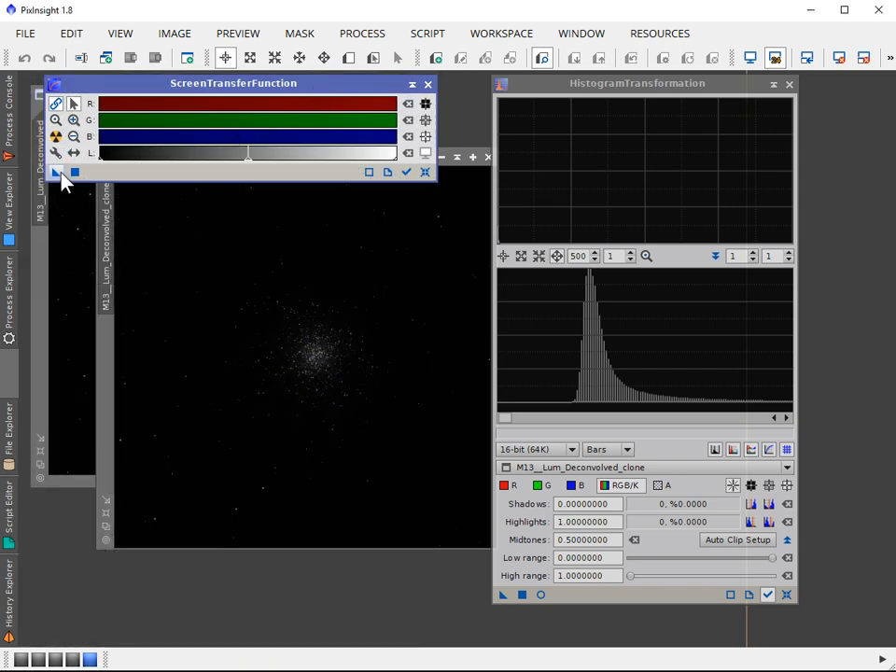
left_click_drag(61, 175, 201, 275)
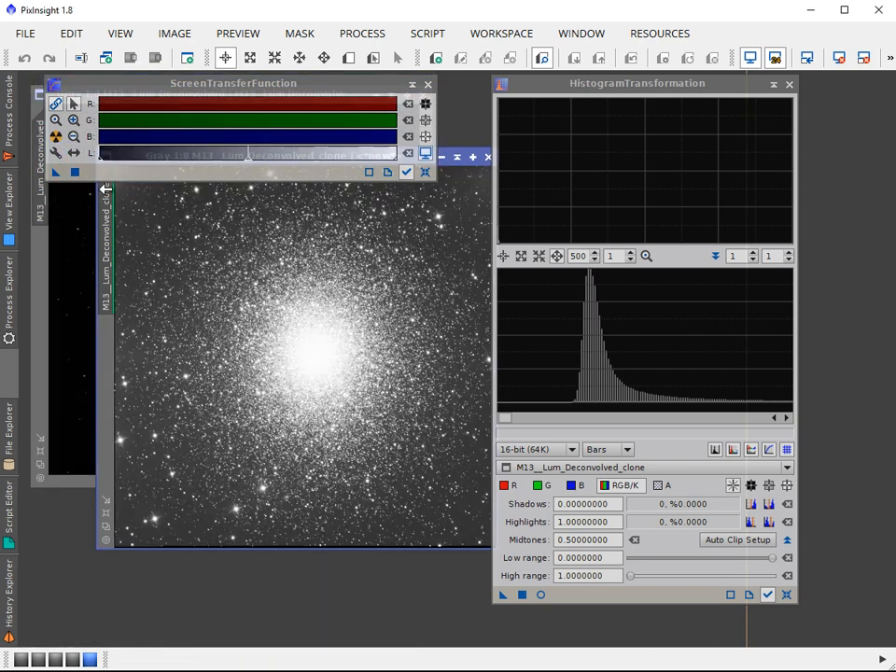
Apply the screen stretch permanently to the clone through HistogramTransformation, and disable and close ScreenTransferFunction.
left_click_drag(586, 563, 597, 603)
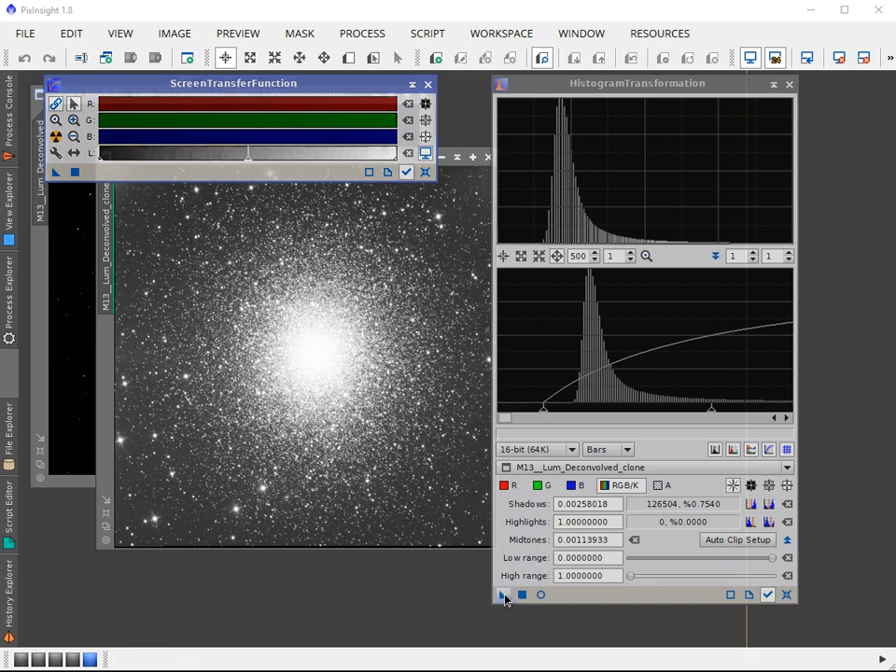
left_click_drag(504, 596, 374, 440)
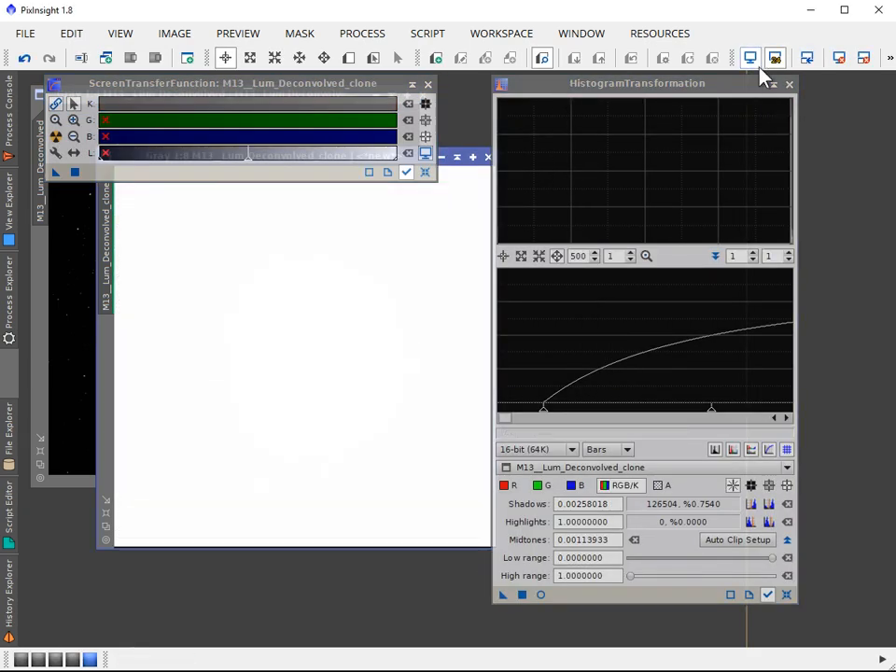
left_click(751, 60)
left_click(429, 85)
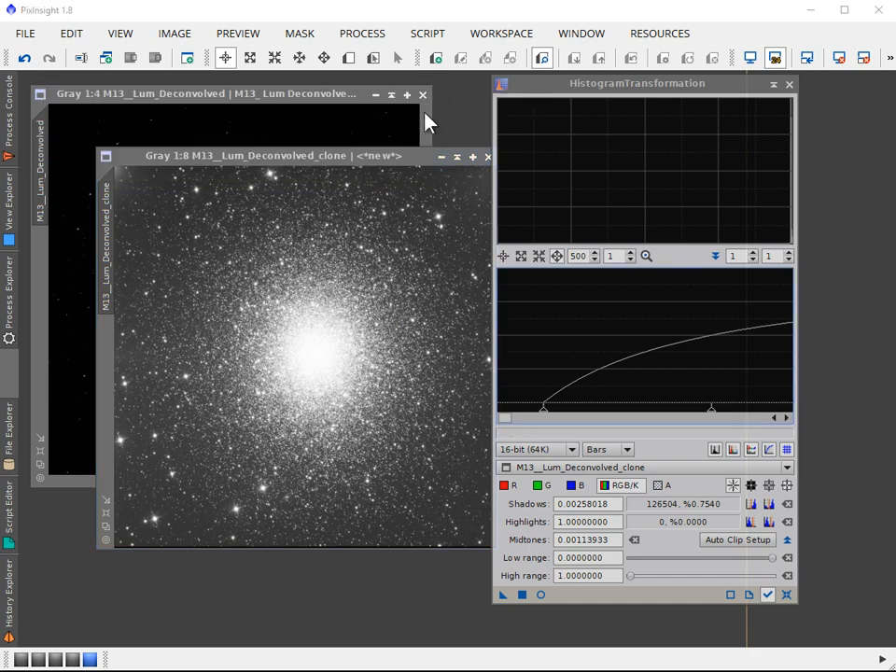
Reposition the clone's window and reset HistogramTransformation's input zoom to 1 and its parameters to their defaults.
mouse_move(394, 156)
left_mouse_down()
mouse_move(338, 196)
mouse_move(339, 218)
left_mouse_up()
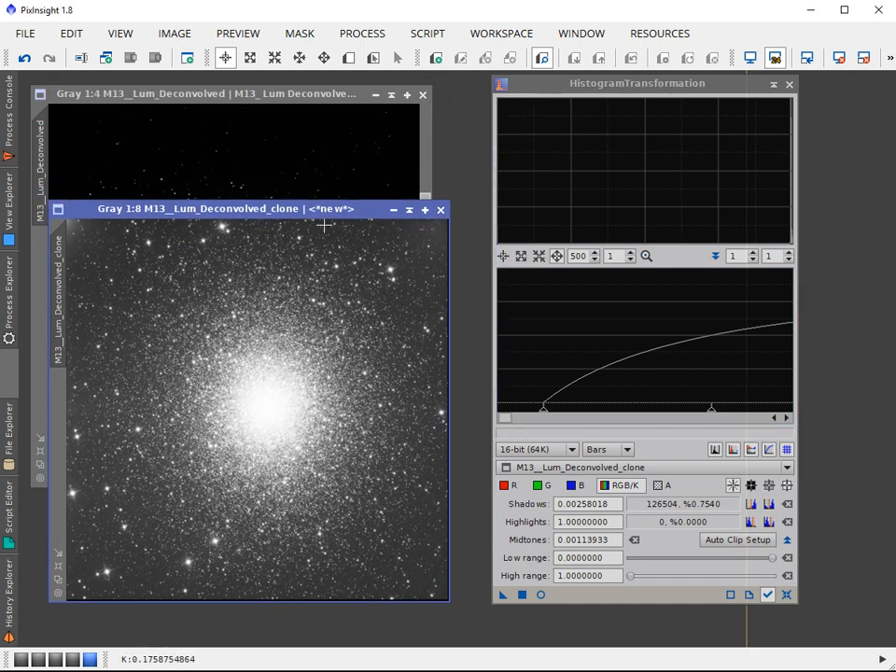
left_click(647, 257)
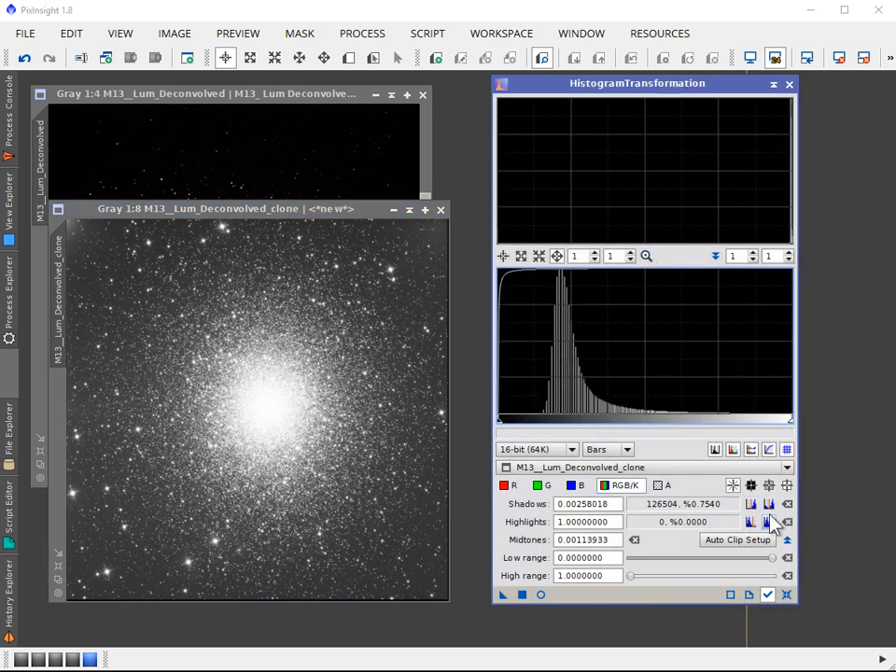
left_click(786, 596)
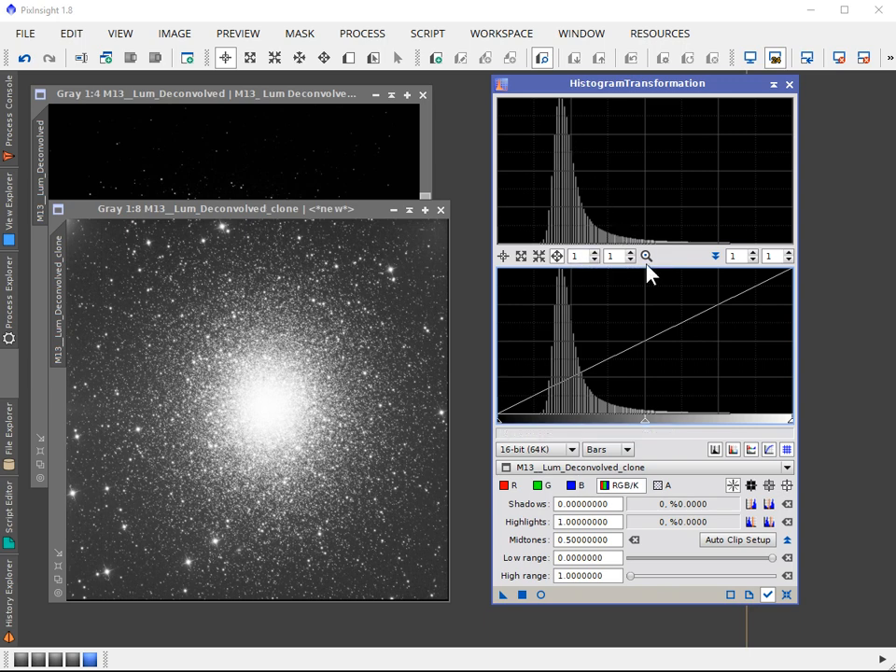
Alternate between the linear original and the stretched clone to compare their histograms.
left_click(352, 94)
left_click(397, 516)
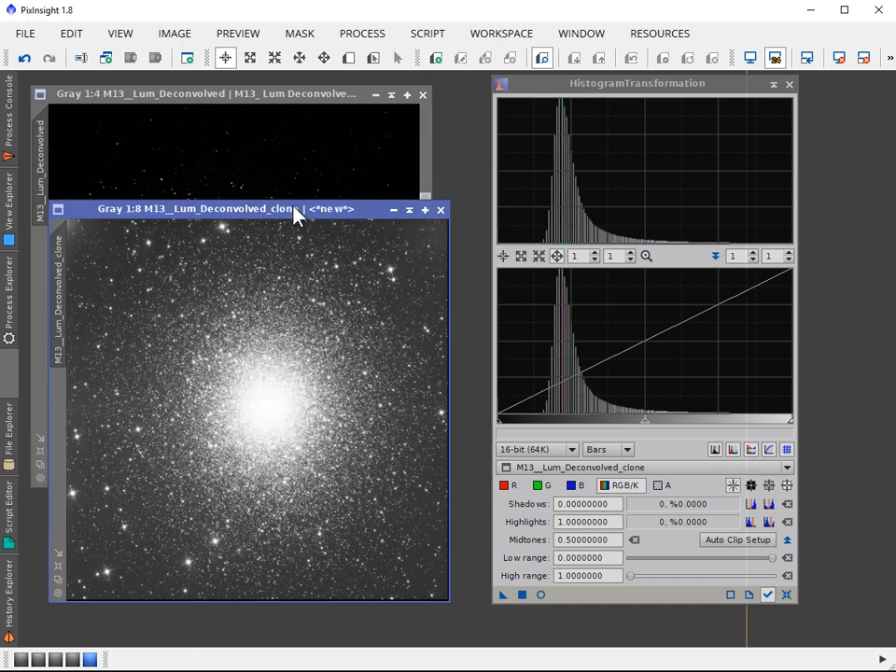
left_click_drag(296, 213, 286, 167)
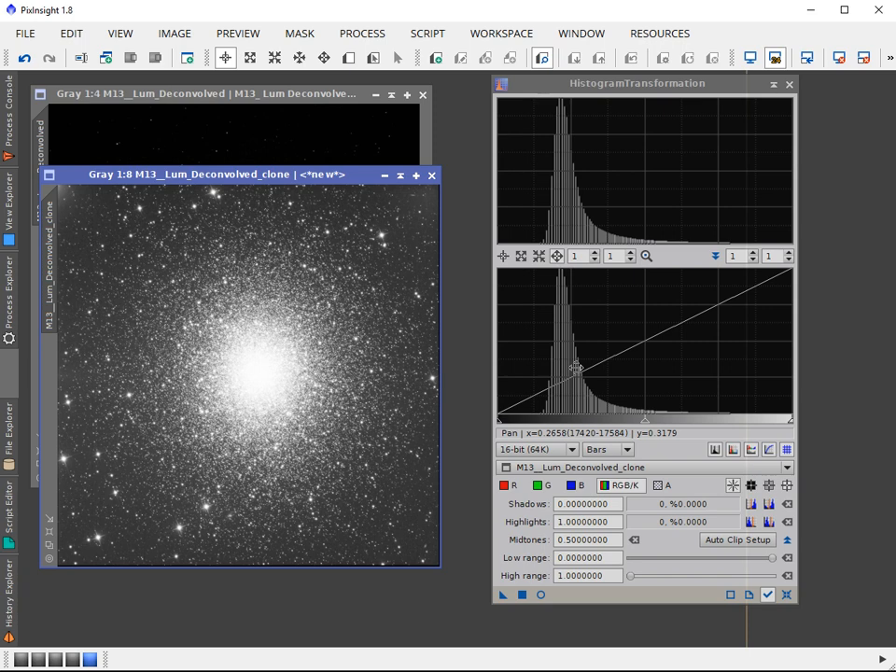
left_click(308, 99)
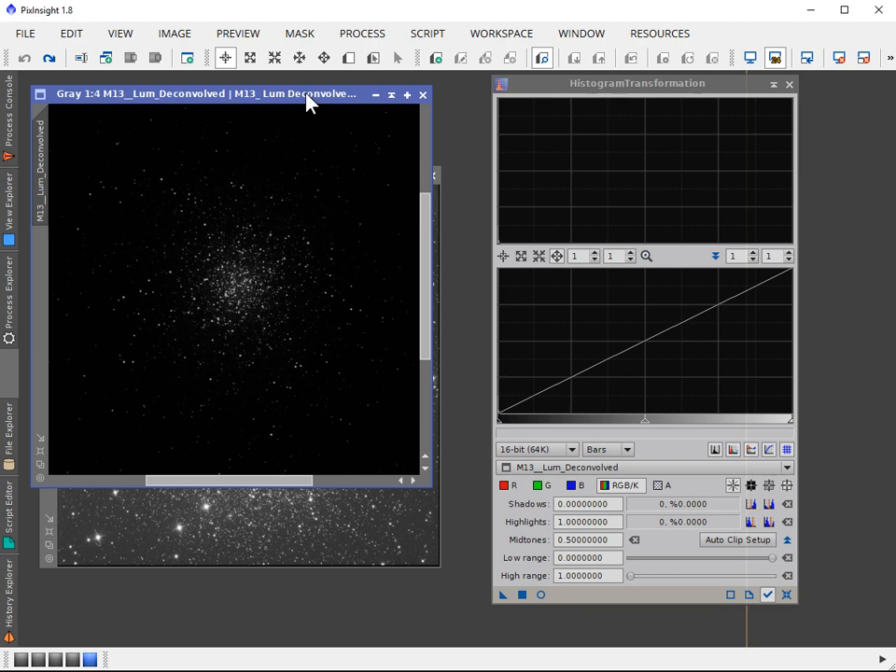
left_click(382, 529)
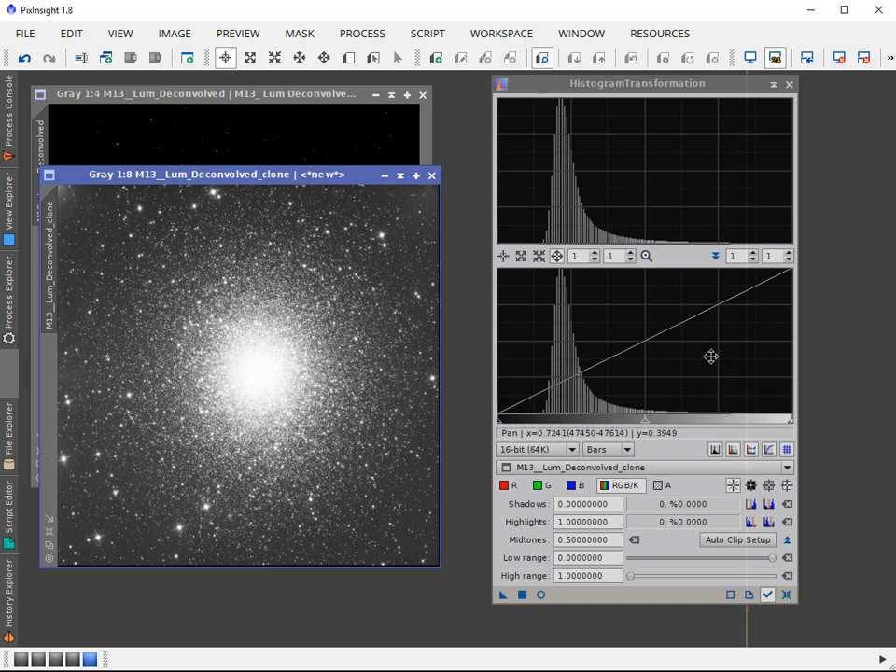
Collapse the stretched clone's window to its title bar and place it below the linear original.
left_click(402, 178)
mouse_move(270, 182)
left_mouse_down()
mouse_move(240, 258)
mouse_move(252, 516)
left_mouse_up()
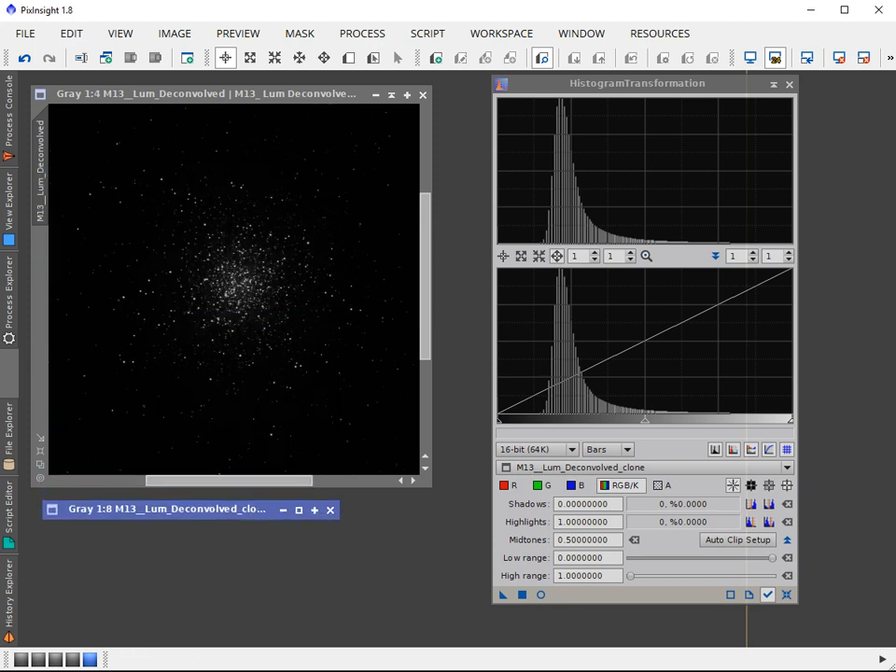
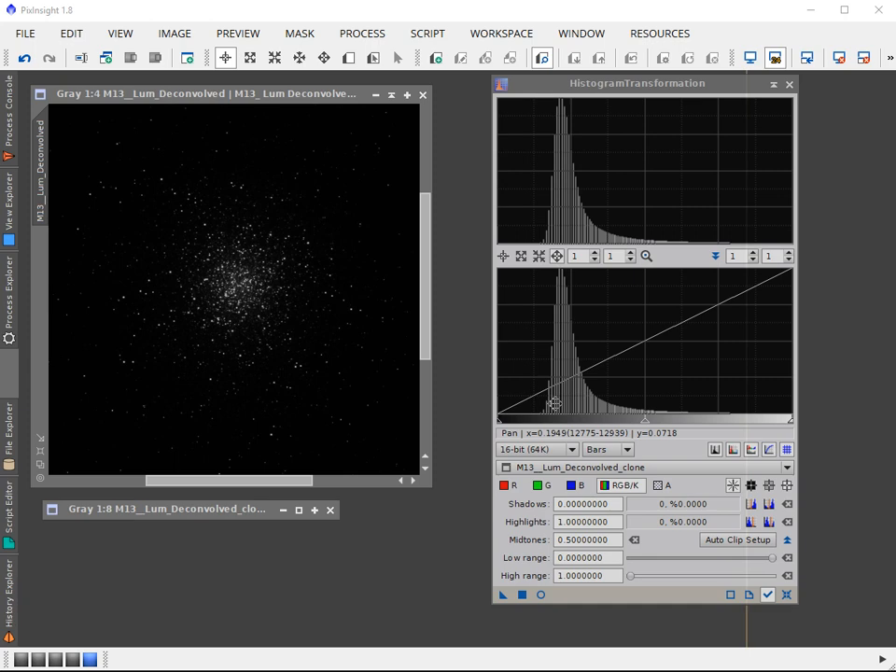
View the clone's histogram at 8-bit (256) plot resolution and return it to 16-bit (64K).
left_click(572, 449)
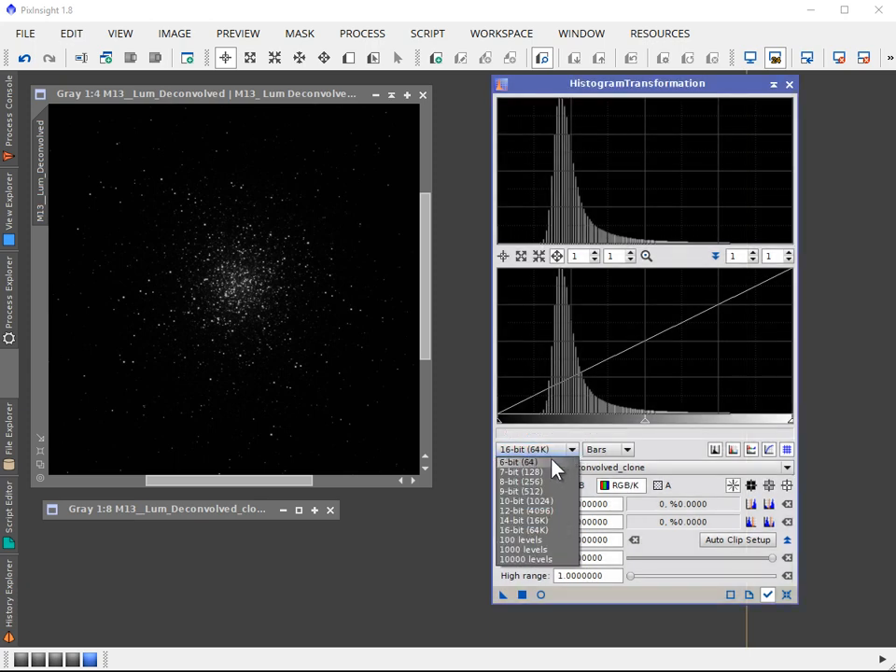
left_click(546, 484)
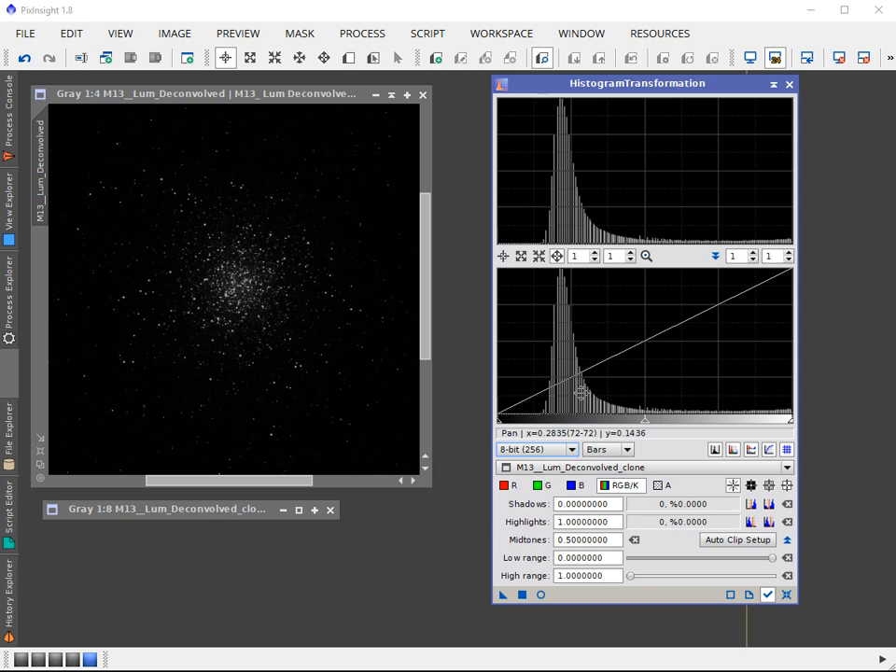
left_click(571, 450)
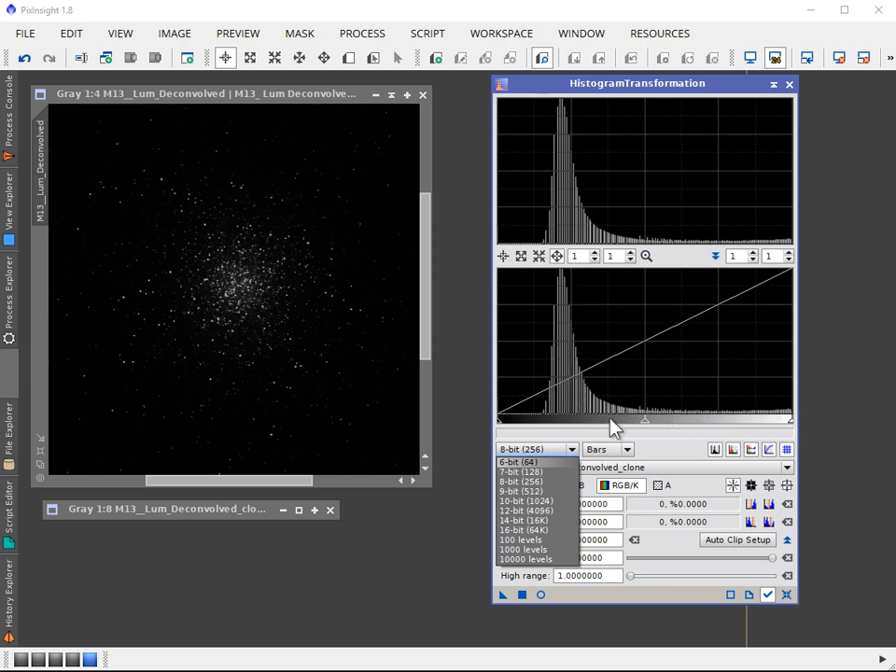
left_click(541, 530)
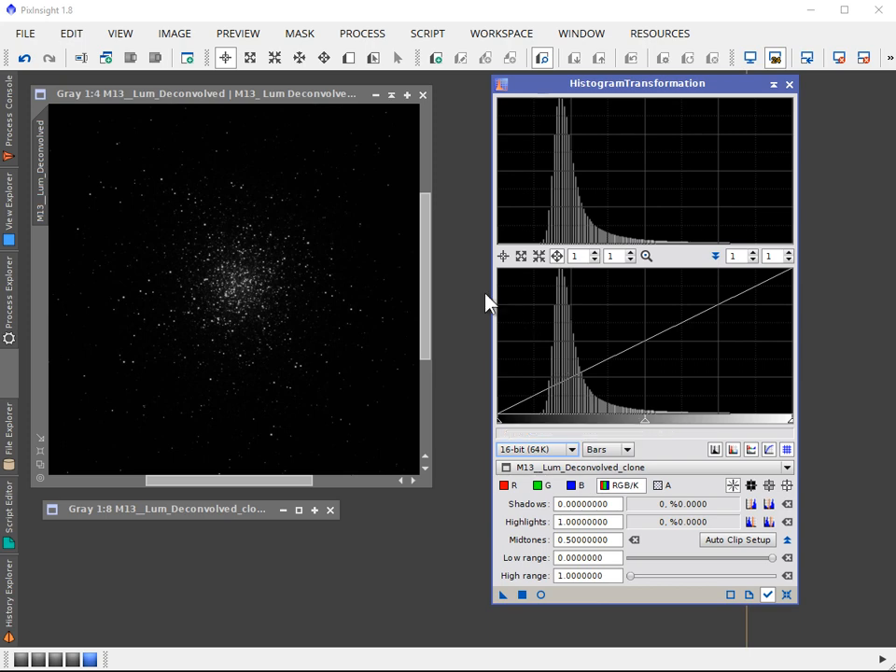
For the linear original, set highlights to about 0.663 and midtones to about 0.122, and show the stretch in a real-time preview.
left_click(294, 103)
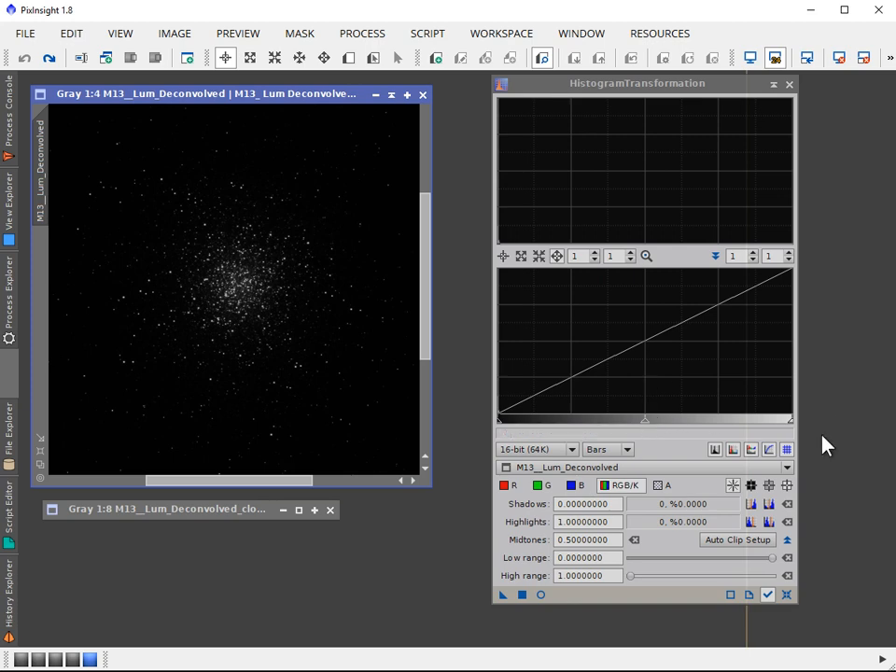
left_click_drag(792, 421, 692, 418)
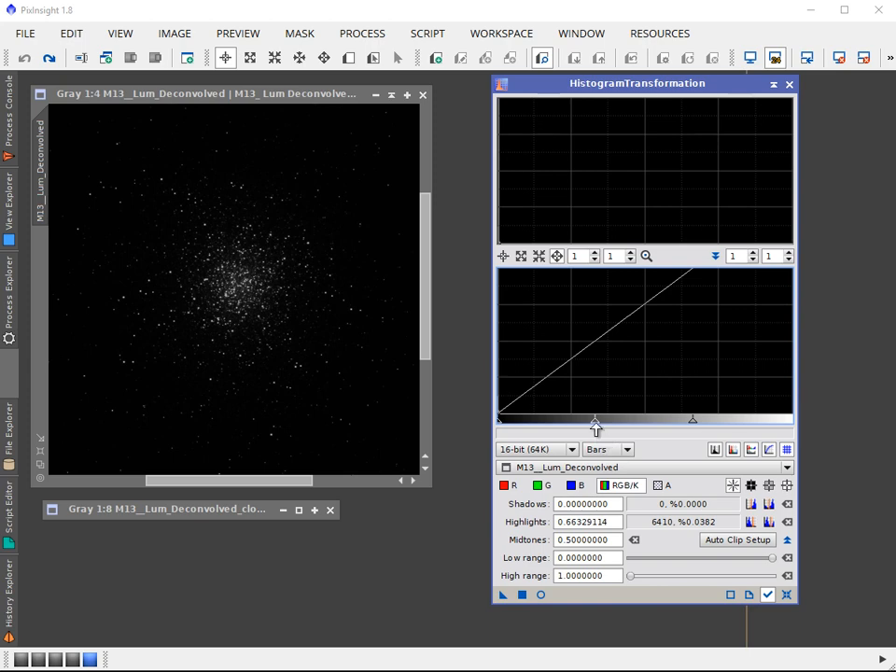
left_click_drag(594, 421, 520, 417)
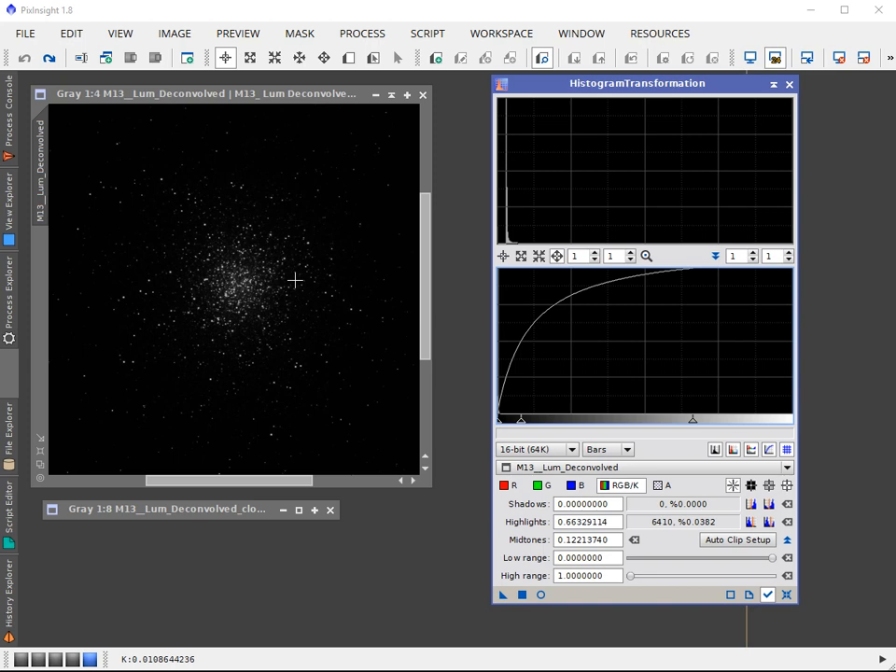
left_click(542, 598)
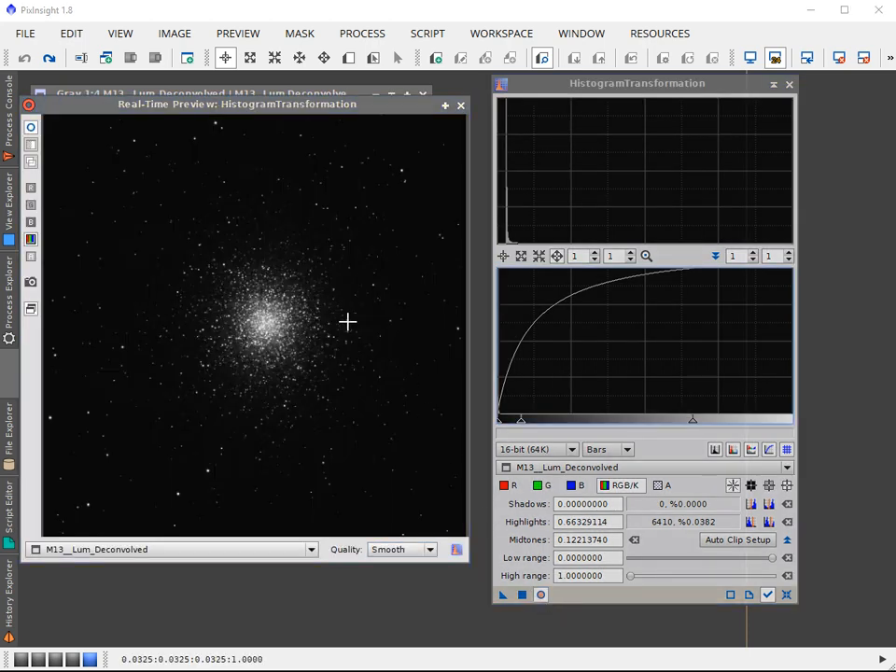
mouse_move(264, 106)
left_mouse_down()
mouse_move(264, 158)
mouse_move(257, 111)
left_mouse_up()
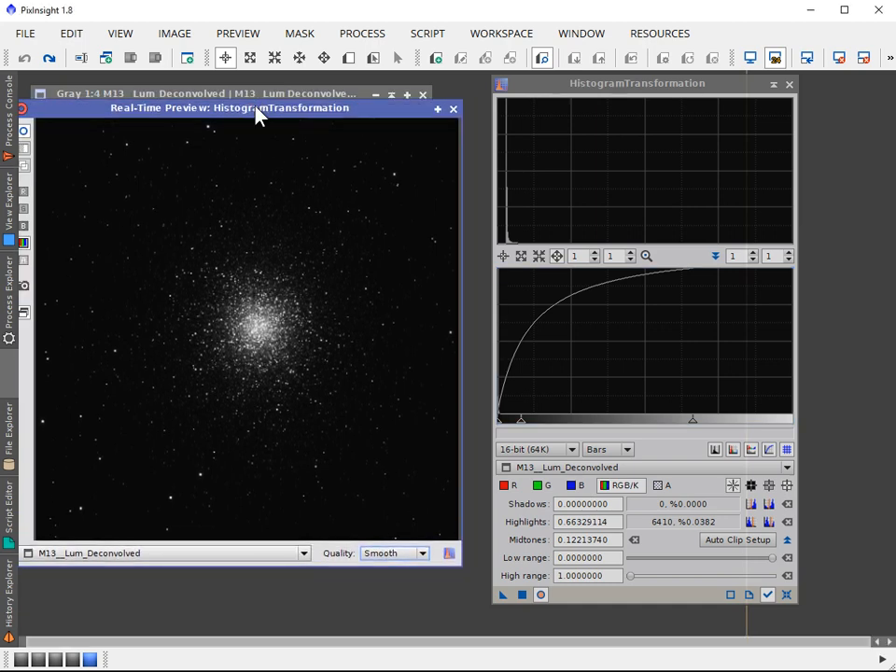
Reset highlights and midtones, and restretch with highlights lowered to about 0.149 and midtones to about 0.085.
left_click(787, 522)
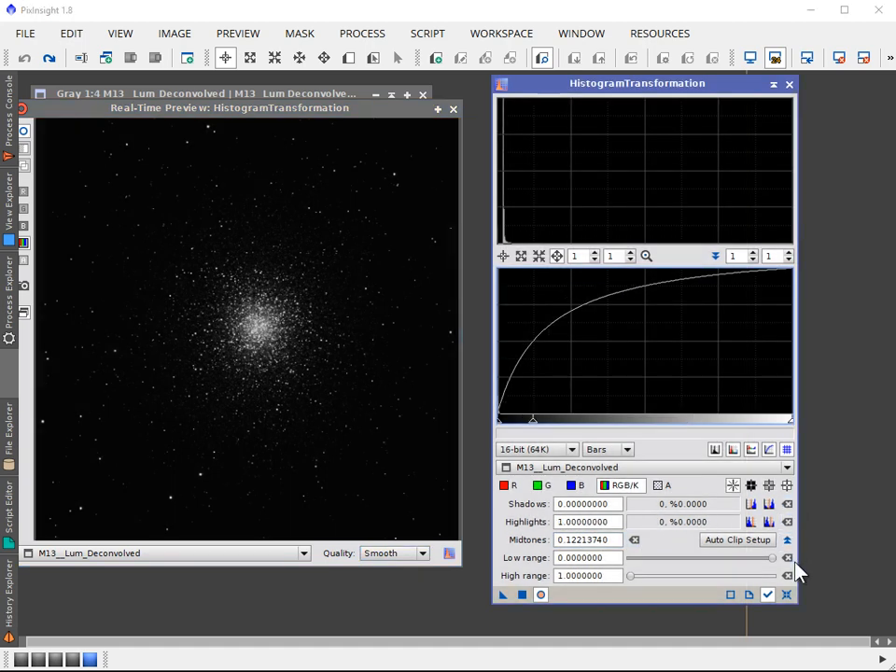
left_click(636, 540)
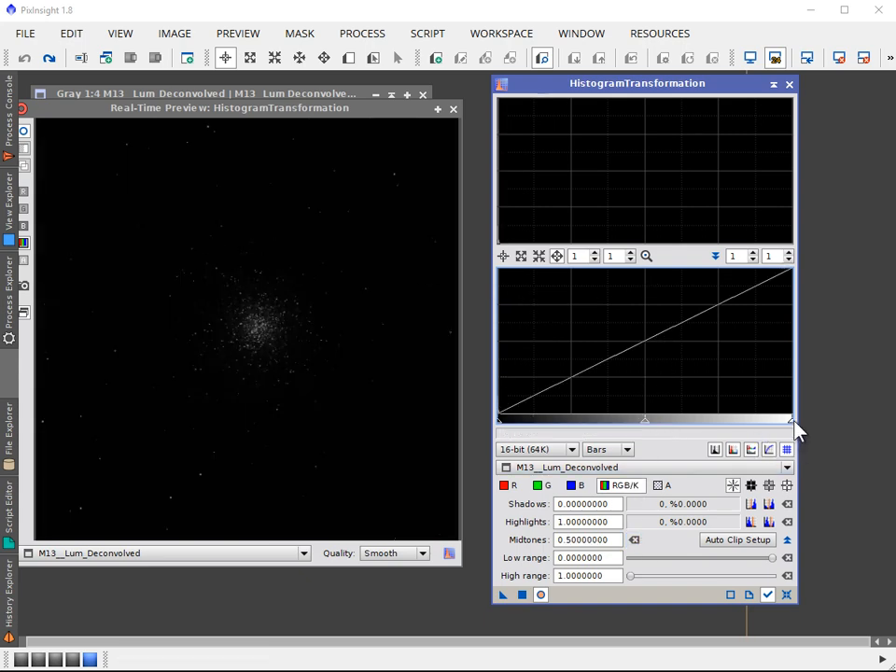
left_click_drag(792, 424, 648, 411)
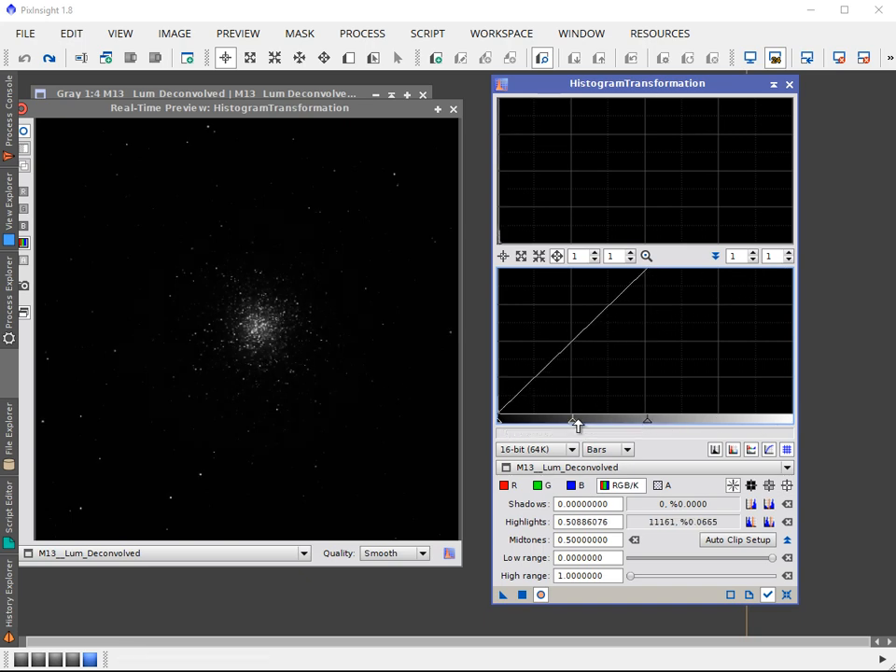
left_click_drag(573, 422, 520, 422)
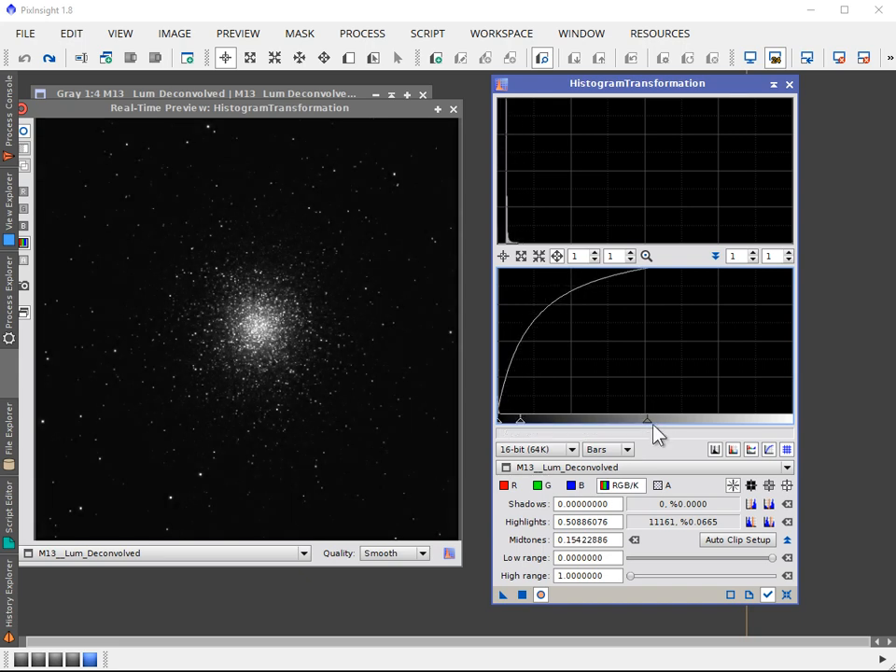
left_click_drag(646, 421, 503, 425)
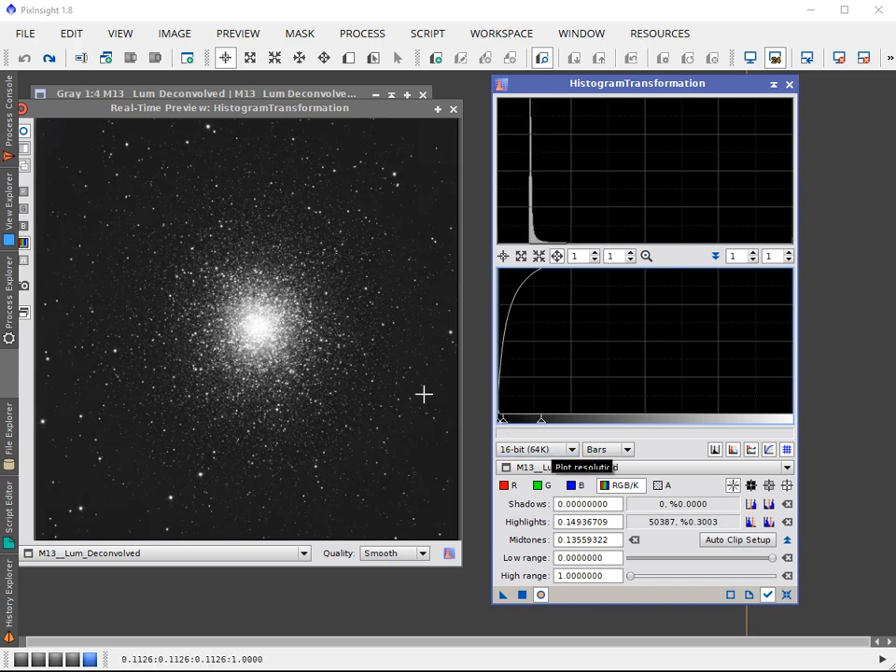
left_click_drag(507, 425, 501, 425)
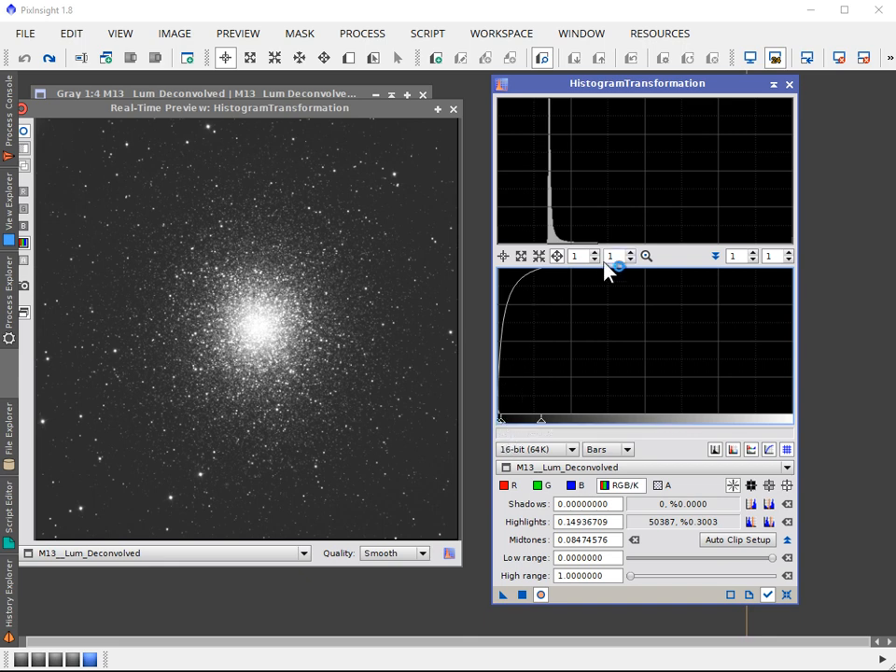
Fine-tune the stretch with midtones at about 0.0469 and the shadows point raised to about 0.00207.
scroll(598, 255, "up", 9)
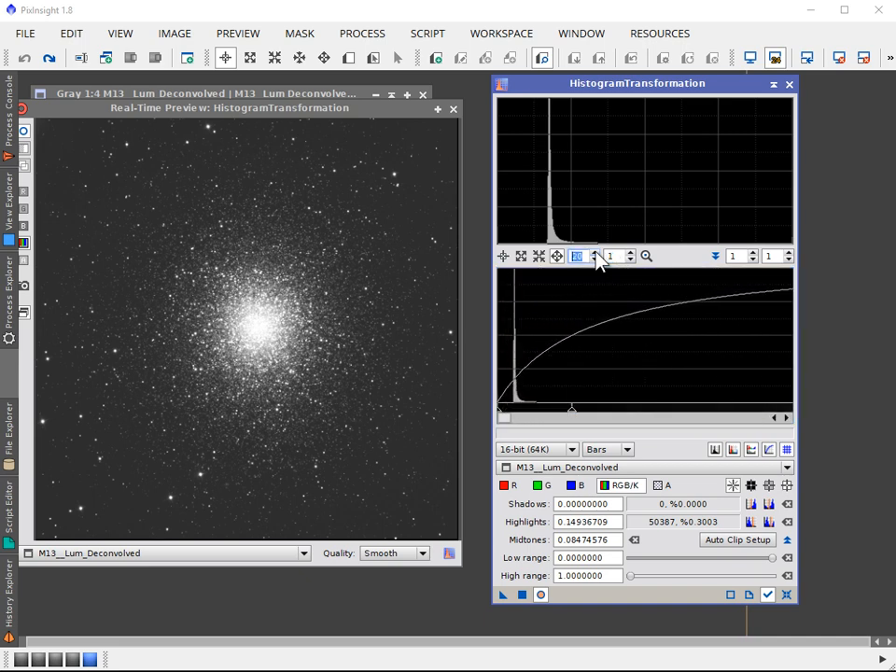
scroll(598, 261, "up", 2)
left_click_drag(582, 412, 543, 407)
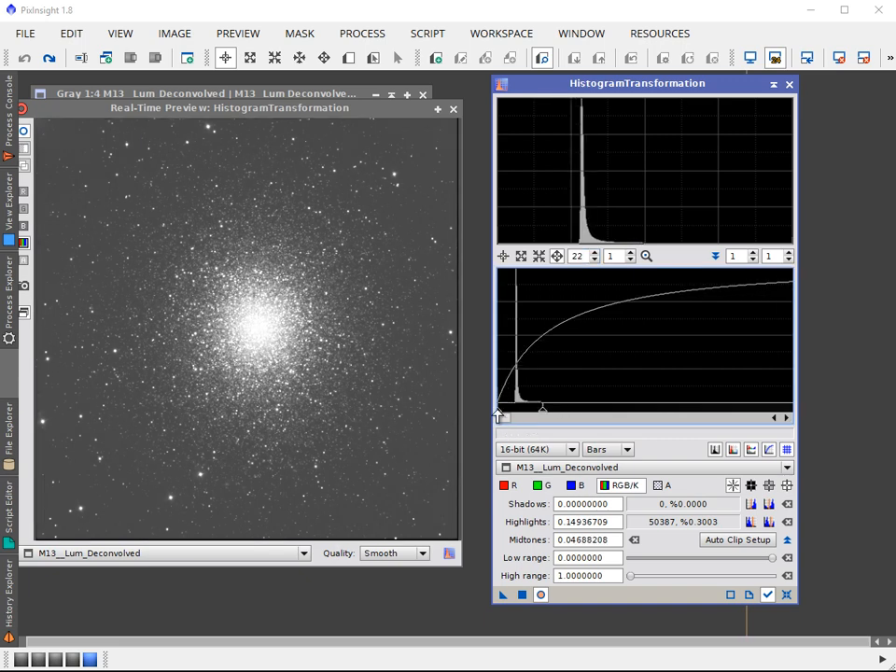
left_click_drag(498, 416, 511, 416)
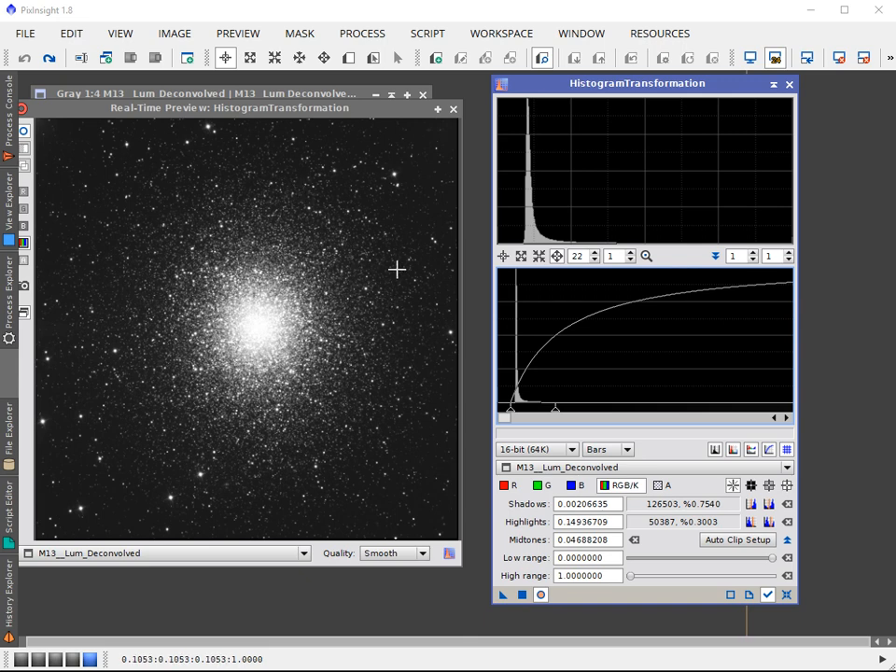
Enlarge and reposition the real-time preview to examine the stretched cluster's bright core.
left_click_drag(318, 110, 314, 95)
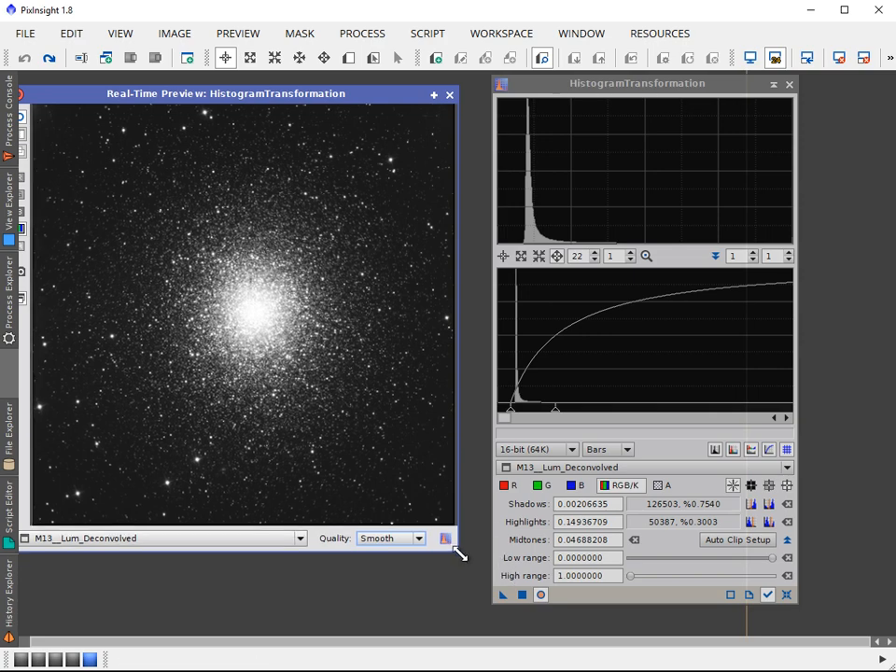
left_click_drag(459, 552, 594, 586)
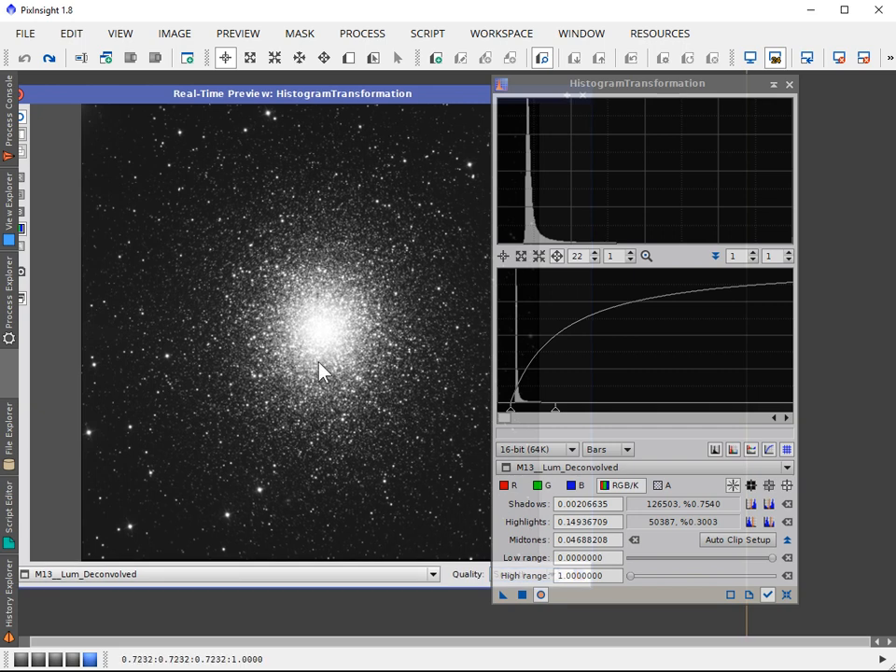
left_click_drag(266, 100, 212, 86)
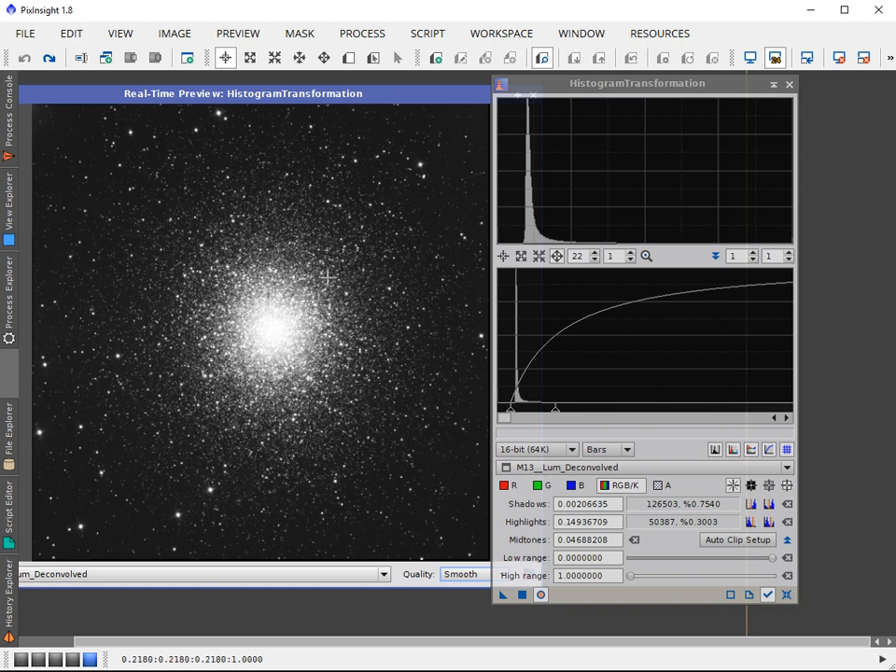
left_click_drag(397, 93, 355, 79)
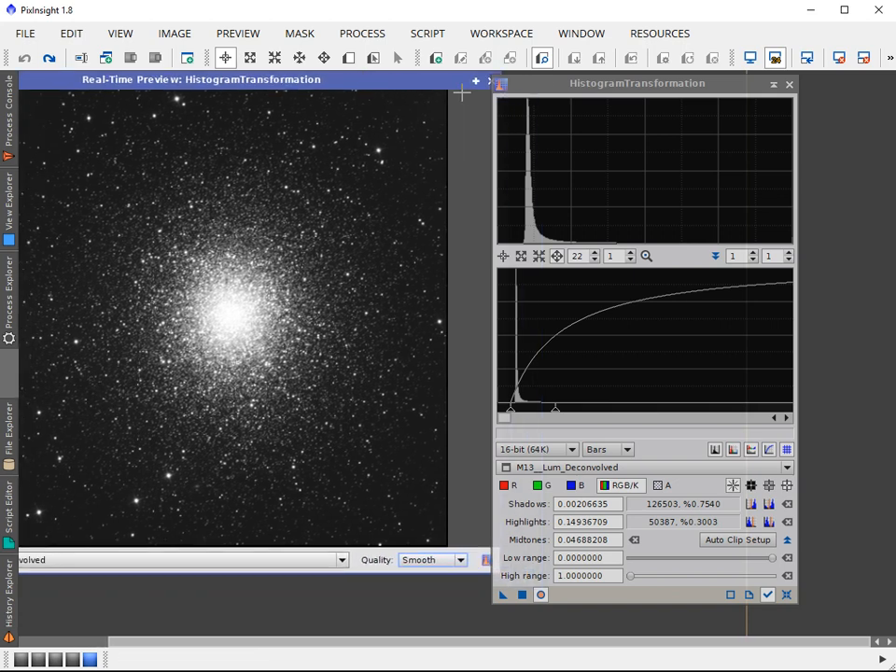
left_click_drag(446, 82, 435, 128)
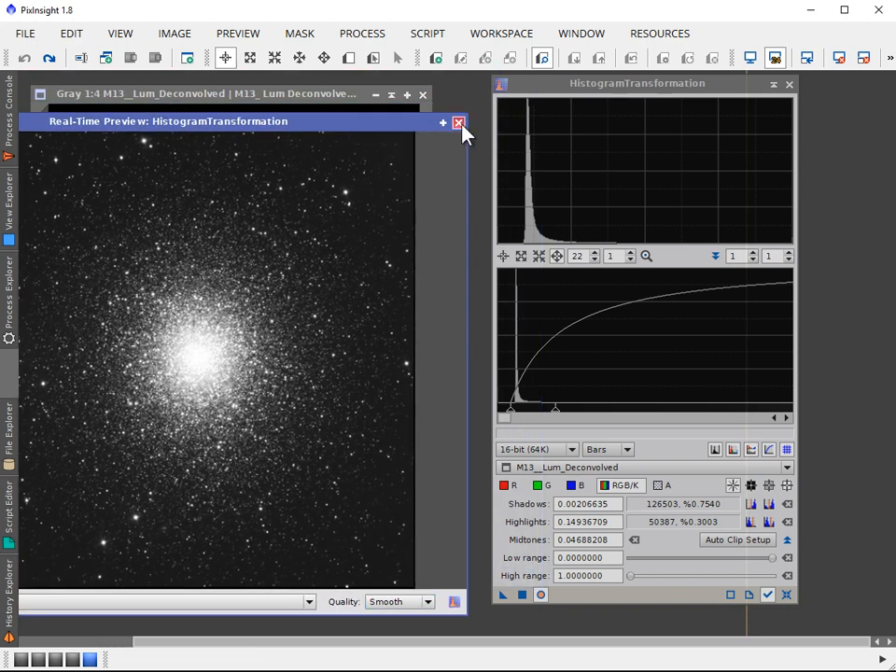
Close the real-time preview and apply the histogram stretch to M13__Lum_Deconvolved.
left_click(458, 122)
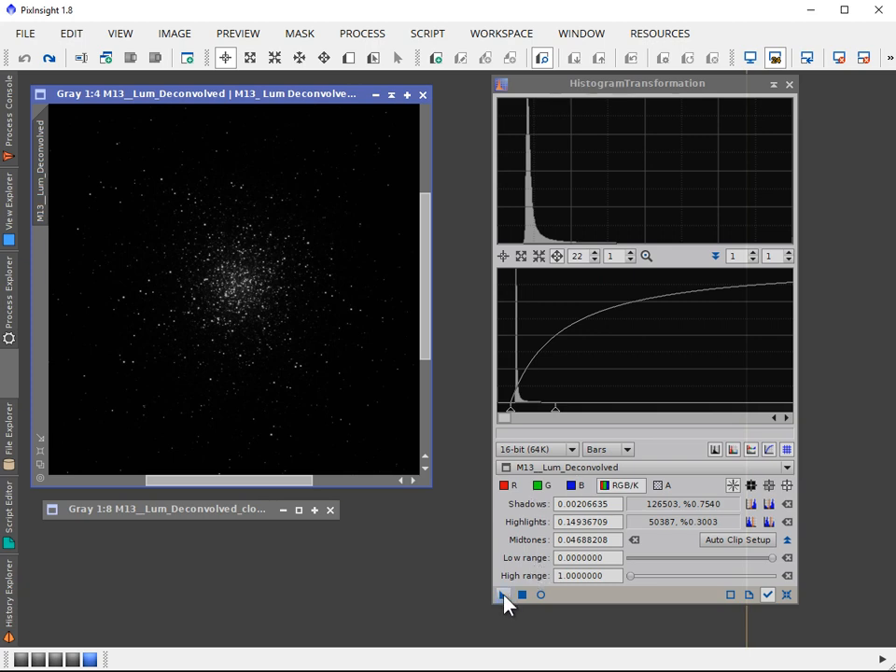
left_click_drag(503, 595, 276, 339)
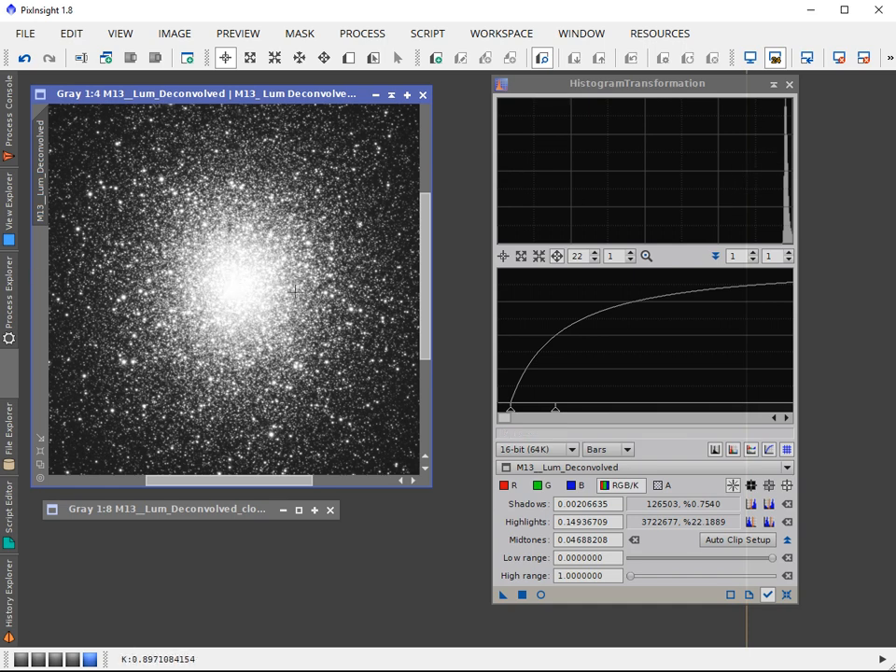
Reset the input histogram zoom to 1 and return shadows, highlights and midtones to their defaults.
left_click(644, 262)
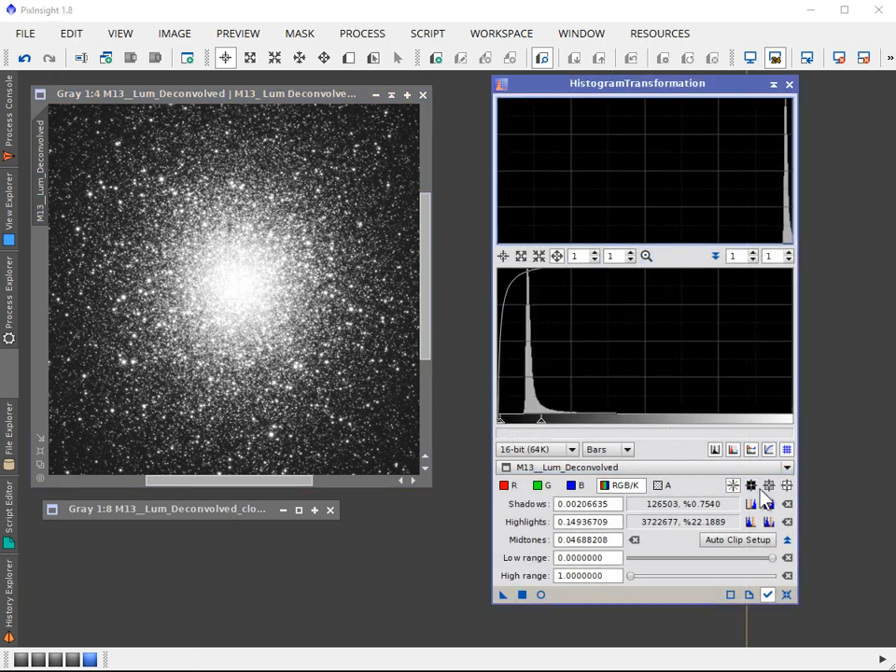
left_click(785, 504)
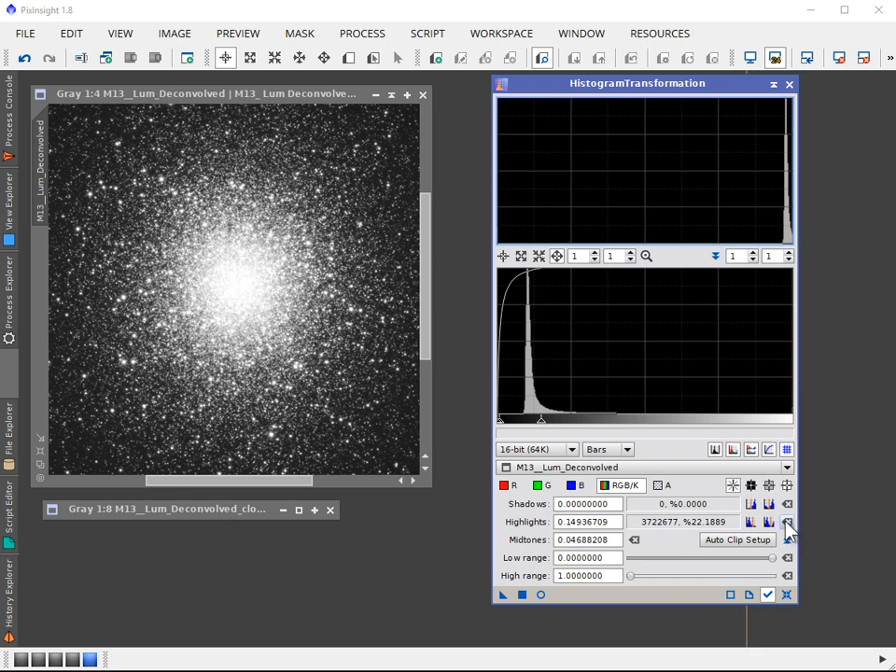
left_click(786, 523)
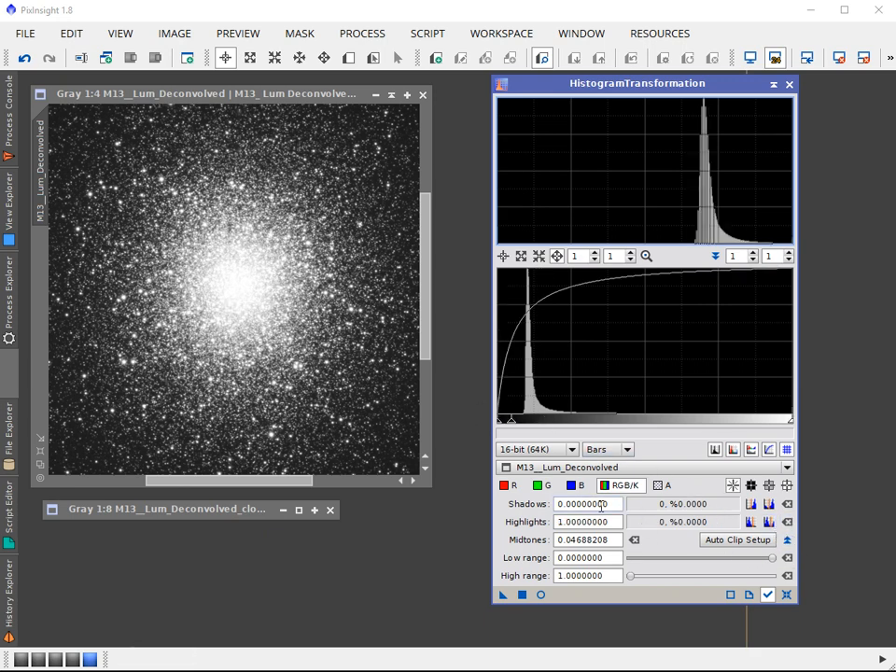
left_click(635, 539)
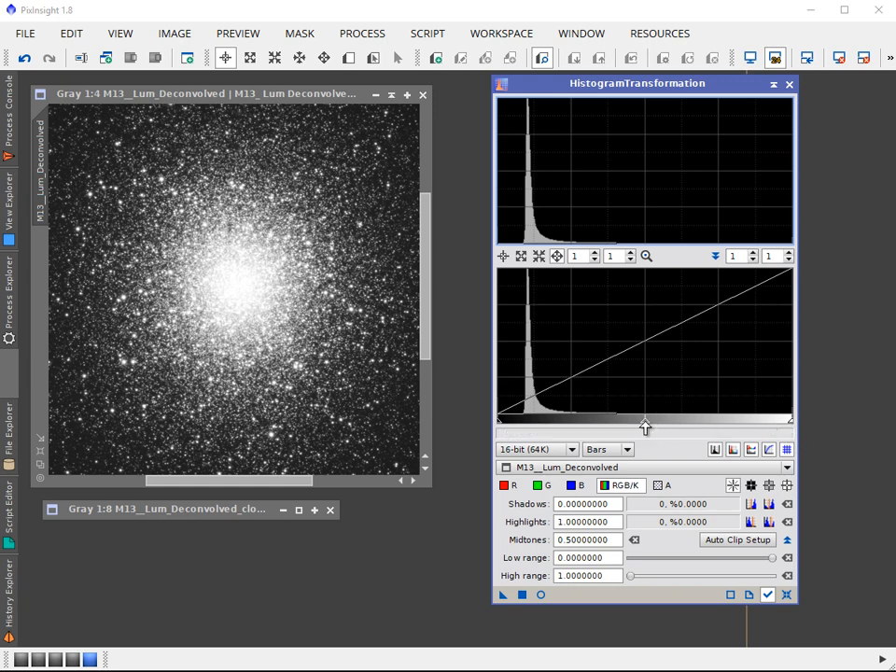
Try slight midtones adjustments of about 0.438 and about 0.473 on the stretched original, and reset the midtones.
mouse_move(644, 425)
left_mouse_down()
mouse_move(604, 418)
mouse_move(646, 432)
mouse_move(626, 426)
left_mouse_up()
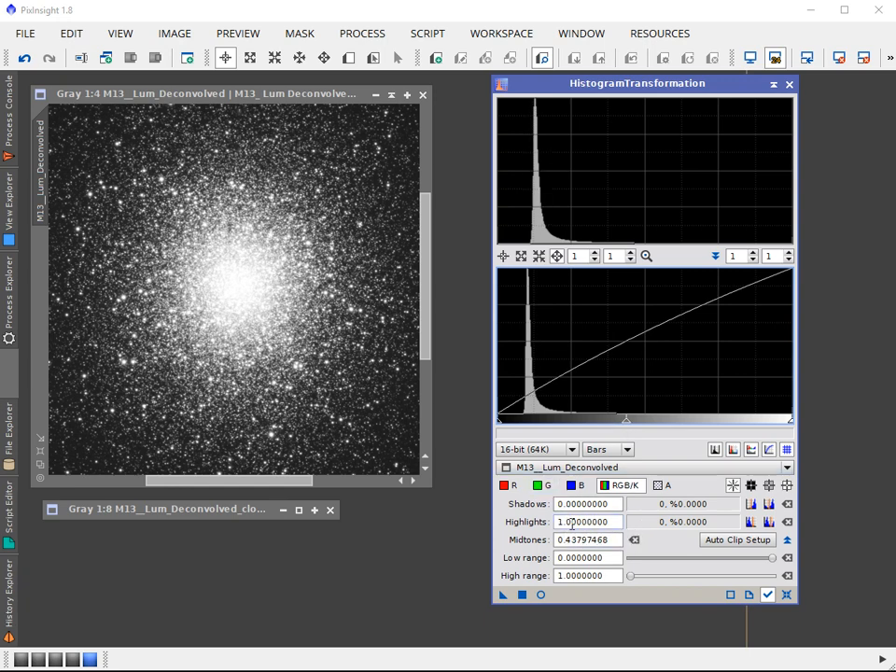
left_click_drag(623, 541, 551, 534)
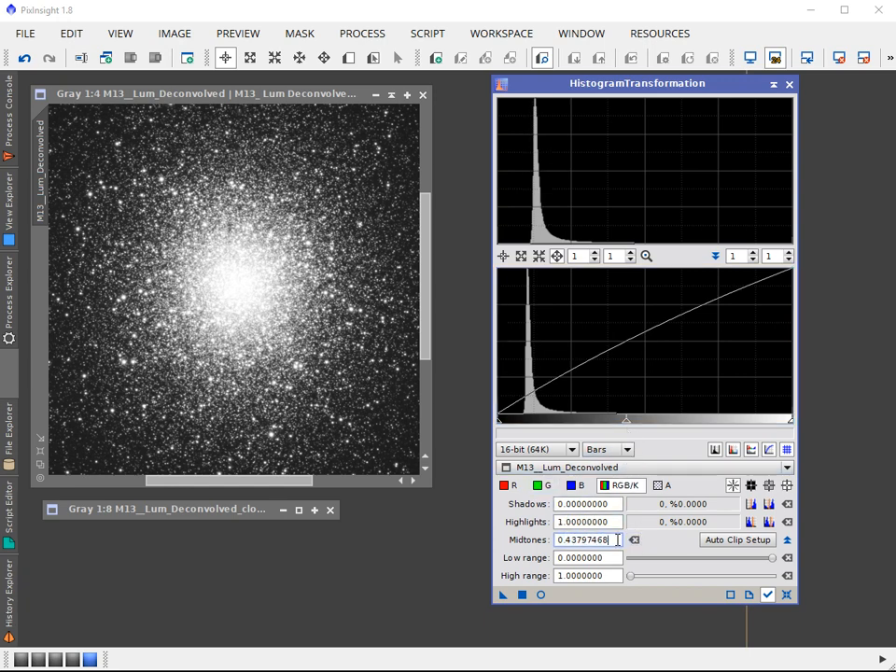
mouse_move(625, 424)
left_mouse_down()
mouse_move(644, 422)
mouse_move(635, 422)
left_mouse_up()
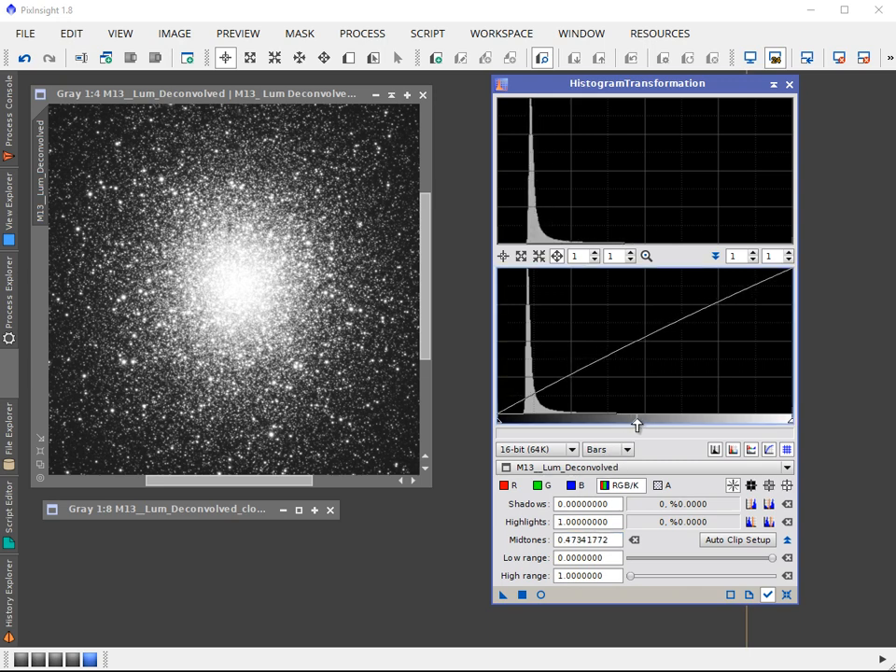
left_click(633, 541)
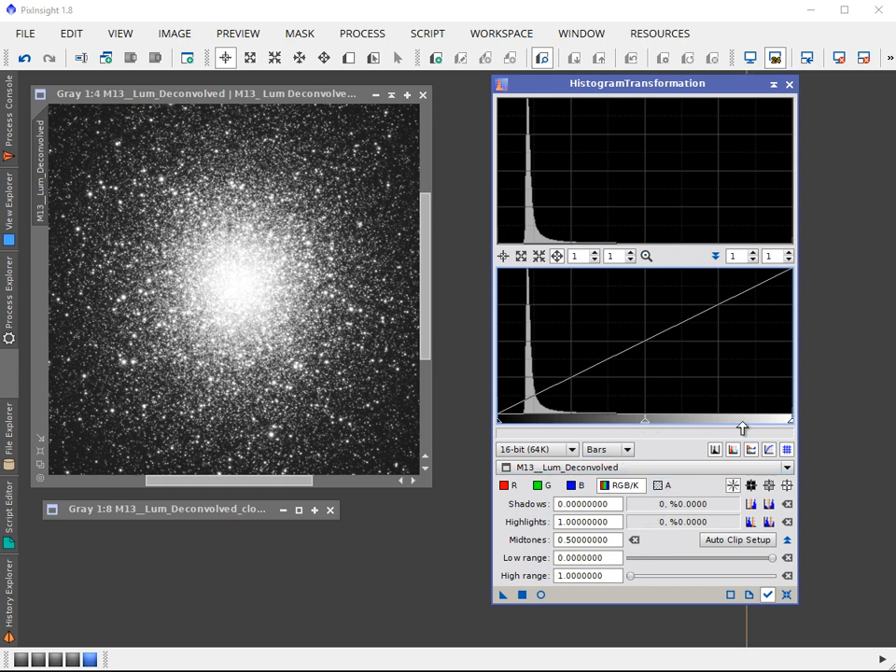
Try highlights of about 0.684, 0.846 and 0.853 and shadows of about 0.053, and return both sliders to their limits.
left_click_drag(787, 425, 670, 417)
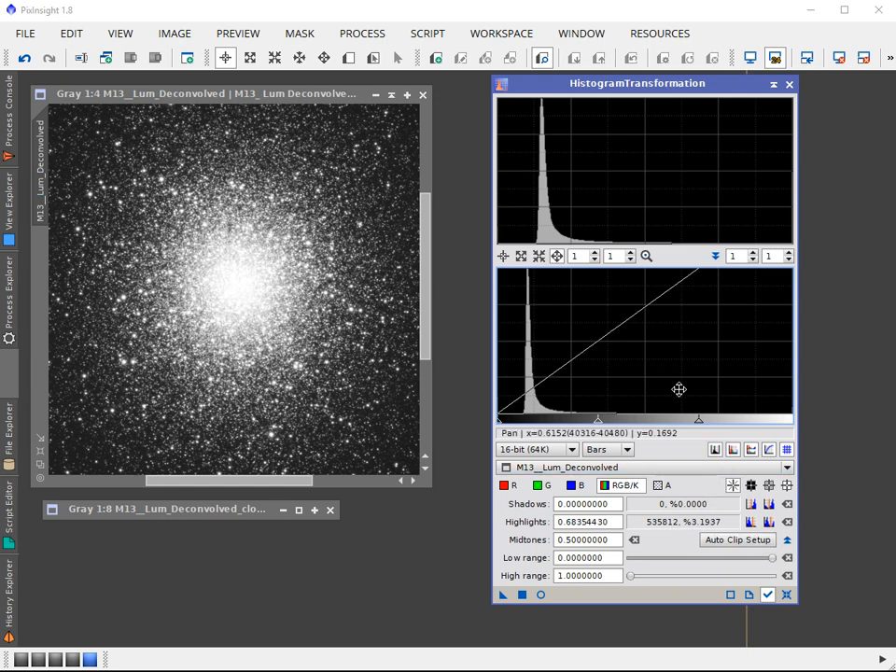
left_click_drag(696, 424, 746, 420)
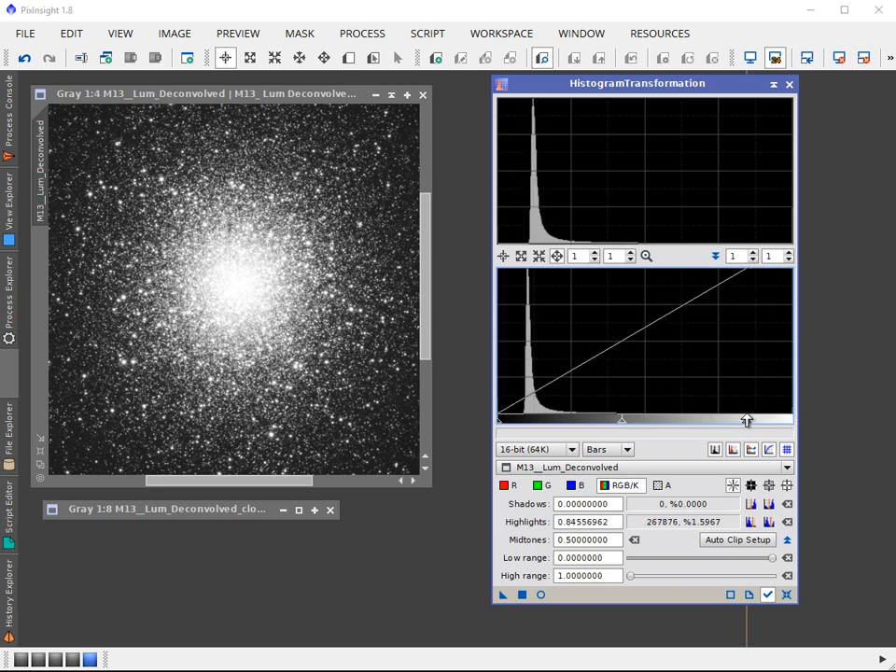
left_click_drag(747, 420, 749, 417)
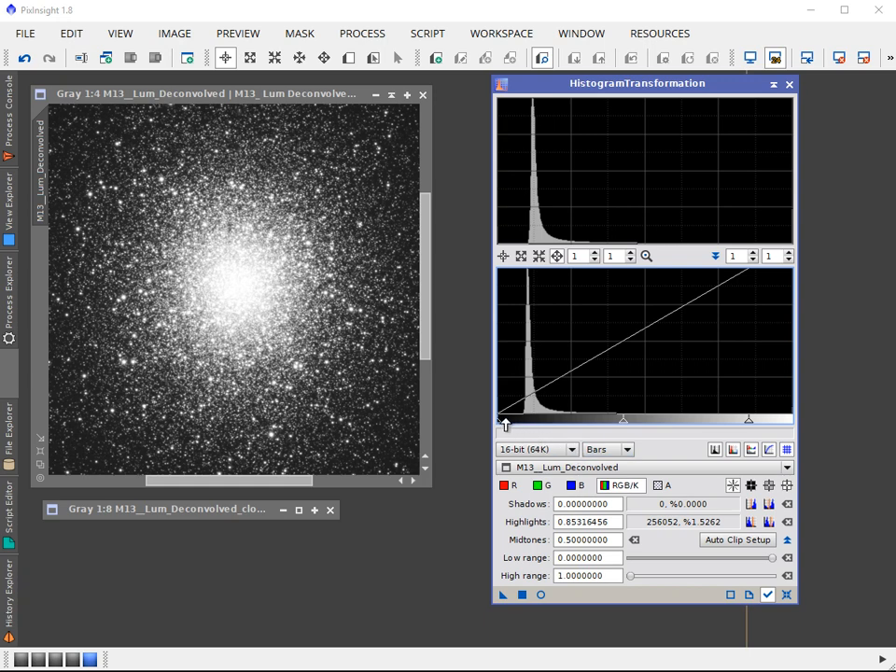
left_click_drag(501, 423, 512, 426)
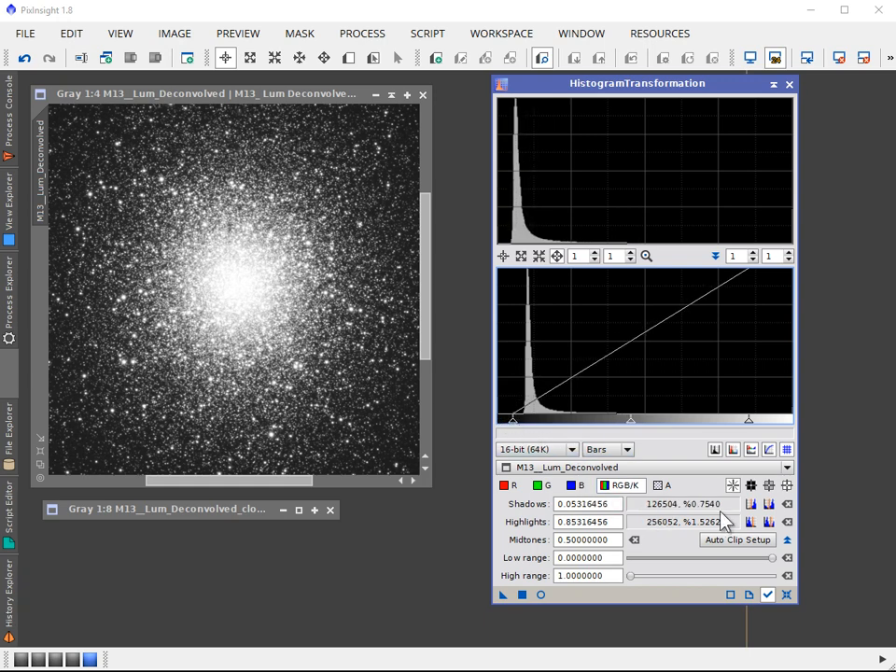
left_click_drag(513, 422, 498, 422)
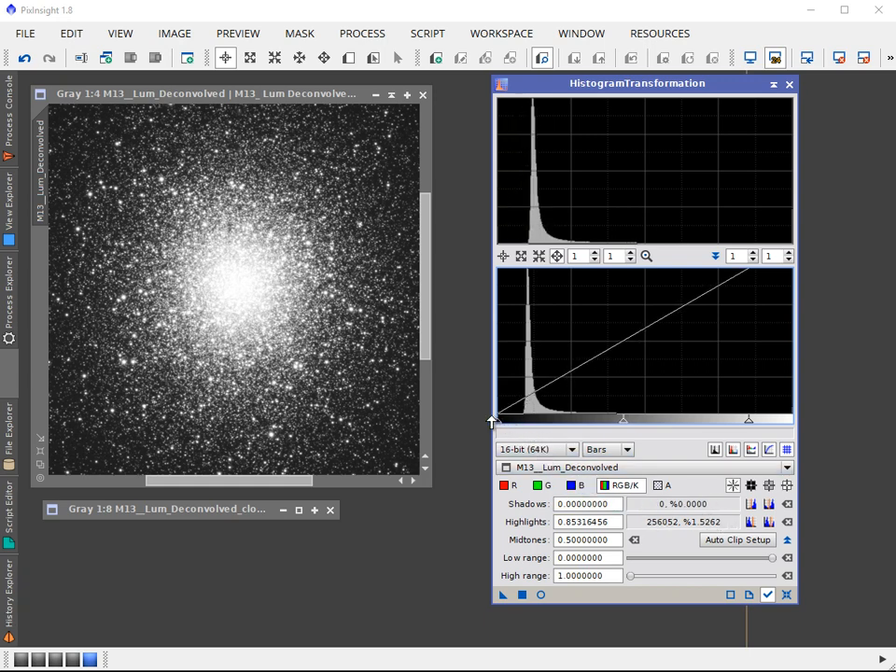
left_click_drag(754, 426, 810, 445)
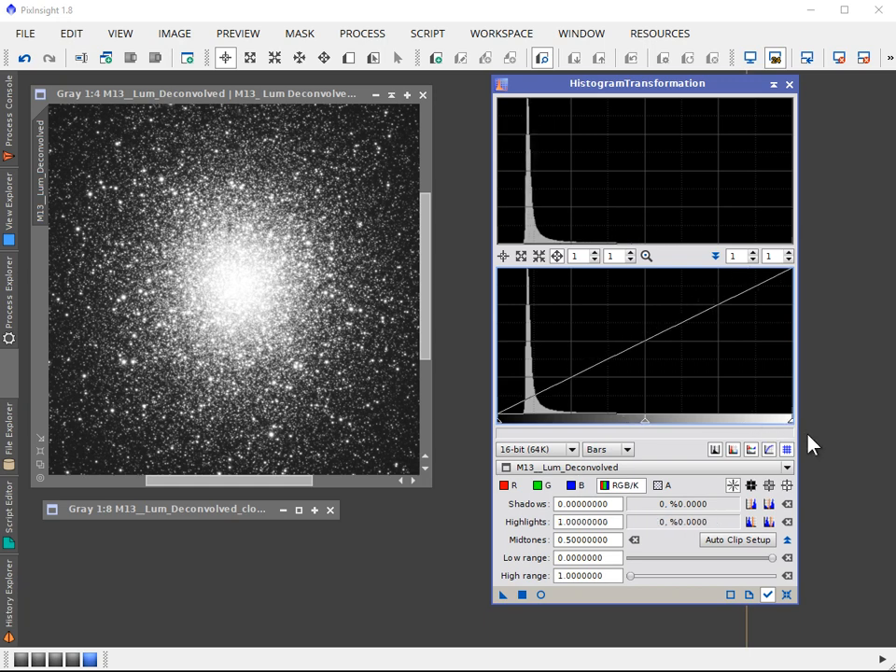
Auto-clip the shadows of M13__Lum_Deconvolved, auto-zero them, and auto-clip the highlights instead.
left_click(770, 505)
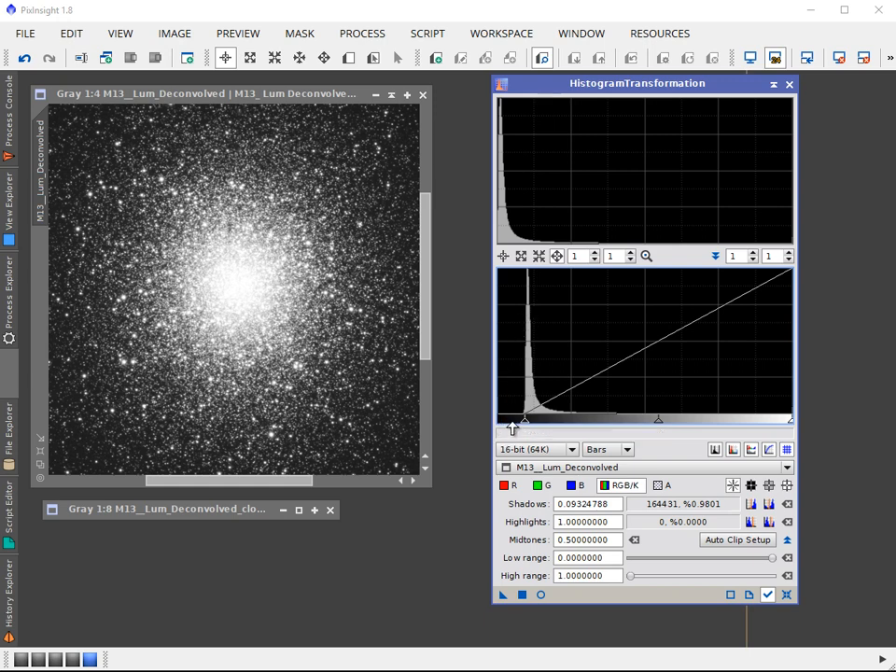
left_click(747, 509)
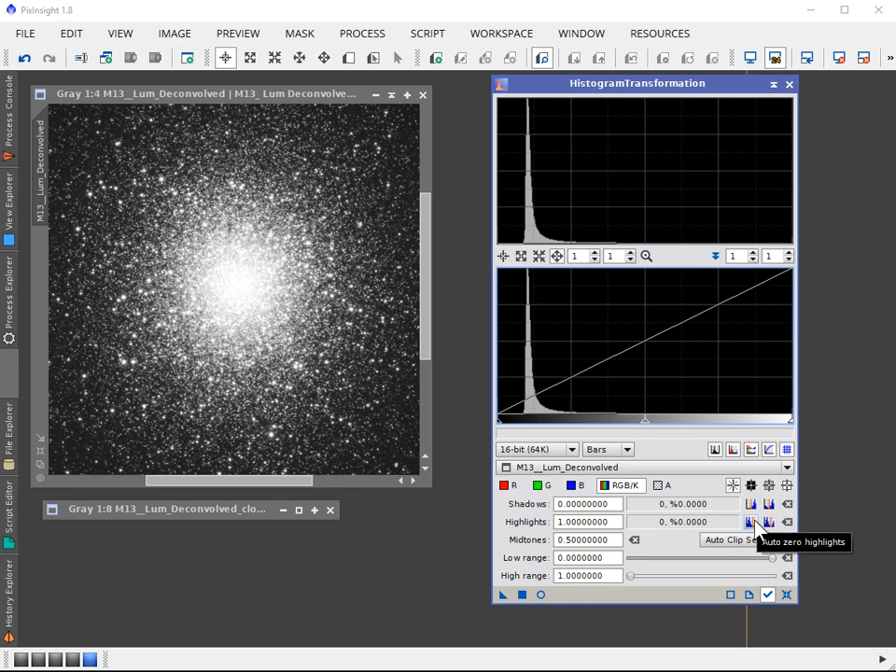
left_click(769, 523)
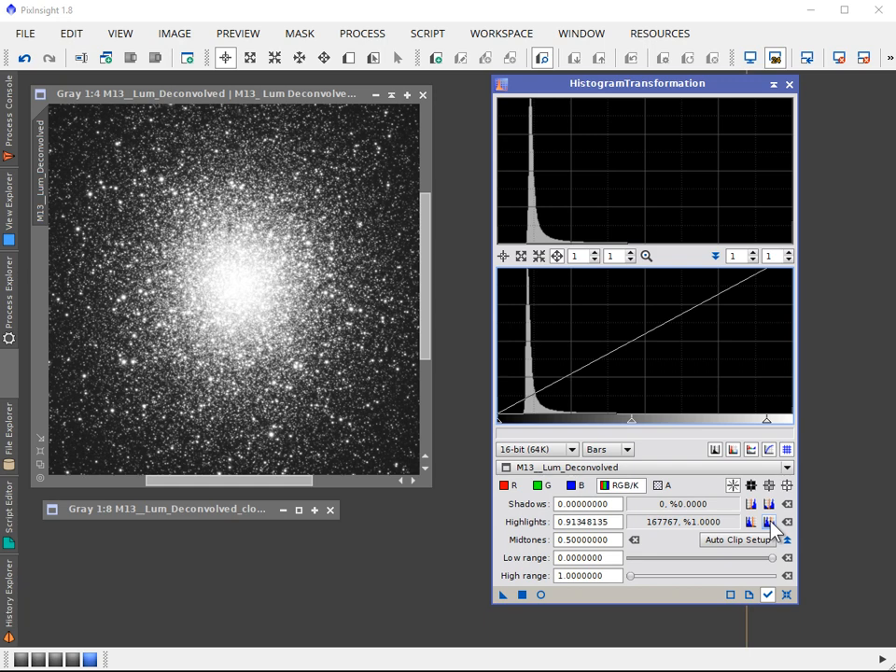
Review the shadows and highlights clipping percentages in the auto clipping setup and cancel it.
left_click(718, 548)
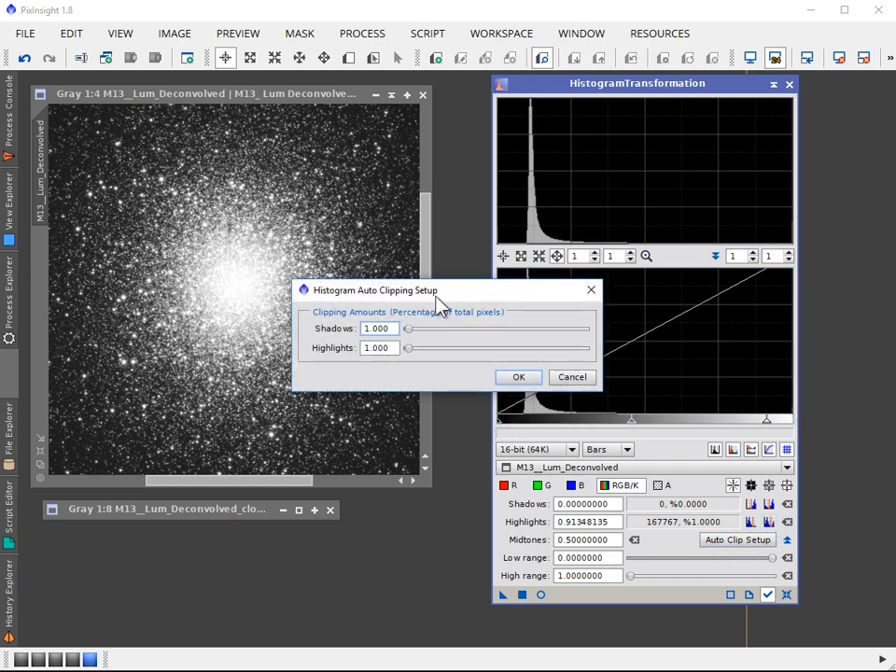
left_click_drag(437, 299, 518, 304)
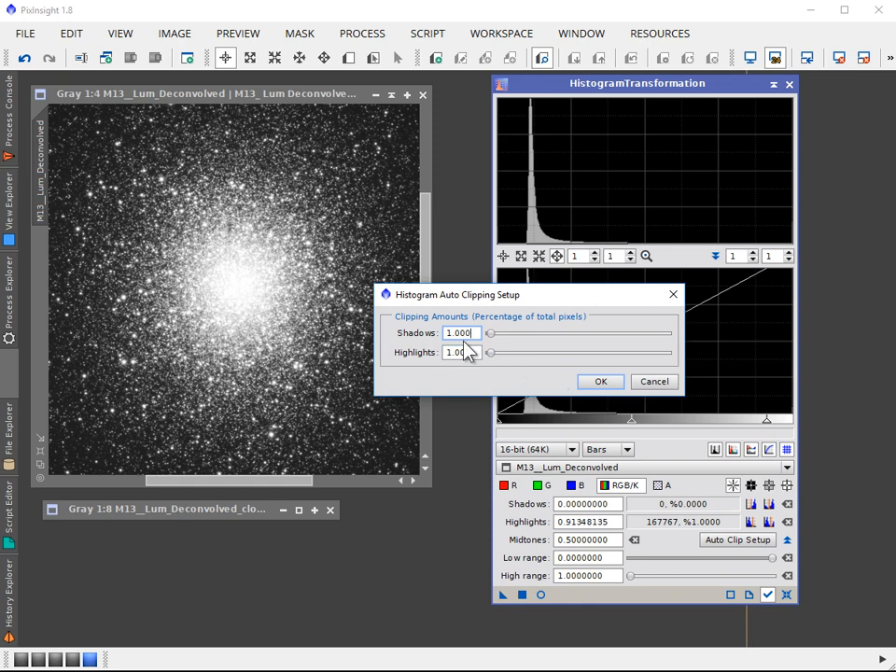
left_click(656, 393)
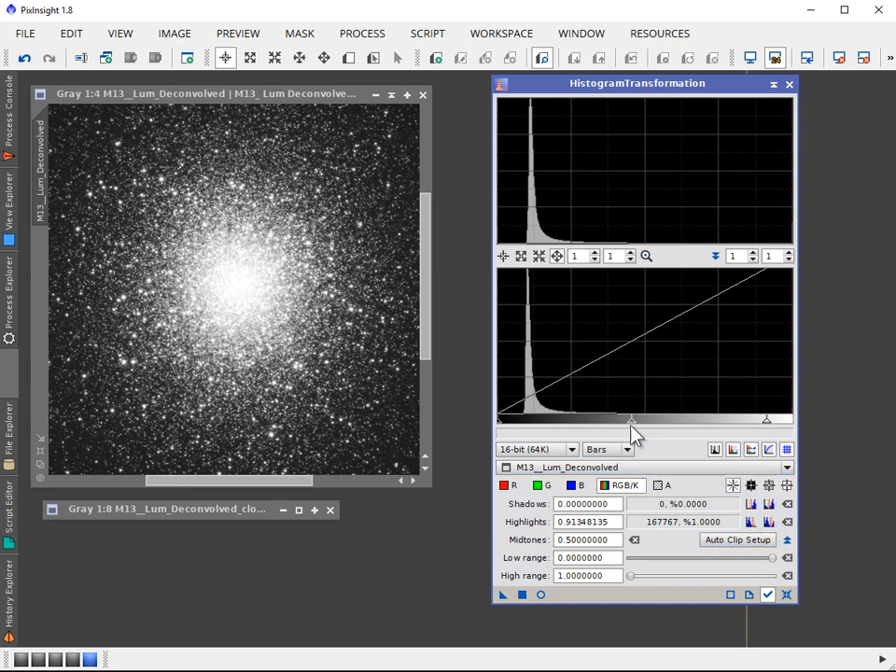
Set the midtones to about 0.222 and apply the histogram transformation to M13__Lum_Deconvolved.
left_click_drag(631, 421, 557, 407)
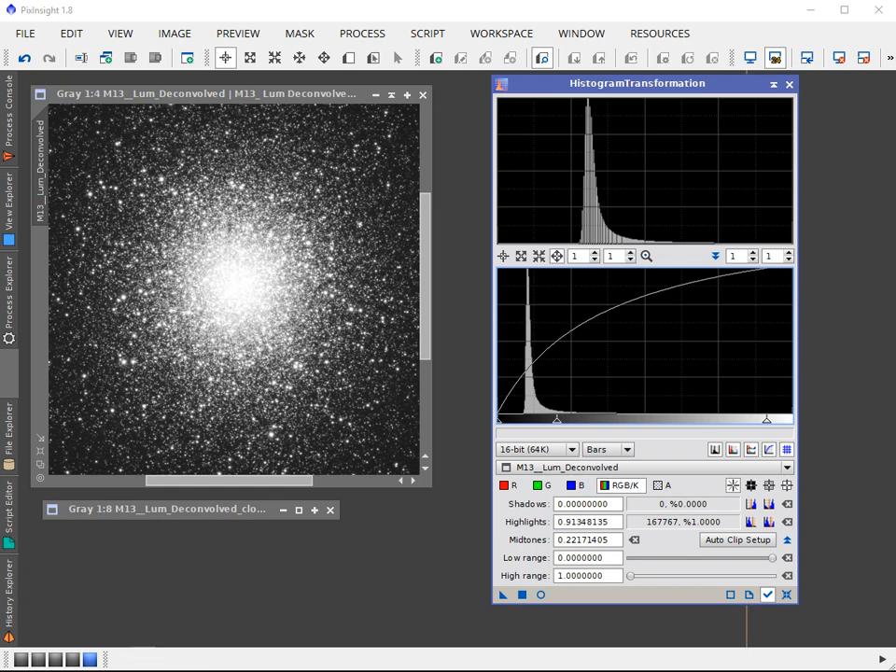
left_click_drag(504, 596, 350, 420)
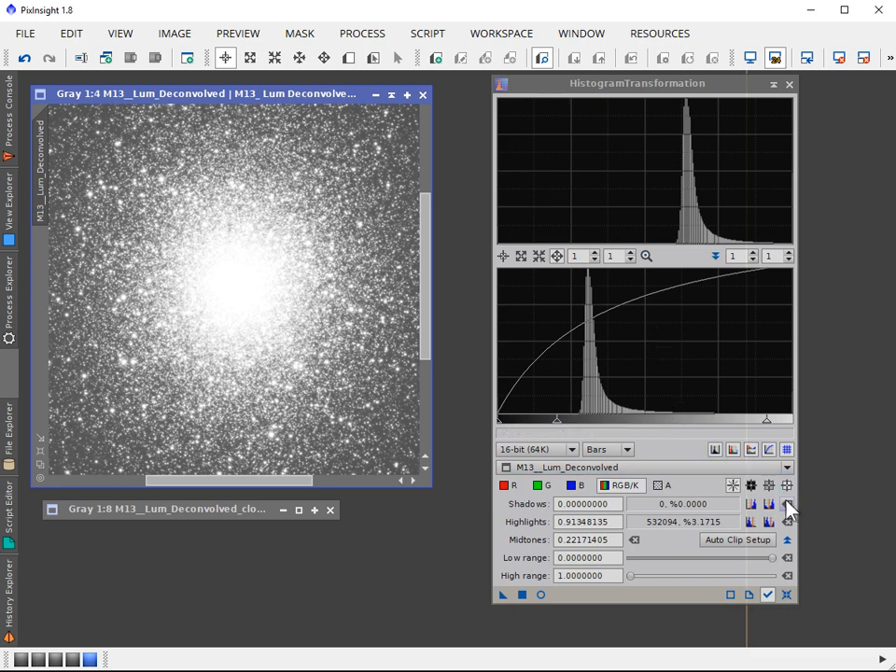
Reset the shadows, highlights and midtones to their default values.
left_click(788, 506)
left_click(787, 523)
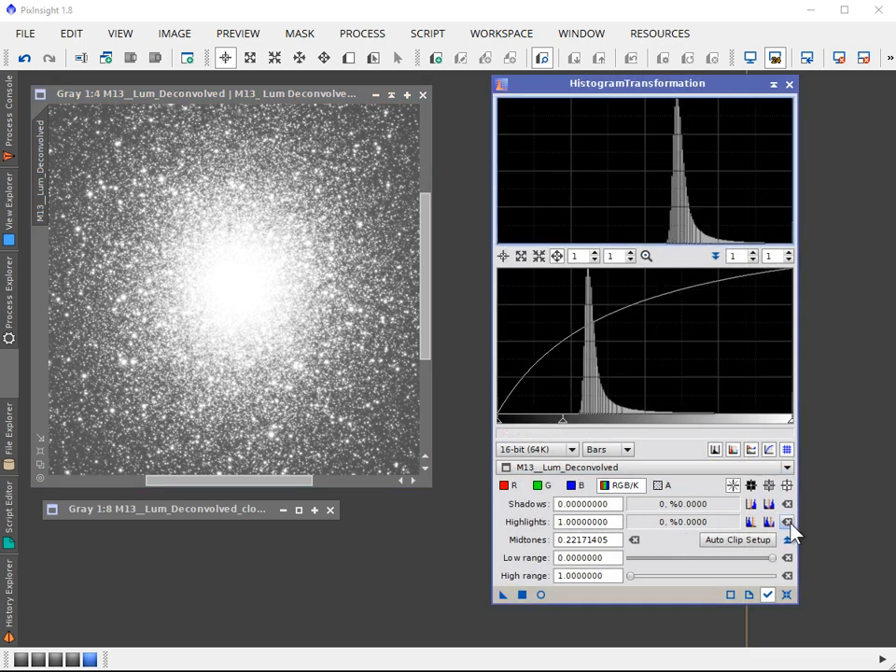
left_click(635, 540)
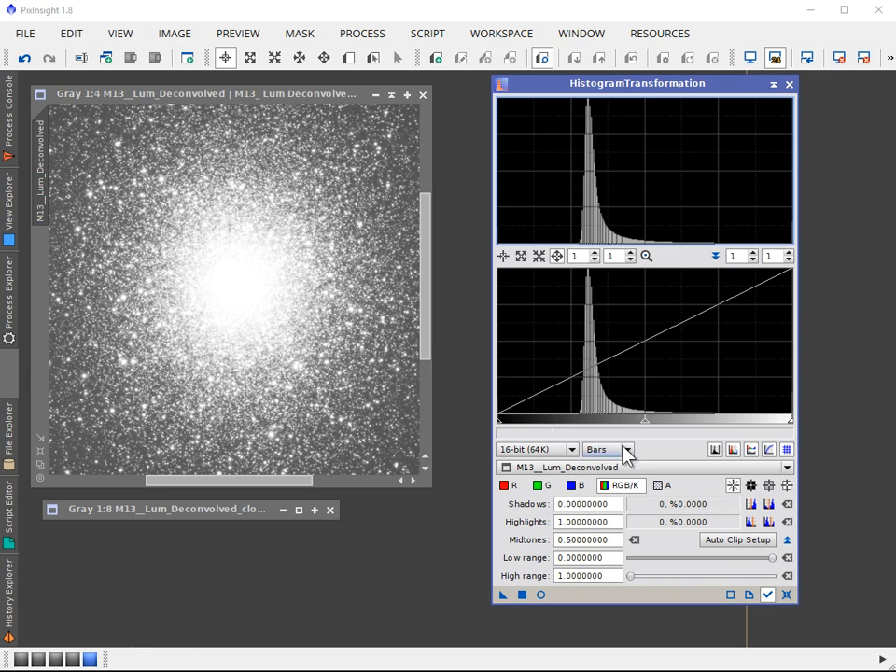
Enable the black-point readout mode and probe background pixels across the stretched M13 image.
left_click(751, 486)
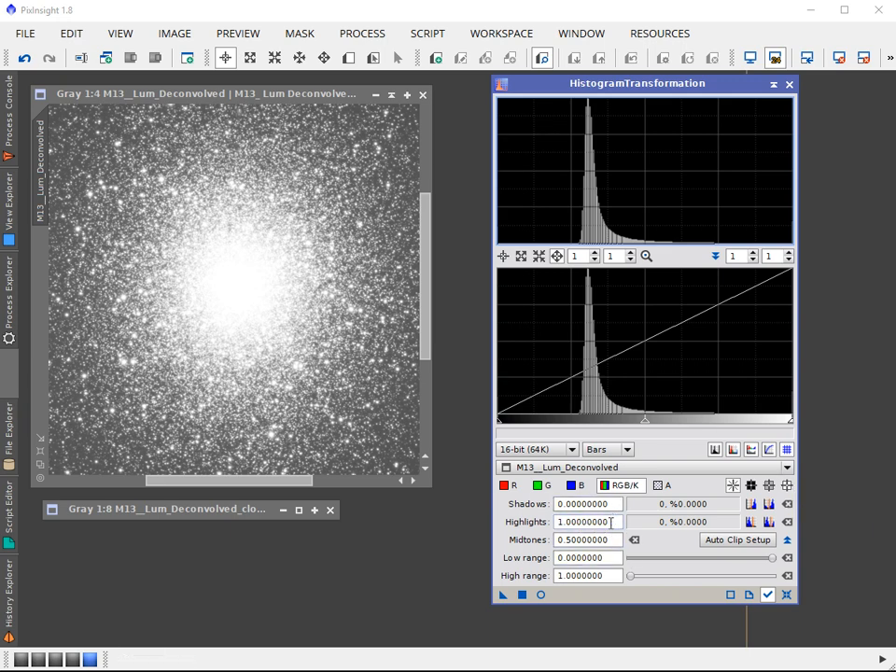
left_click(751, 487)
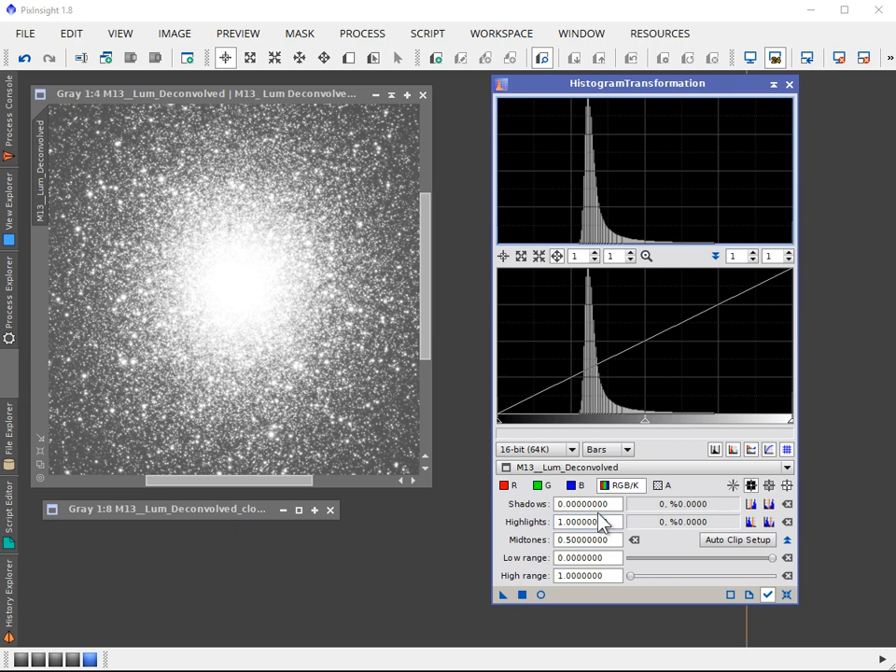
left_click(83, 137)
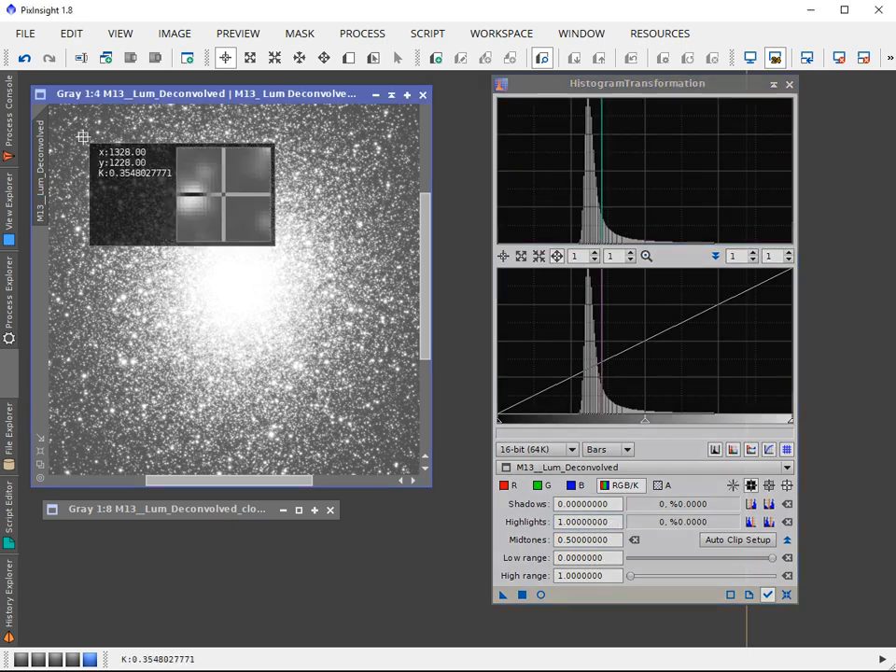
mouse_move(83, 137)
left_mouse_down()
mouse_move(338, 410)
mouse_move(386, 416)
mouse_move(380, 430)
left_mouse_up()
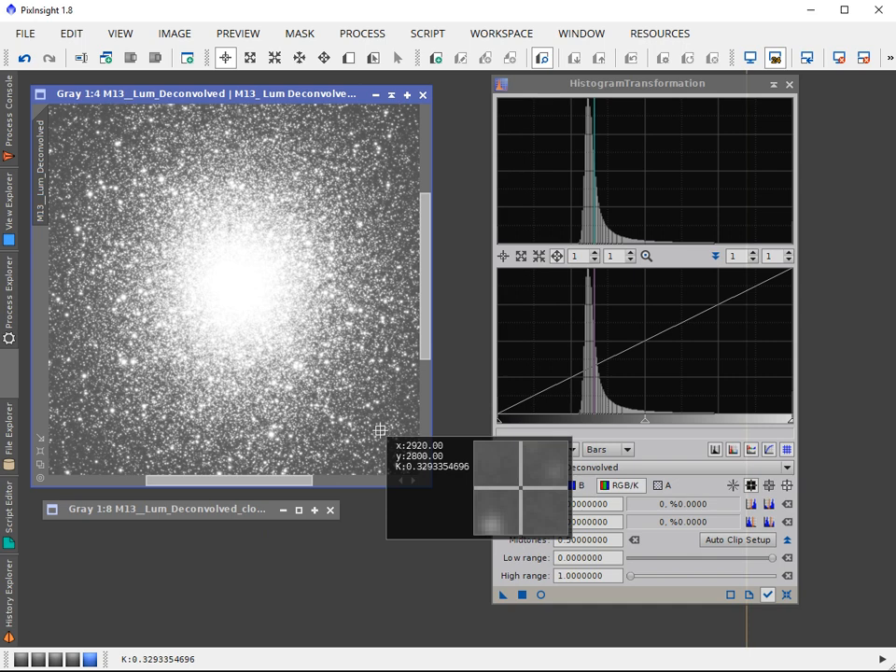
left_click_drag(380, 430, 380, 430)
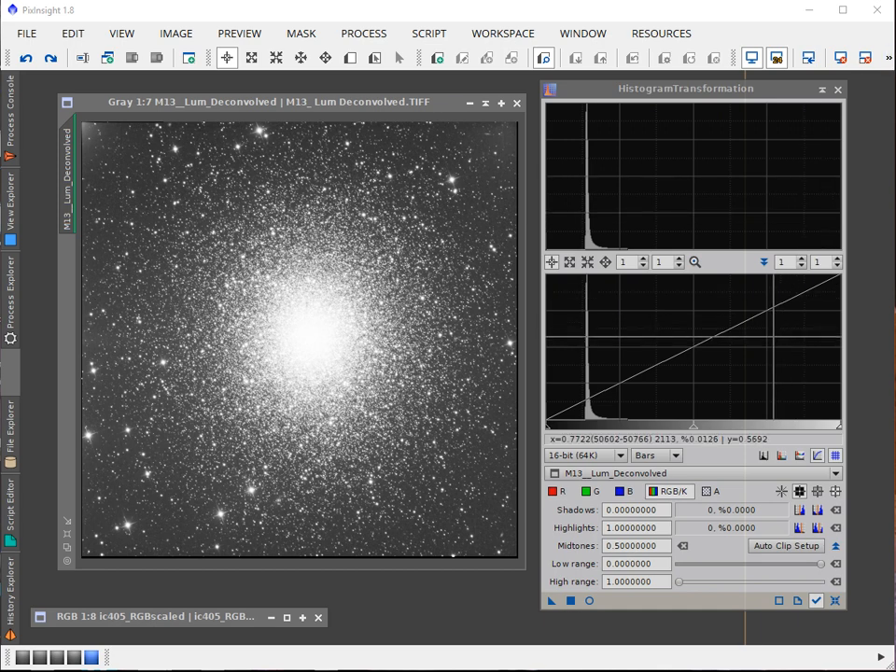
Use the black-point readout to sample dark background near the corners of the full M13 image.
left_click(798, 491)
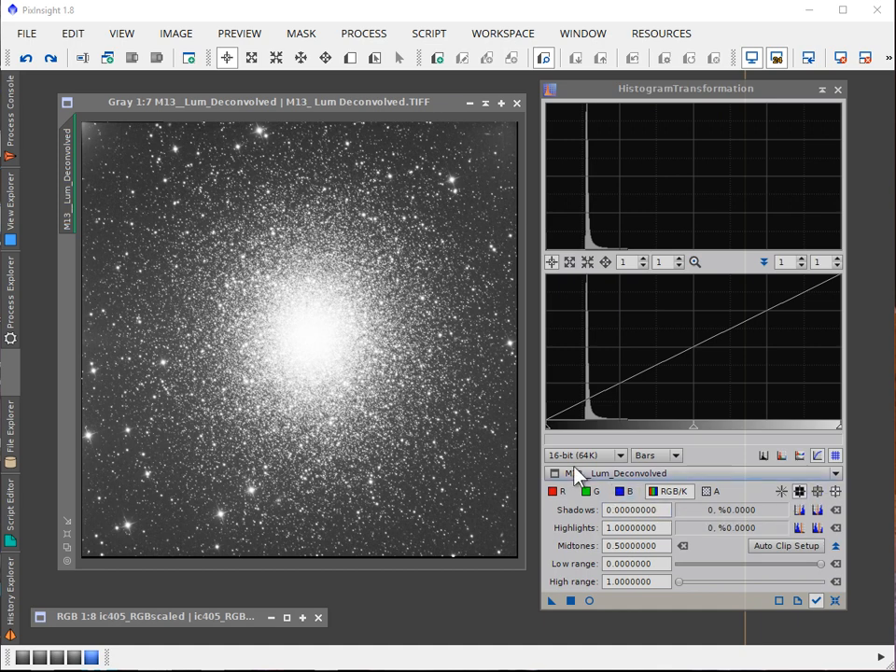
left_click(123, 153)
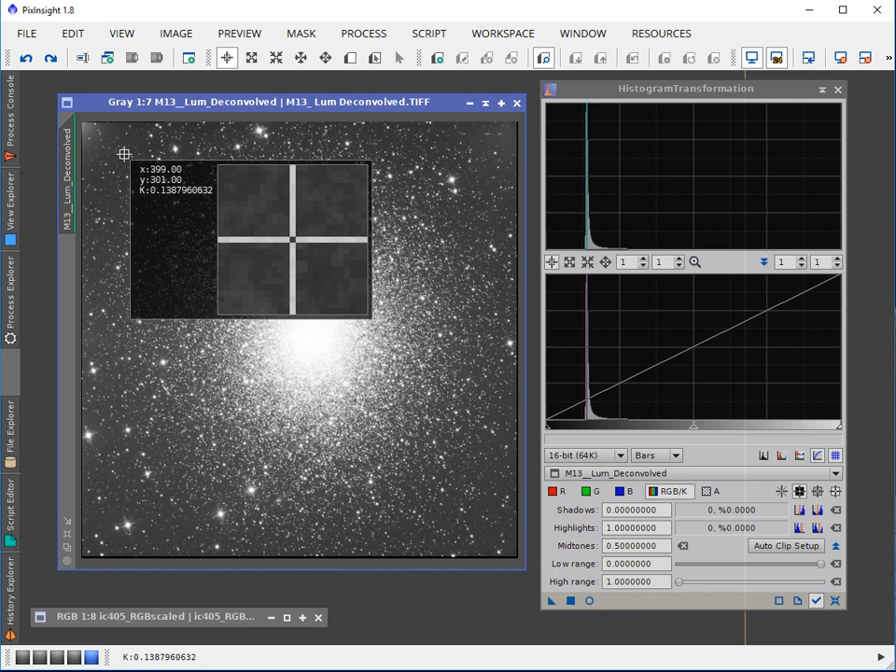
left_click(477, 512)
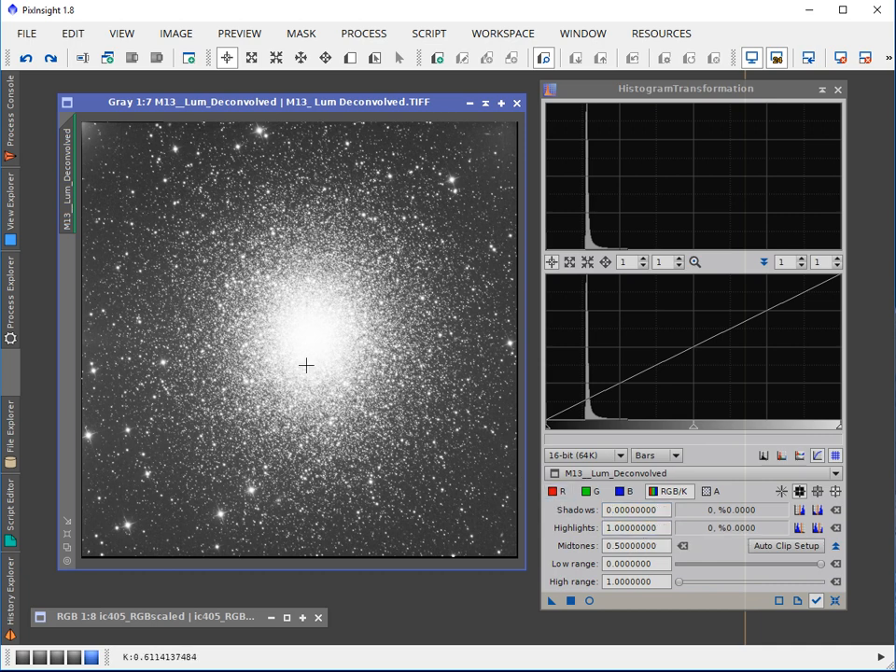
Switch to the white-point readout and sample the bright star above and to the right of the cluster core.
left_click(834, 501)
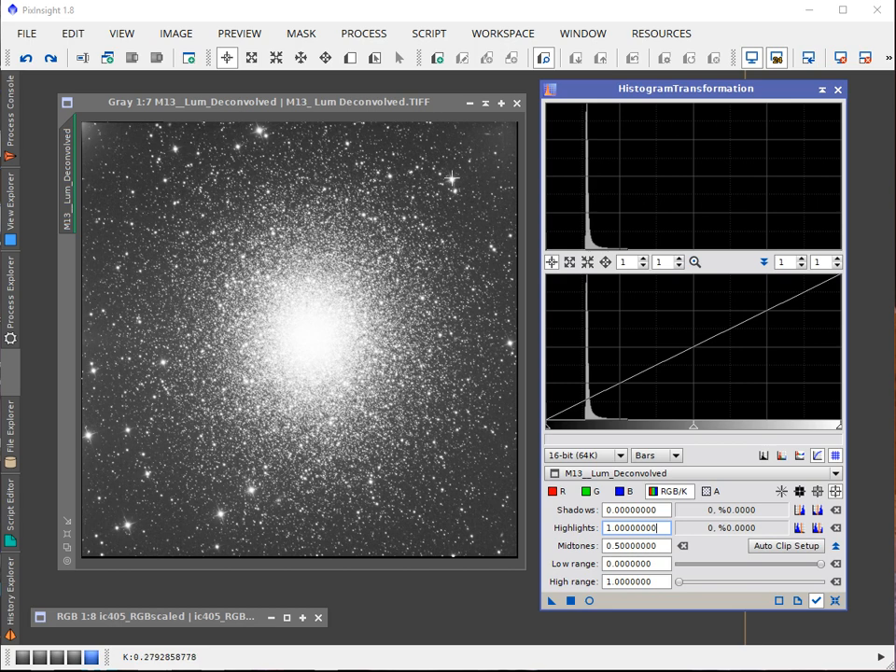
left_click(451, 179)
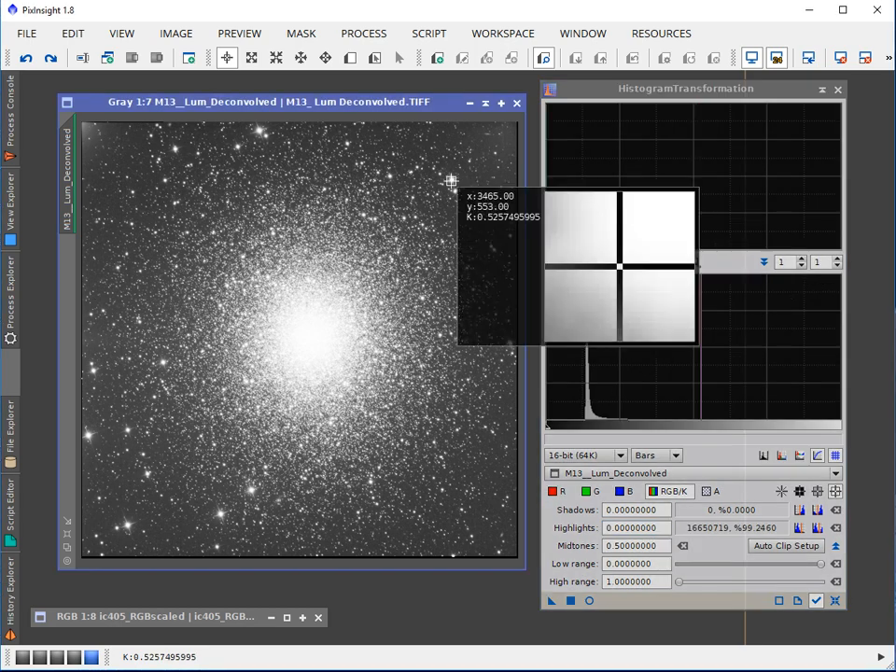
left_click_drag(451, 180, 452, 180)
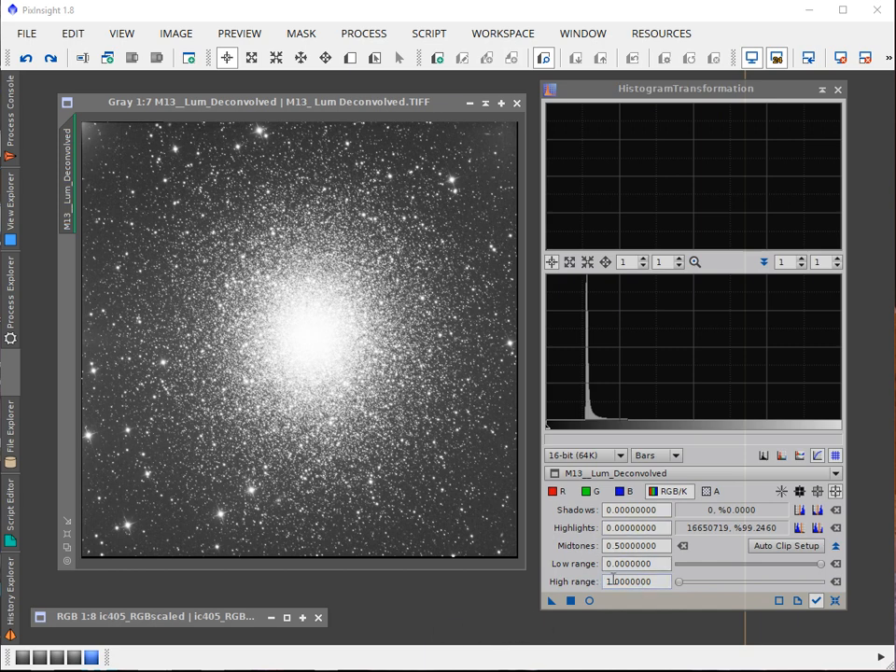
Restore the ic405_RGBscaled image in front of the M13 image and reset HistogramTransformation to its defaults.
left_click(288, 617)
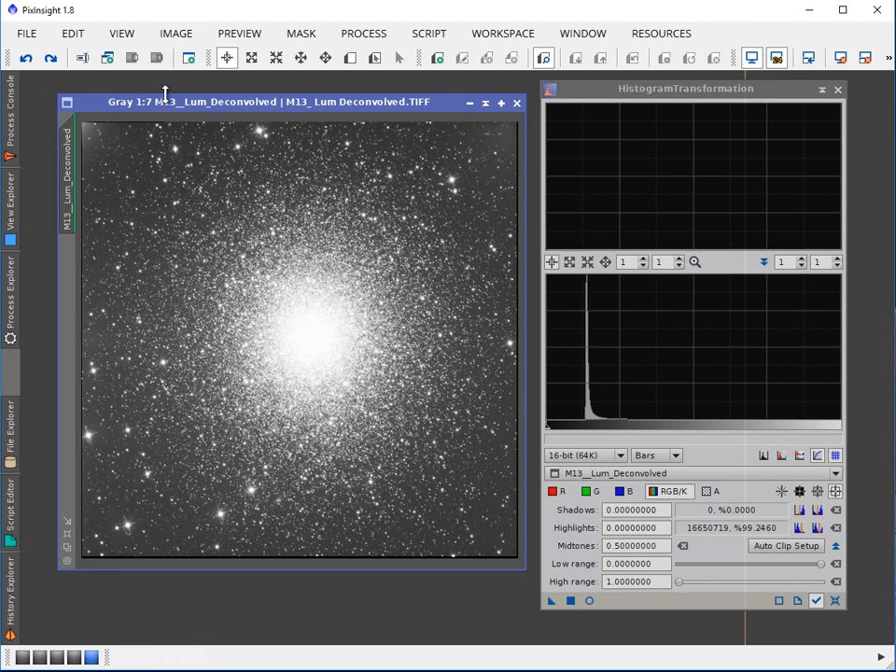
left_click_drag(177, 110, 150, 161)
left_click(176, 132)
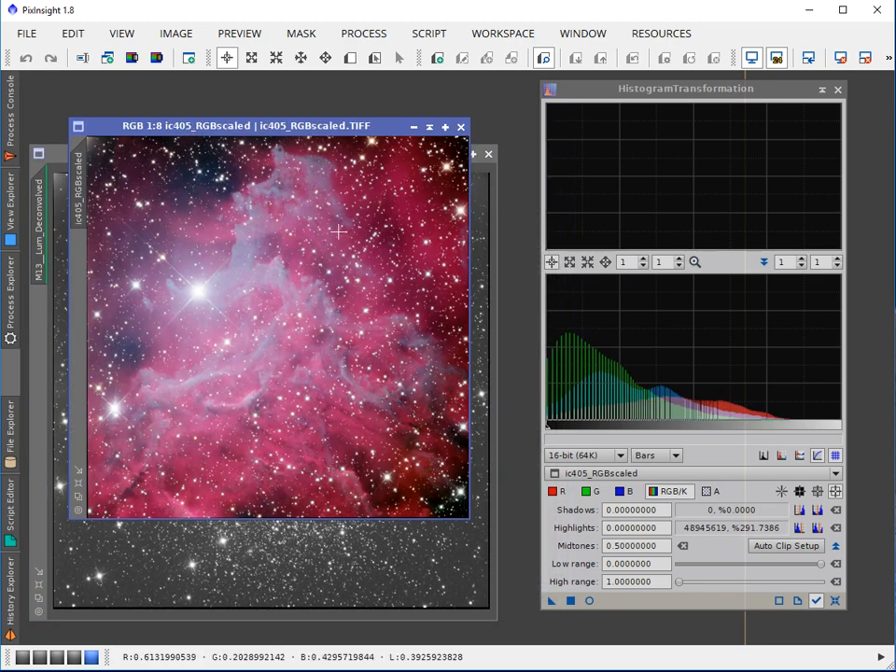
left_click(835, 601)
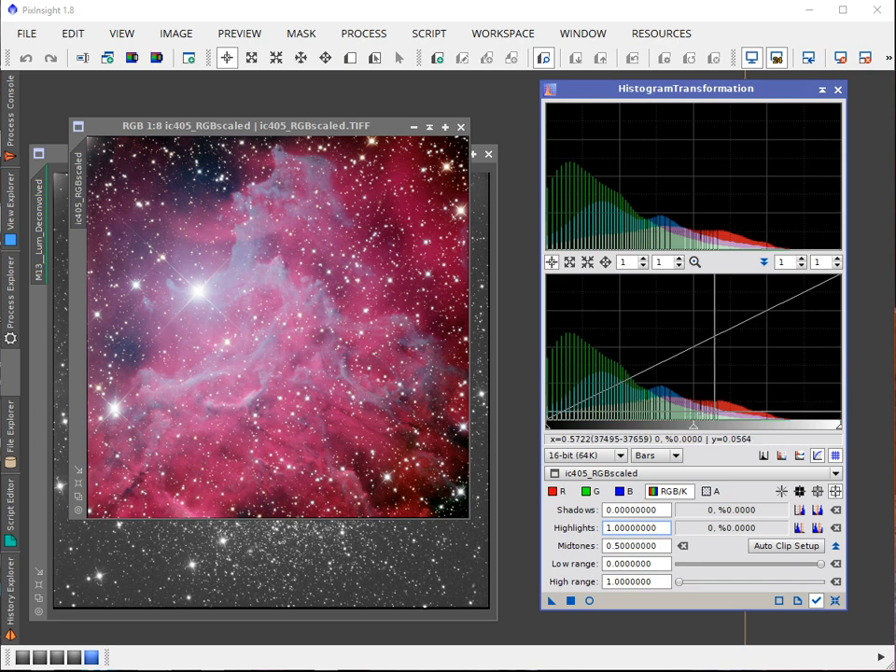
Examine the green, red and blue histograms of ic405_RGBscaled separately and compare them with the combined RGB/K histogram.
left_click(587, 492)
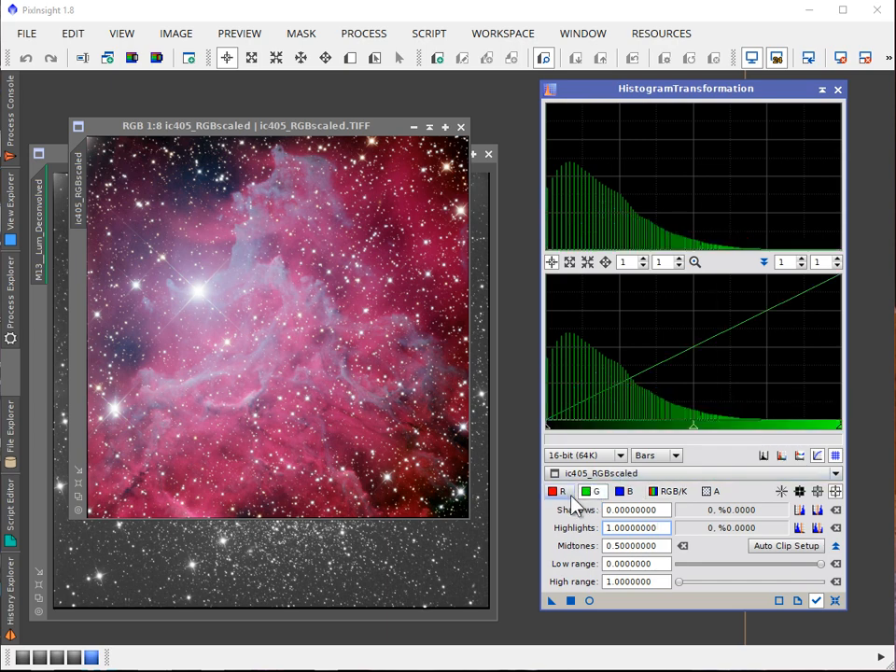
left_click(557, 493)
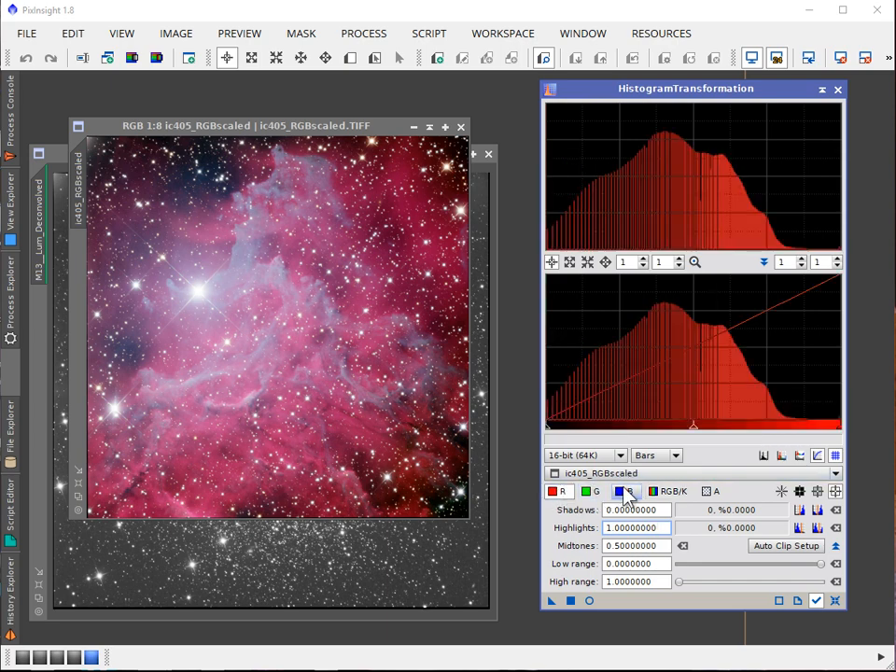
left_click(622, 491)
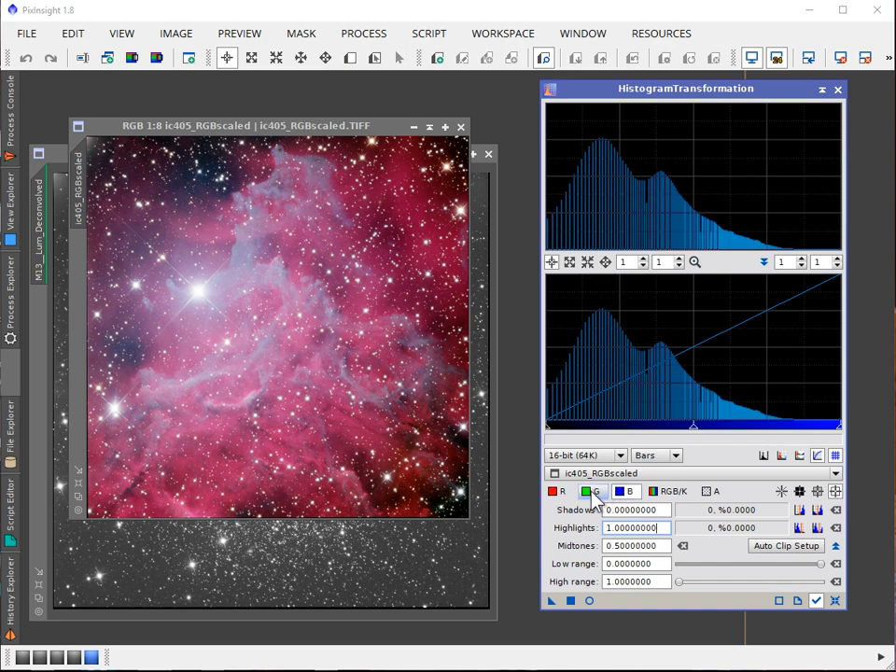
left_click(664, 495)
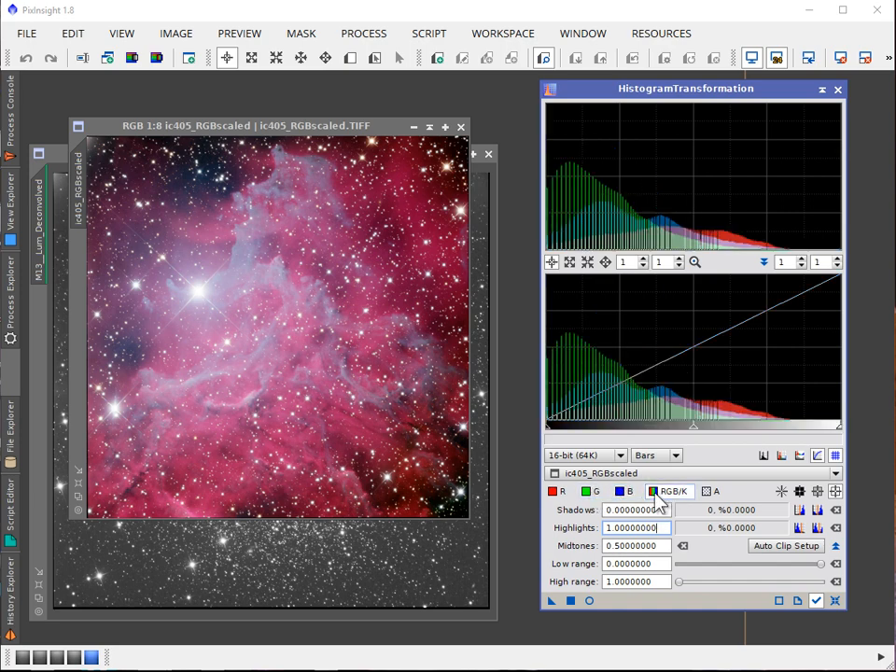
left_click(555, 492)
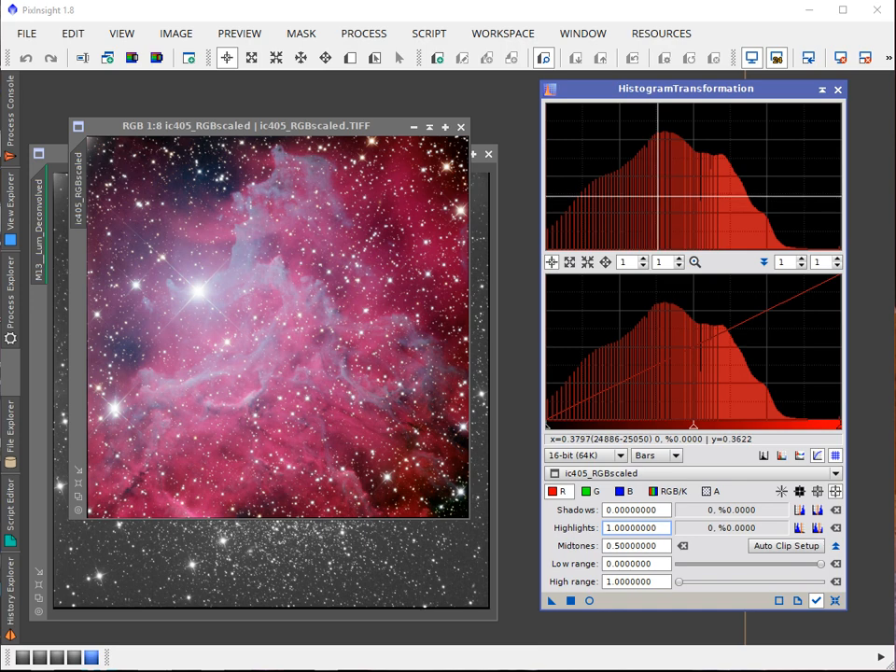
left_click(662, 493)
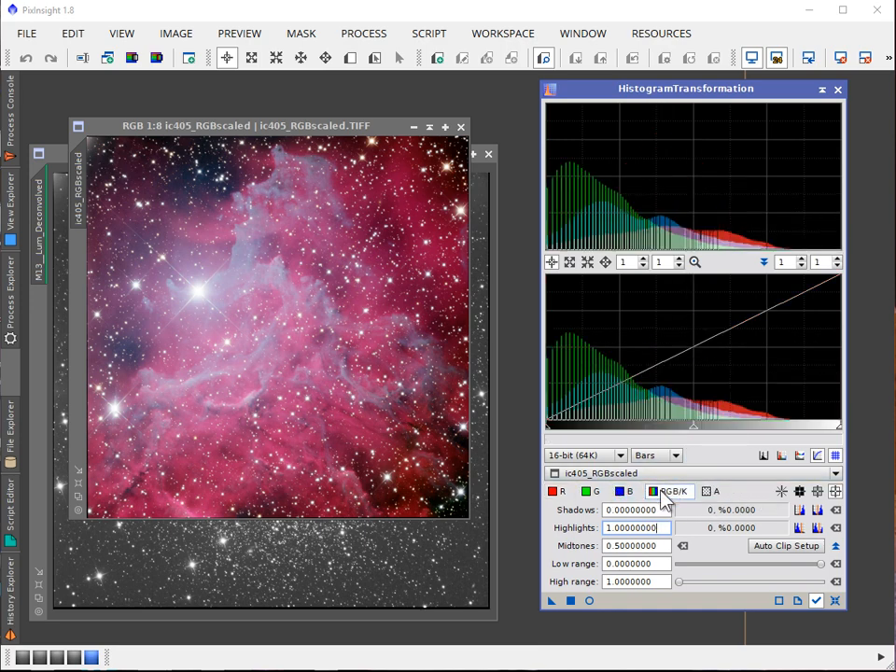
Try moving the shadows slider below its zero limit on the red channel and on the combined RGB/K channels.
left_click(795, 461)
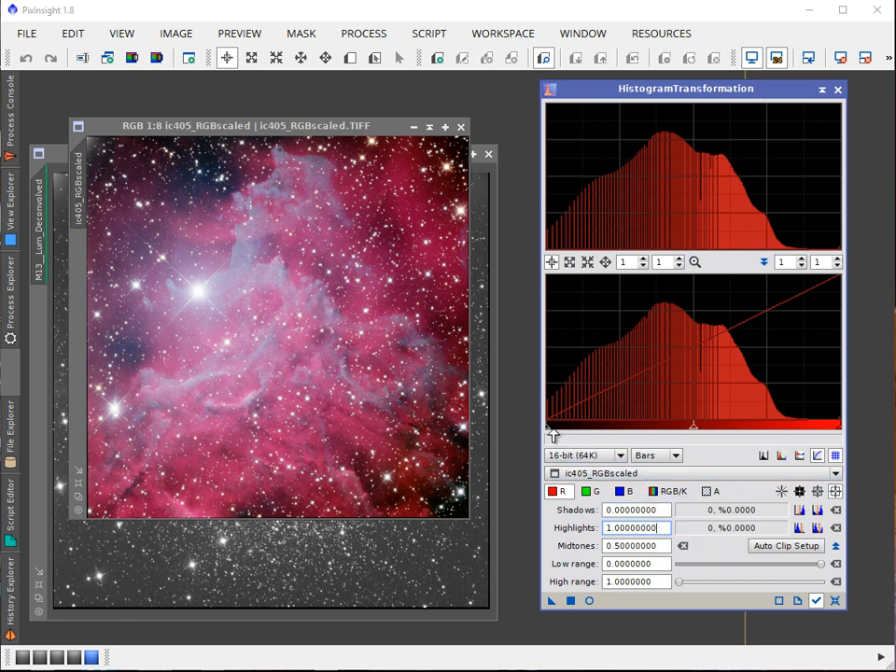
mouse_move(548, 432)
left_mouse_down()
mouse_move(579, 432)
mouse_move(561, 435)
mouse_move(580, 446)
mouse_move(540, 441)
left_mouse_up()
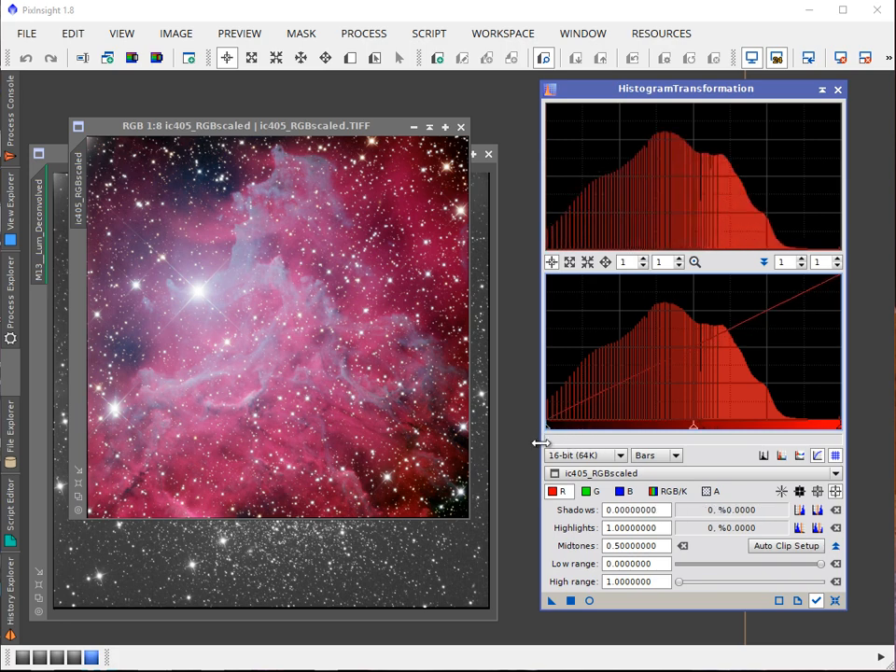
left_click(676, 492)
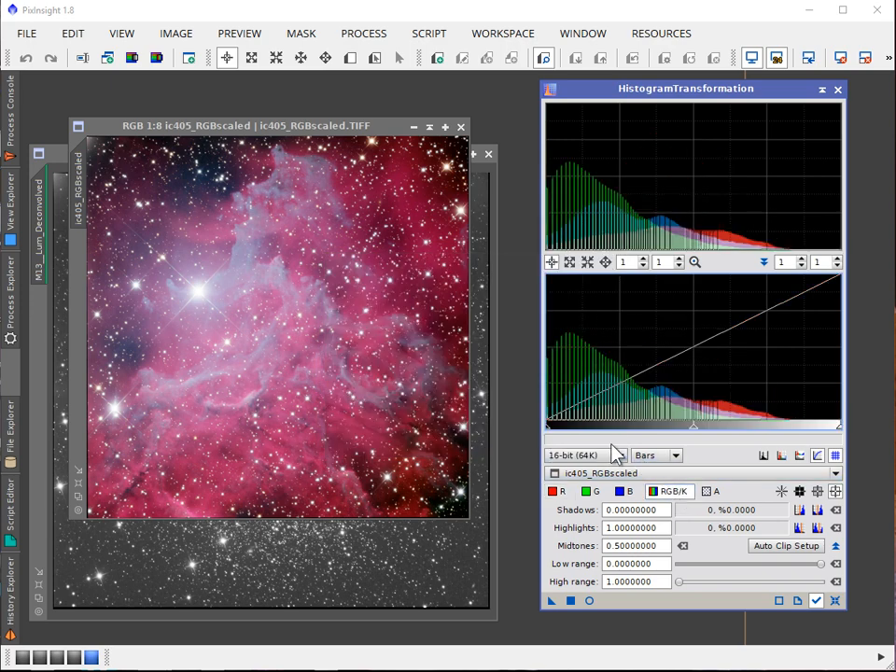
mouse_move(550, 429)
left_mouse_down()
mouse_move(560, 429)
mouse_move(540, 431)
left_mouse_up()
mouse_move(550, 427)
left_mouse_down()
mouse_move(560, 427)
mouse_move(537, 427)
left_mouse_up()
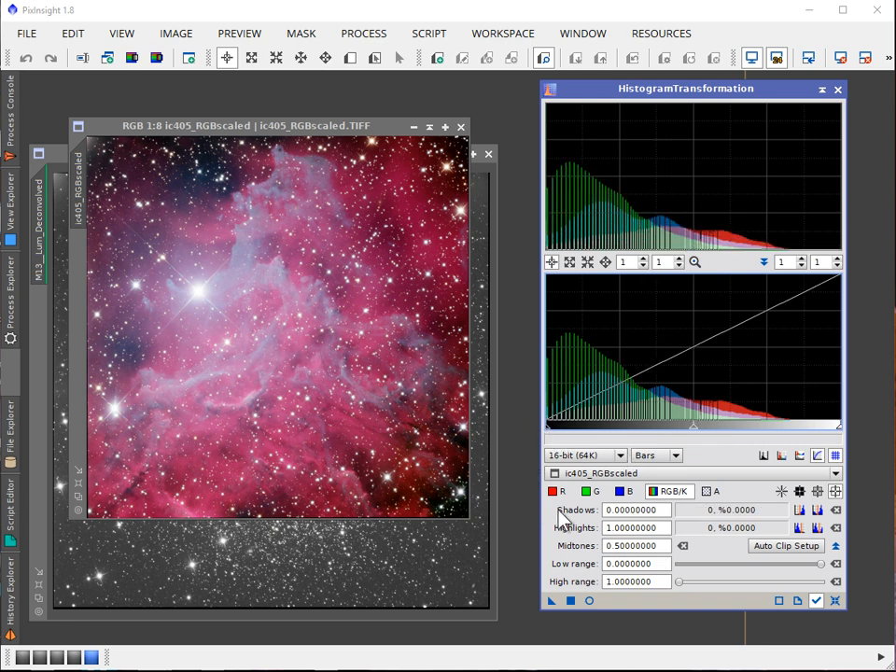